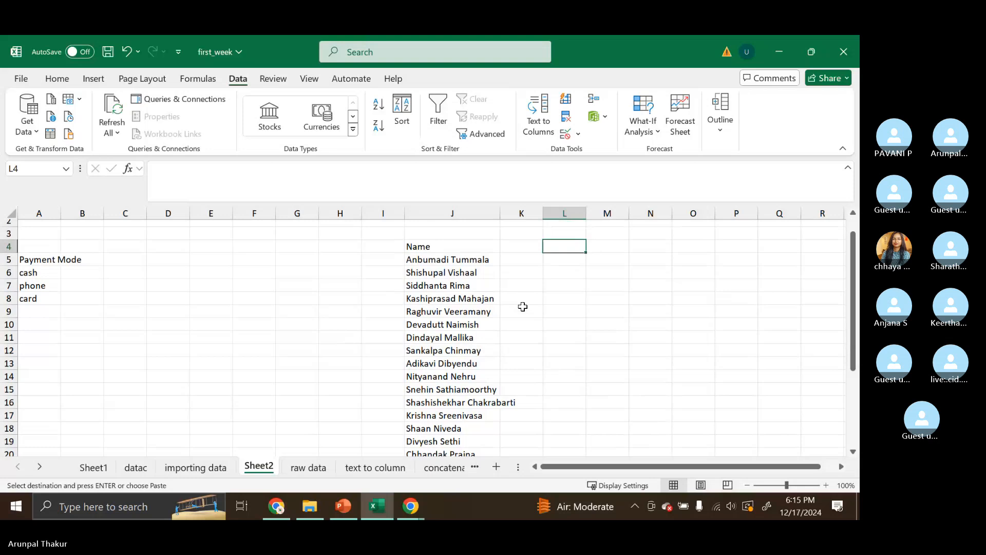
{"action": "left_click", "coordinate": [414, 261]}
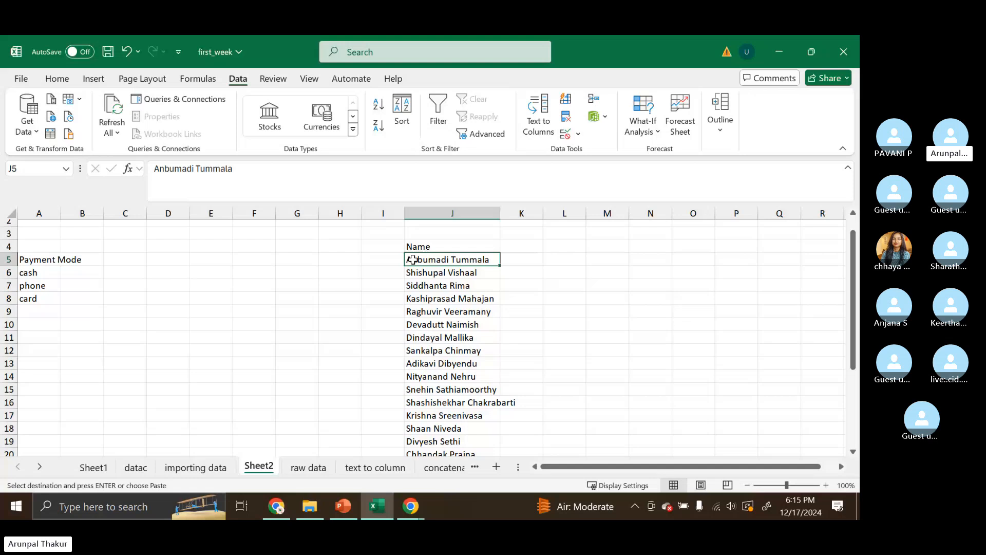
{"action": "scroll", "coordinate": [414, 261], "scroll_direction": "up", "scroll_amount": 1}
{"action": "left_click", "coordinate": [461, 332]}
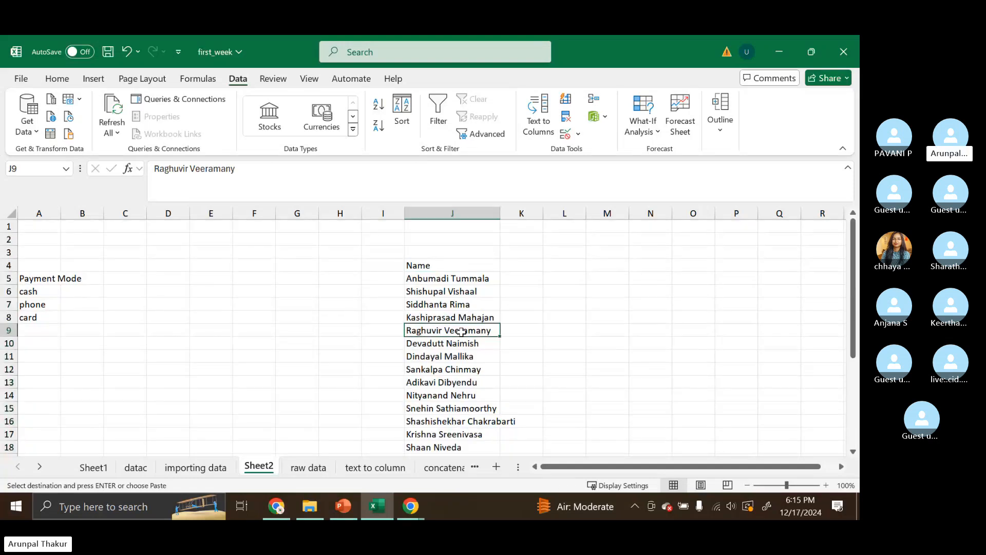
{"action": "key", "text": "ctrl+a"}
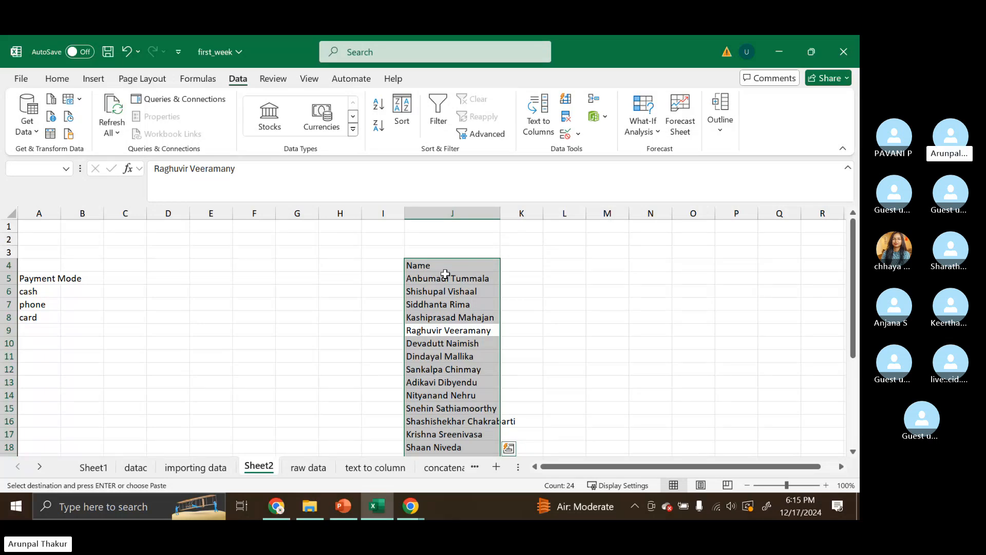
{"action": "left_click", "coordinate": [650, 356]}
- Select the full names in column J and open Text to Columns with the Delimited data type
{"action": "left_click", "coordinate": [452, 280]}
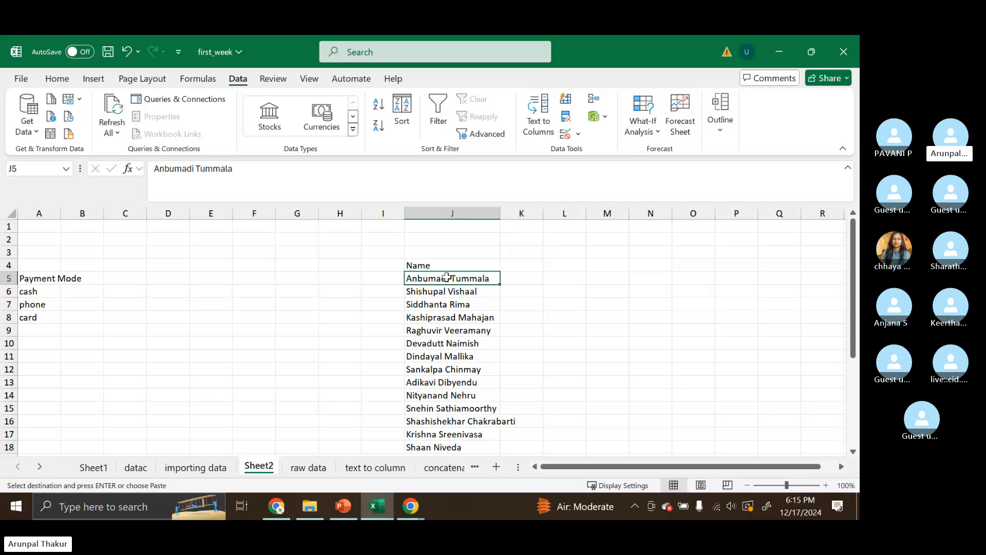
{"action": "key", "text": "ctrl+shift+Down"}
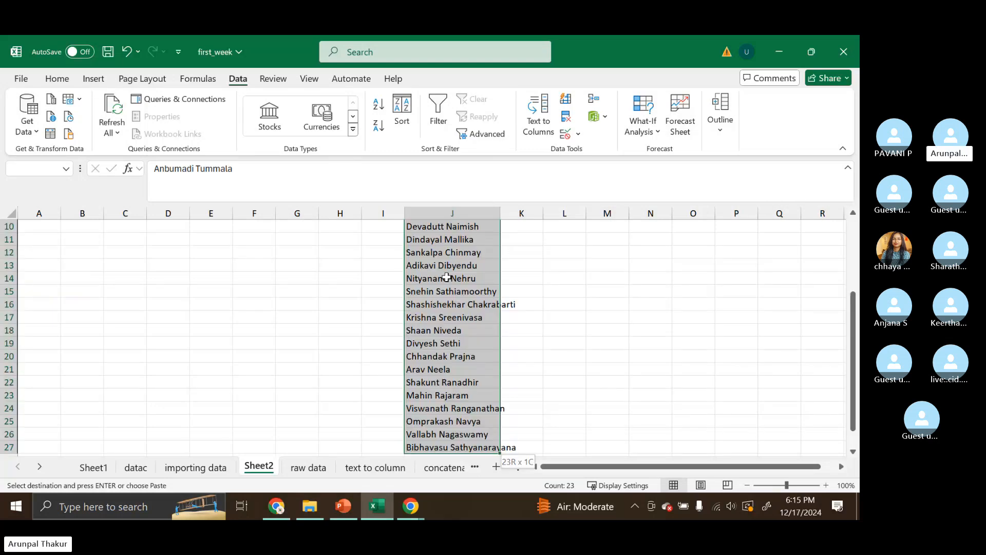
{"action": "scroll", "coordinate": [447, 278], "scroll_direction": "up", "scroll_amount": 3}
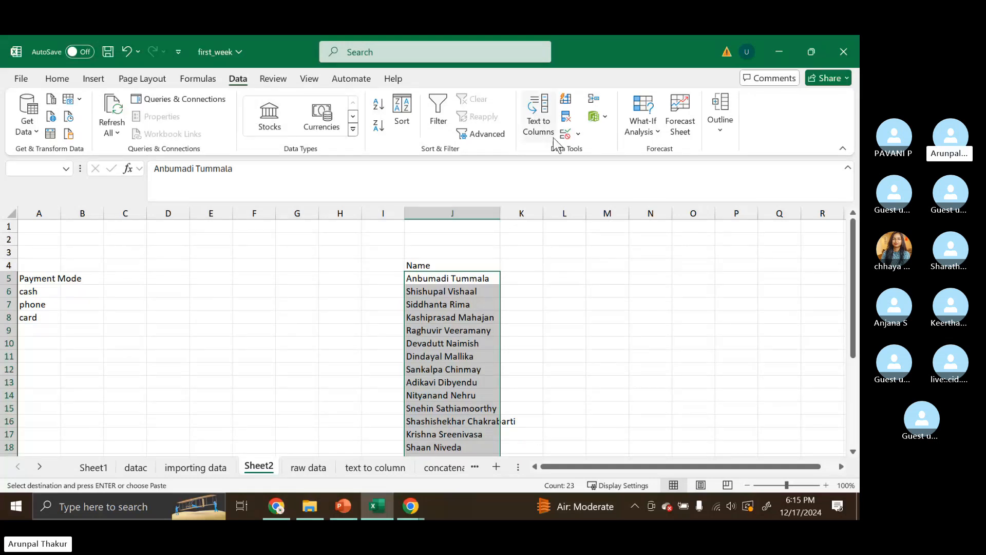
{"action": "left_click", "coordinate": [548, 119]}
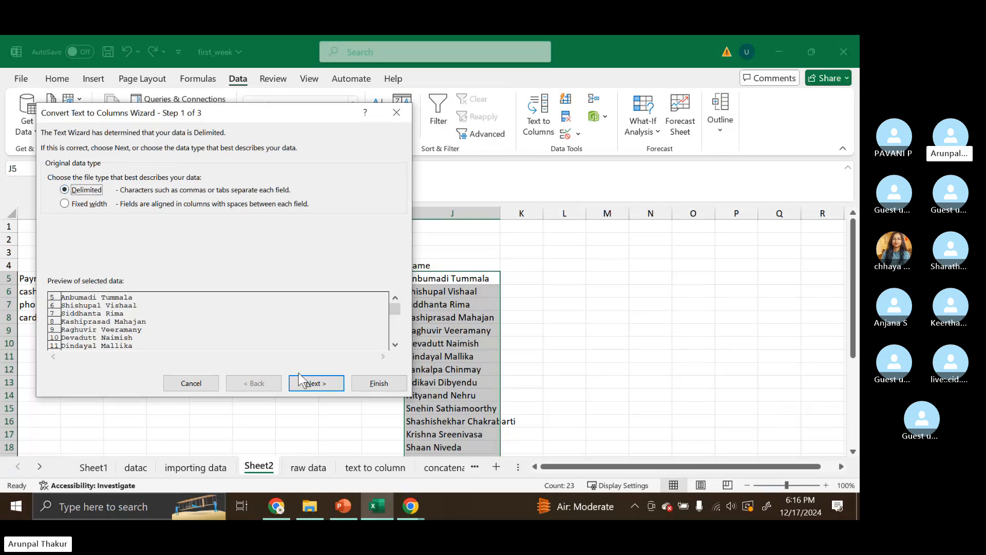
{"action": "left_click", "coordinate": [315, 388]}
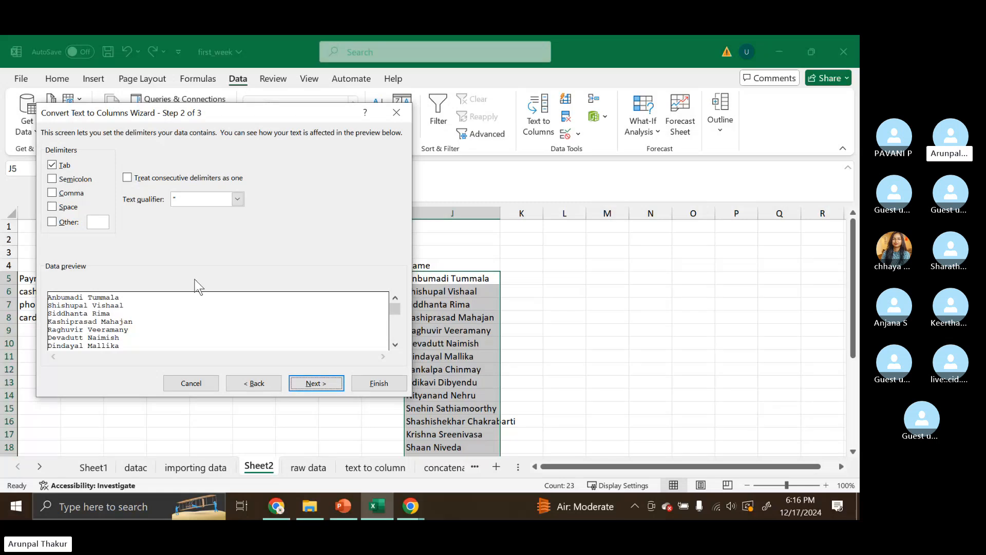
- Split the names into two columns using Space as the only delimiter and finish the wizard
{"action": "left_click", "coordinate": [59, 207]}
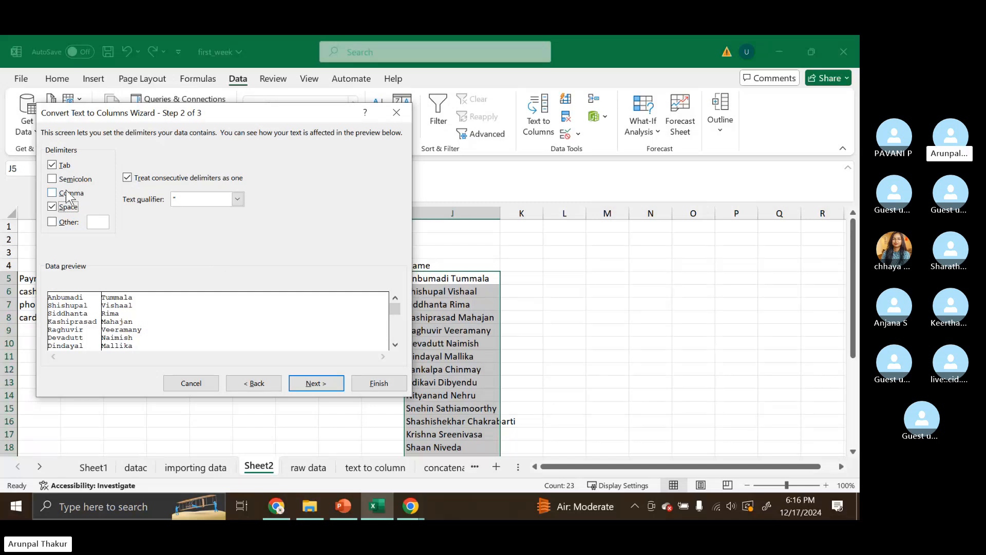
{"action": "left_click", "coordinate": [52, 207]}
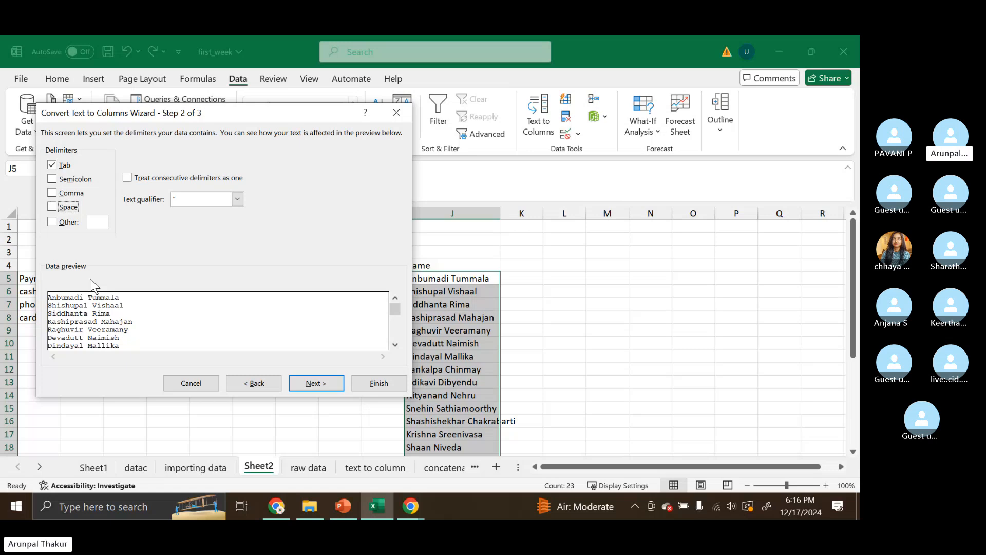
{"action": "left_click", "coordinate": [52, 165]}
{"action": "left_click", "coordinate": [52, 207]}
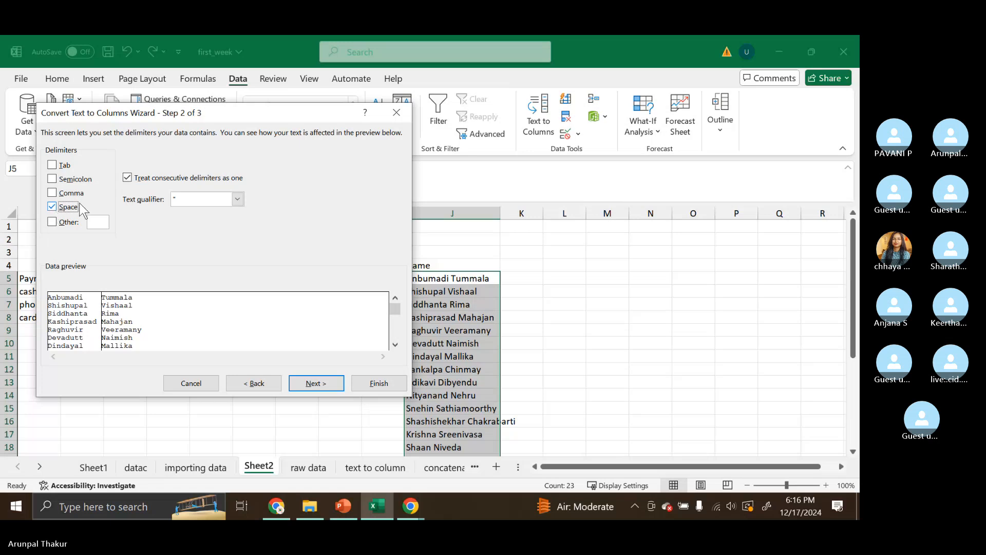
{"action": "left_click", "coordinate": [53, 165]}
{"action": "left_click", "coordinate": [52, 207]}
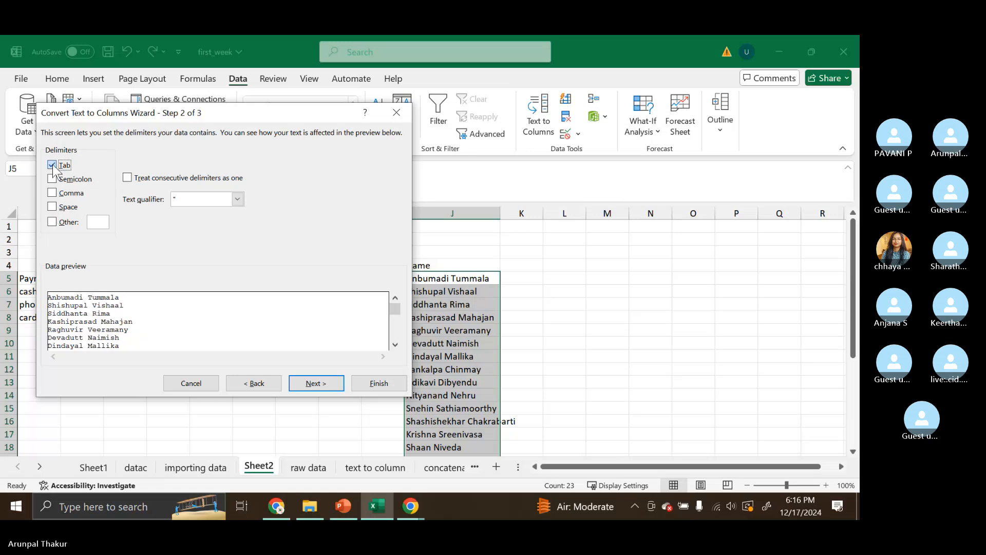
{"action": "left_click", "coordinate": [52, 165]}
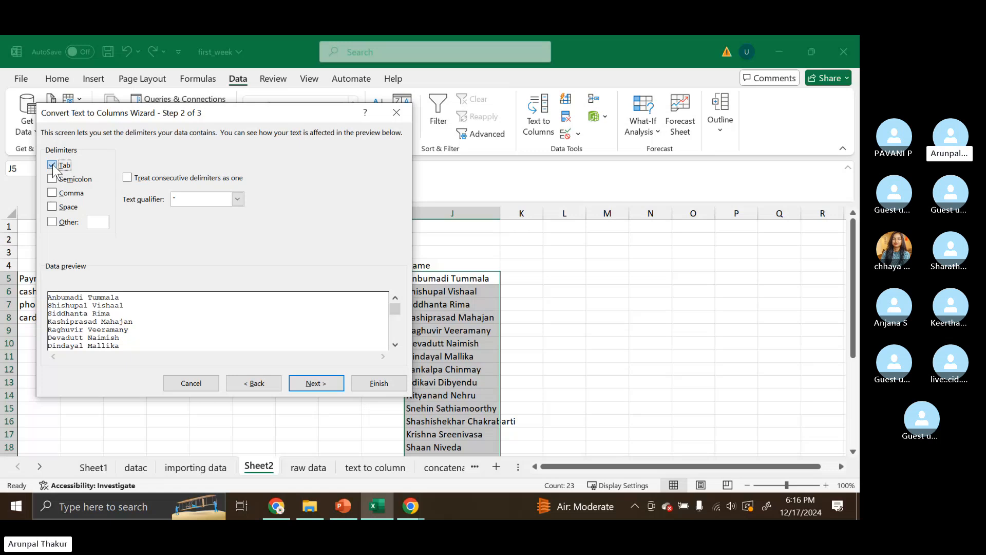
{"action": "left_click", "coordinate": [53, 207]}
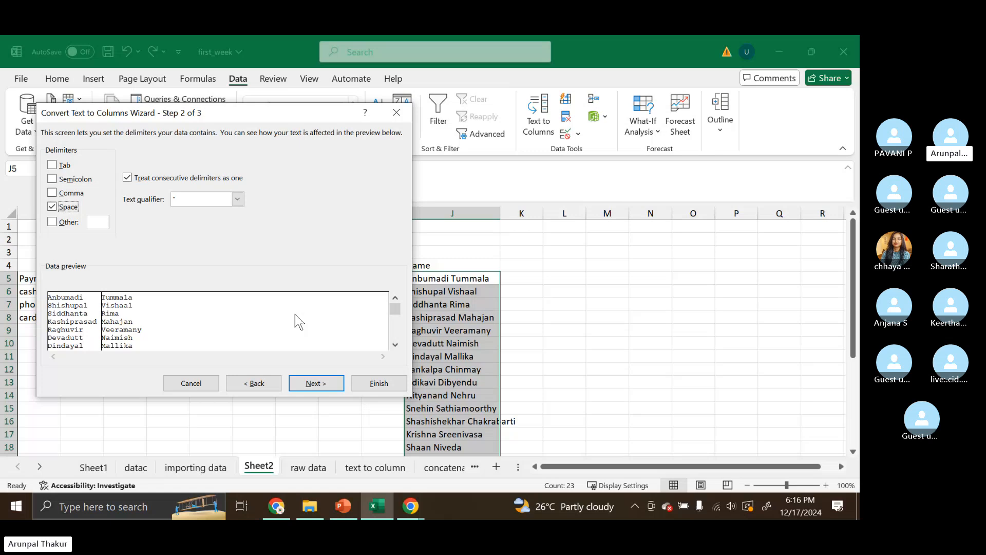
{"action": "left_click", "coordinate": [328, 383]}
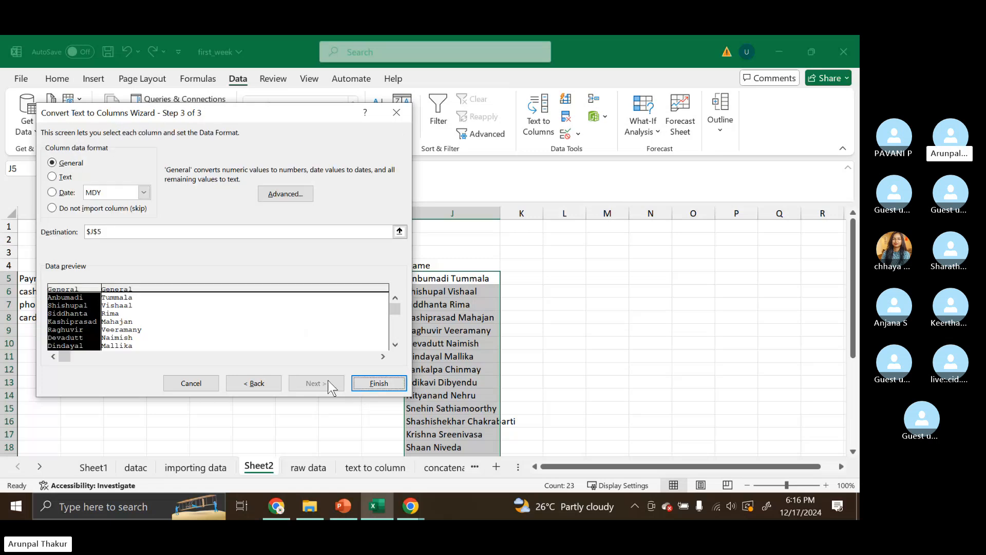
{"action": "left_click", "coordinate": [367, 384]}
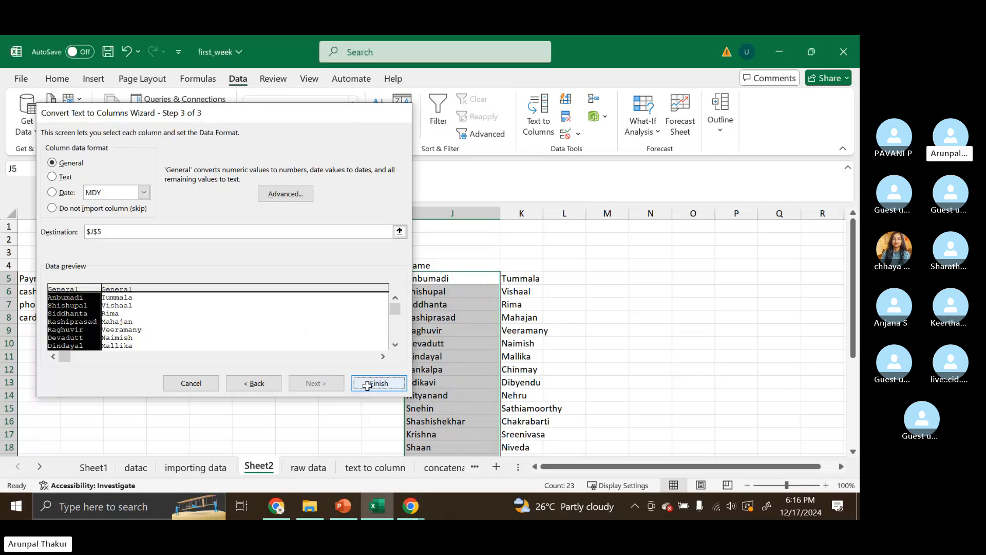
- Scroll through the split names, then undo the split
{"action": "scroll", "coordinate": [619, 379], "scroll_direction": "down", "scroll_amount": 1}
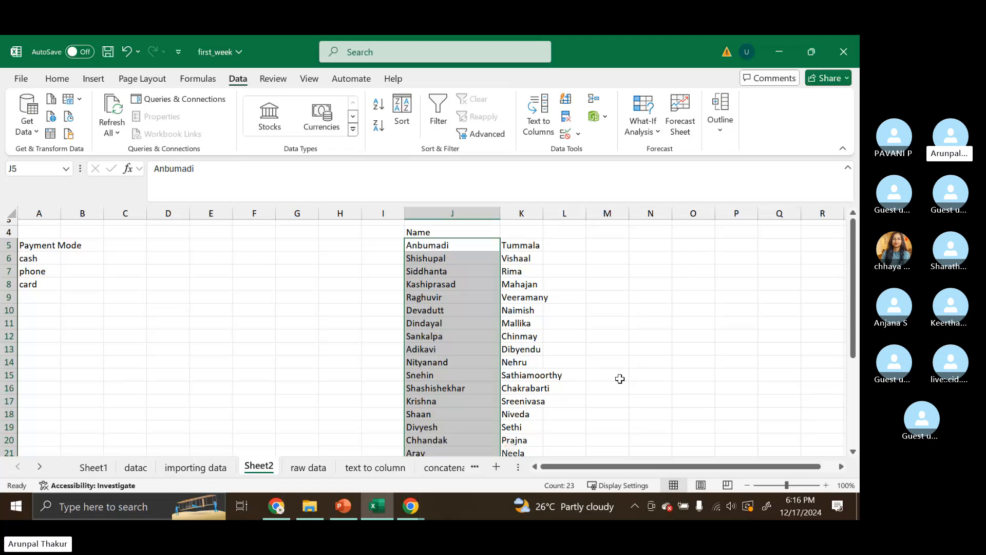
{"action": "scroll", "coordinate": [620, 379], "scroll_direction": "down", "scroll_amount": 6}
{"action": "scroll", "coordinate": [501, 445], "scroll_direction": "up", "scroll_amount": 5}
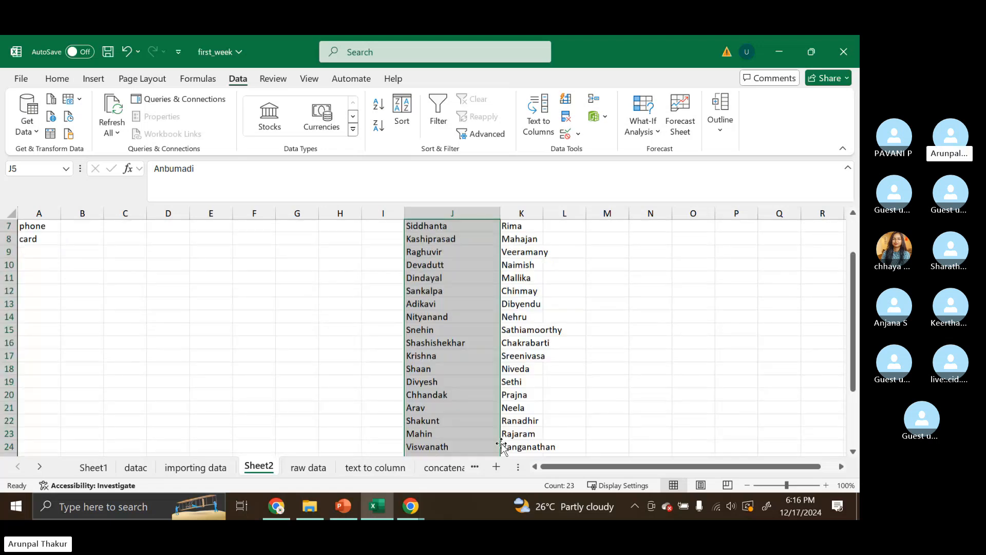
{"action": "scroll", "coordinate": [501, 445], "scroll_direction": "up", "scroll_amount": 2}
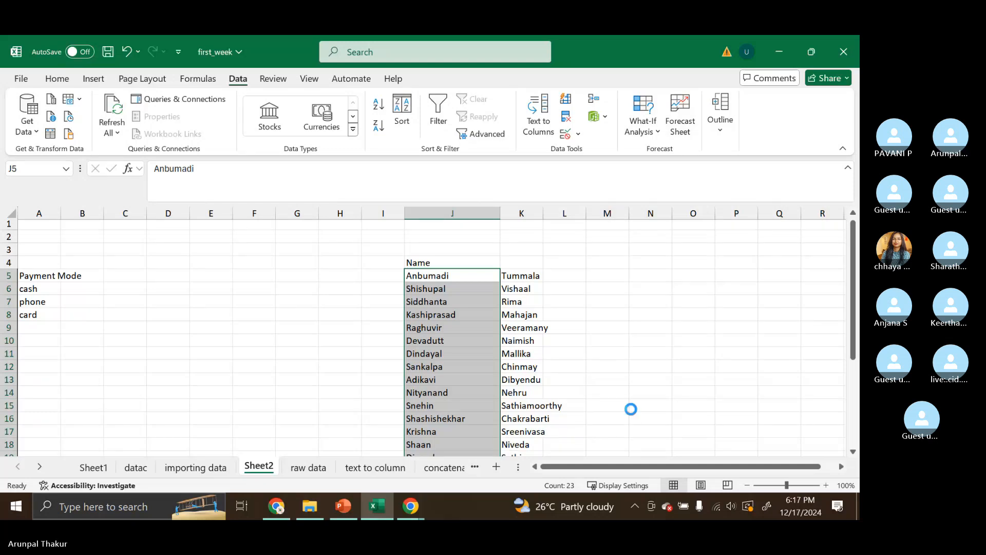
{"action": "left_click", "coordinate": [582, 343]}
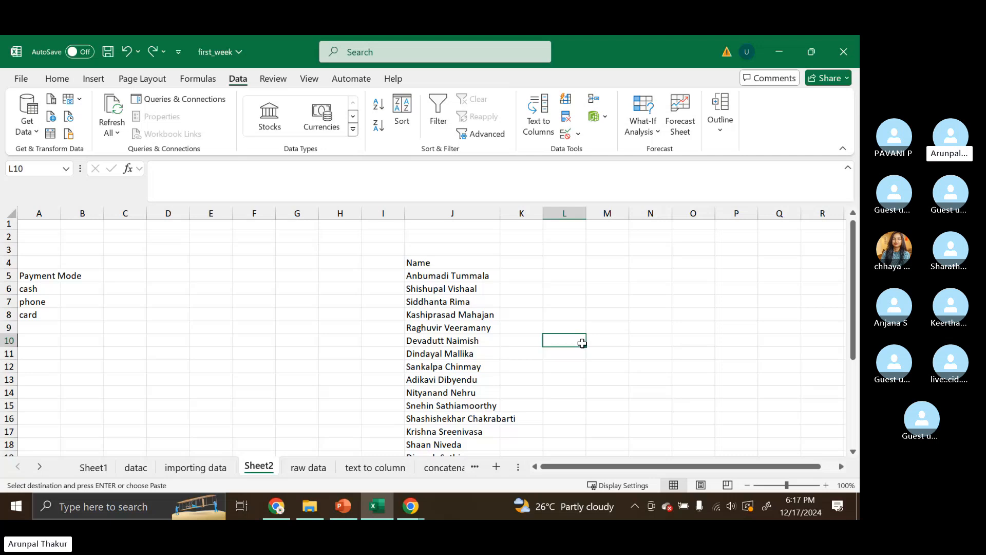
- Reselect the full names in column J and split them at spaces into first and last names with Text to Columns
{"action": "left_click", "coordinate": [464, 278]}
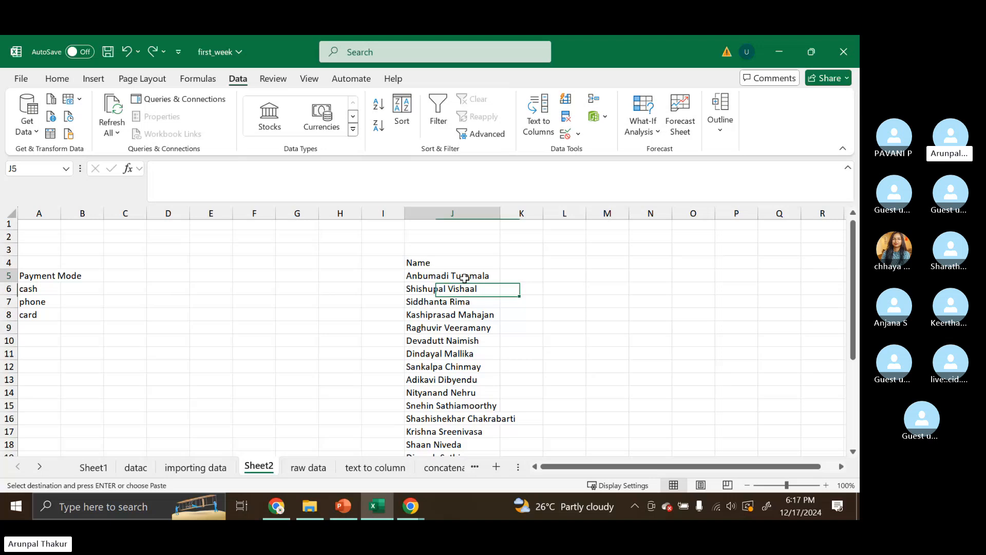
{"action": "left_click_drag", "start_coordinate": [464, 278], "coordinate": [465, 437]}
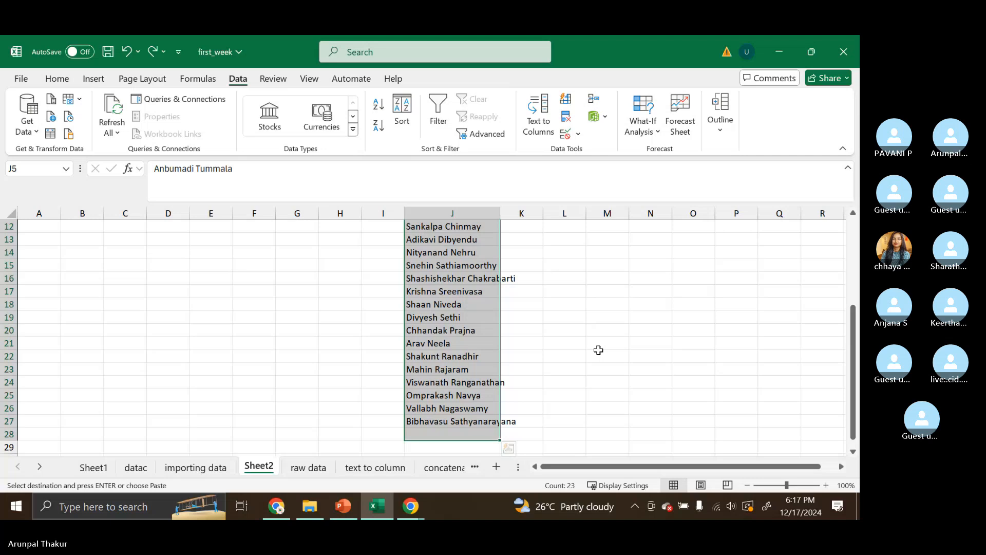
{"action": "scroll", "coordinate": [450, 280], "scroll_direction": "up", "scroll_amount": 4}
{"action": "left_click", "coordinate": [450, 280]}
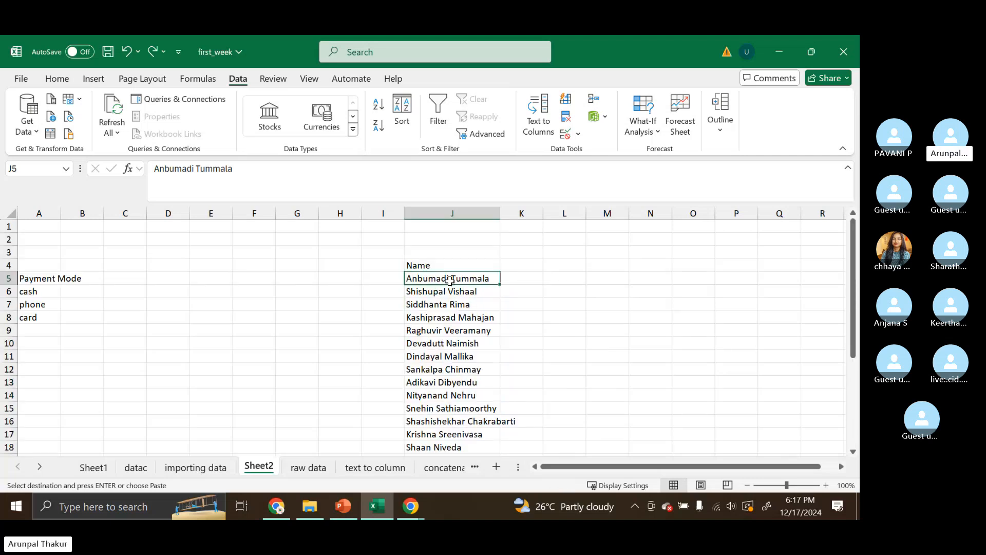
{"action": "key", "text": "ctrl+shift+Down"}
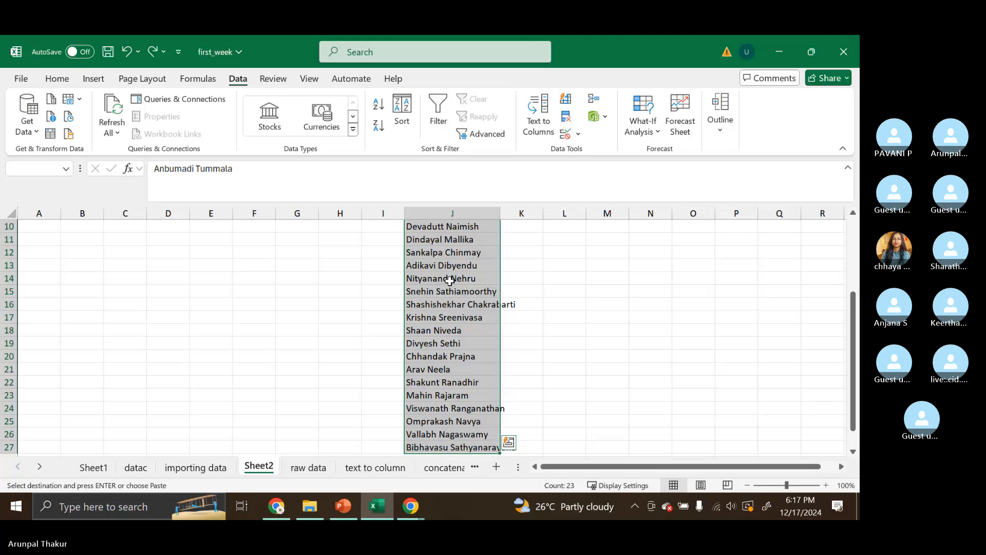
{"action": "scroll", "coordinate": [449, 281], "scroll_direction": "up", "scroll_amount": 3}
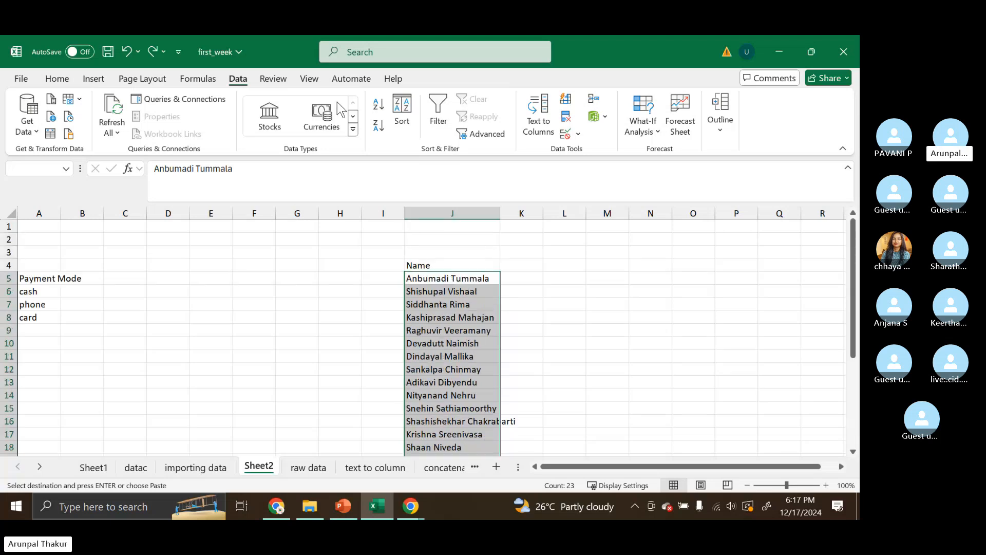
{"action": "left_click", "coordinate": [538, 113]}
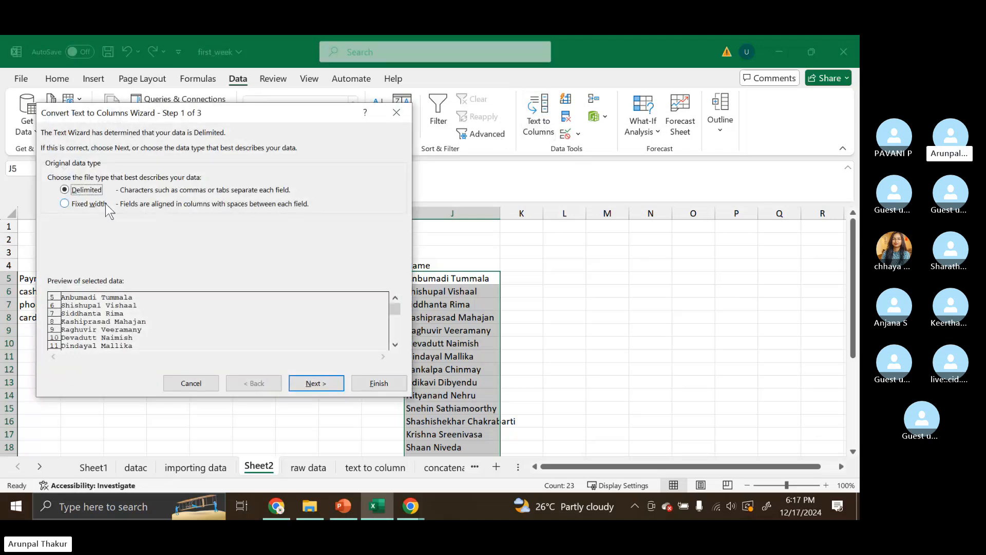
{"action": "left_click", "coordinate": [324, 385]}
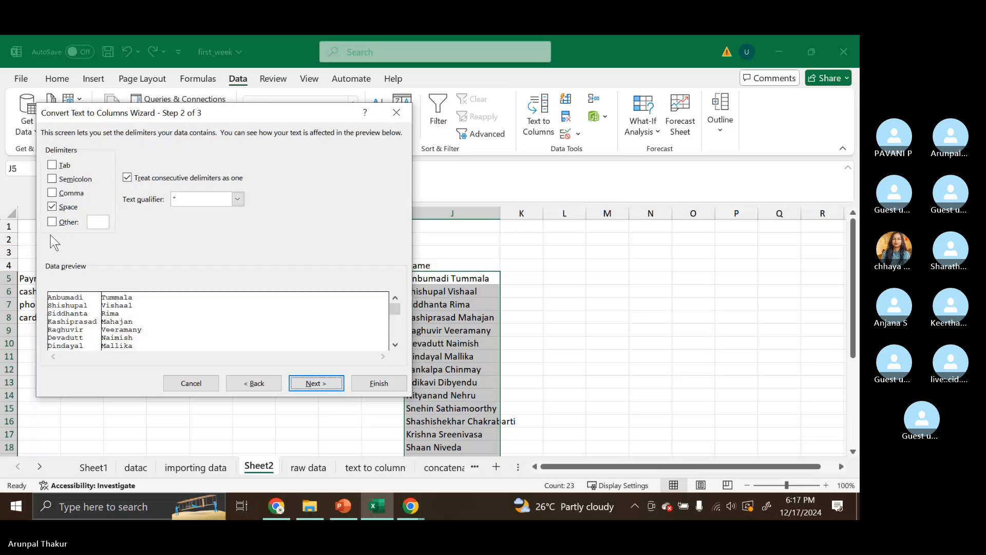
{"action": "left_click", "coordinate": [326, 382]}
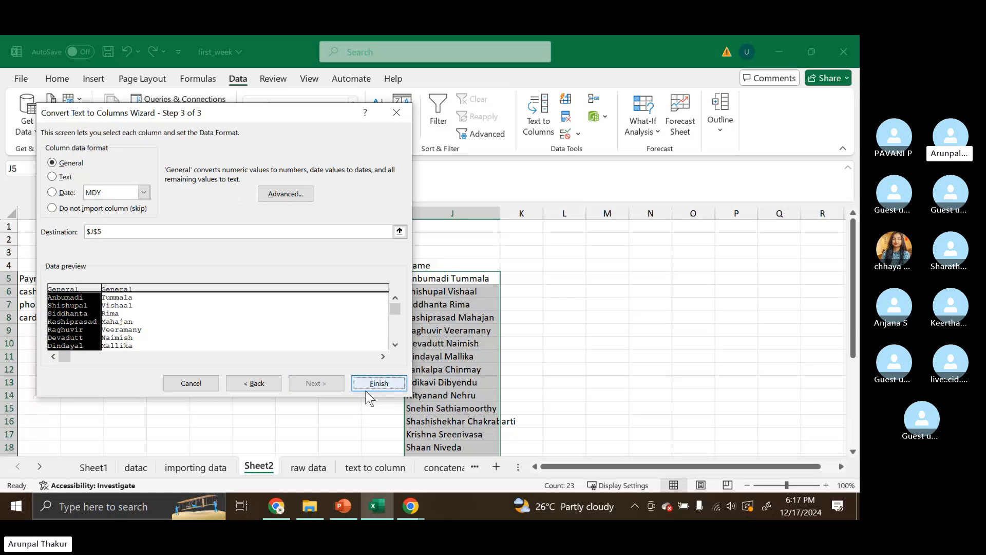
{"action": "left_click", "coordinate": [379, 382]}
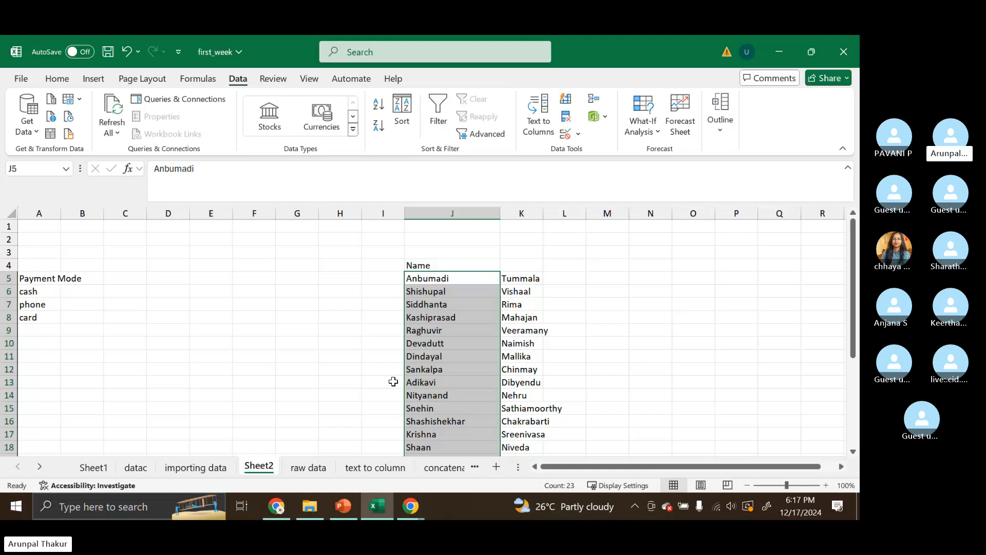
- Rename the column J header from Name to First Name
{"action": "double_click", "coordinate": [447, 263]}
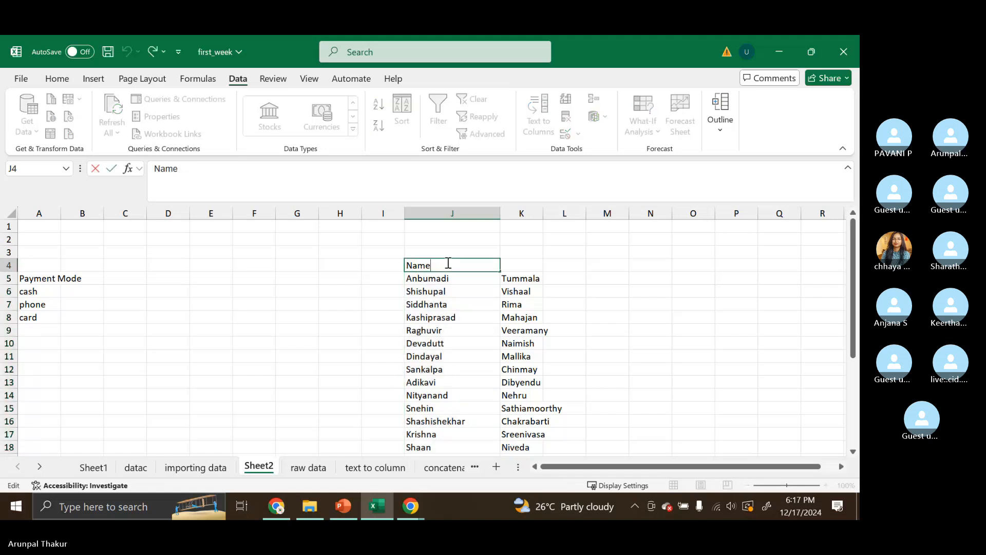
{"action": "key", "text": "BackSpace"}
{"action": "key", "text": "BackSpace"}
{"action": "key", "text": "BackSpace"}
{"action": "key", "text": "BackSpace"}
{"action": "type", "text": "Firs"}
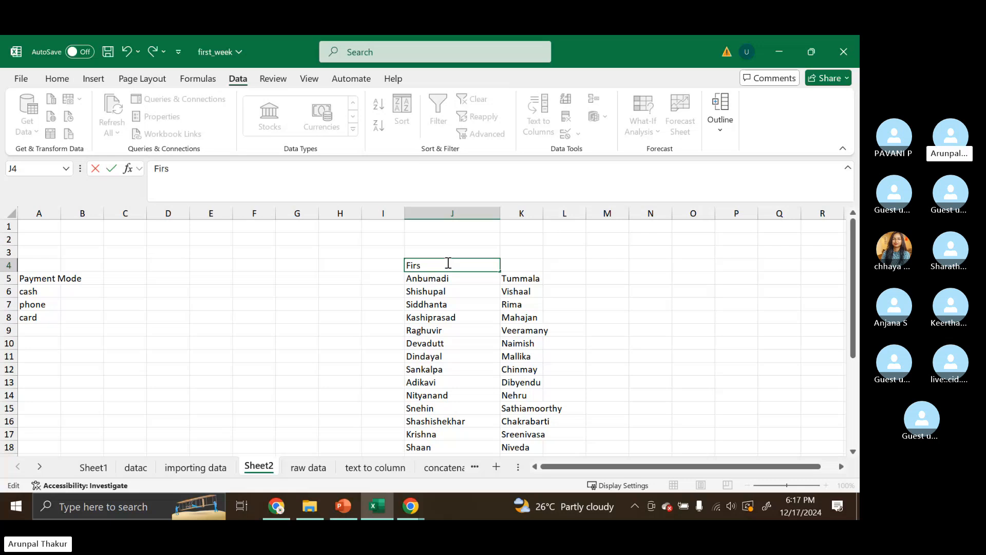
{"action": "type", "text": "t Name"}
- Enter the header Last Name above the surnames in column K
{"action": "left_click", "coordinate": [513, 267]}
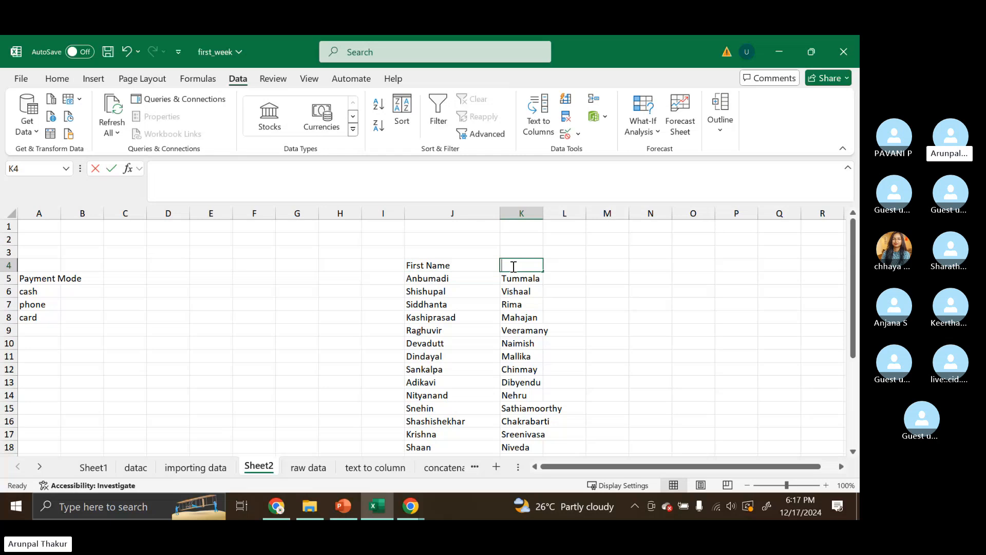
{"action": "type", "text": "Last Name"}
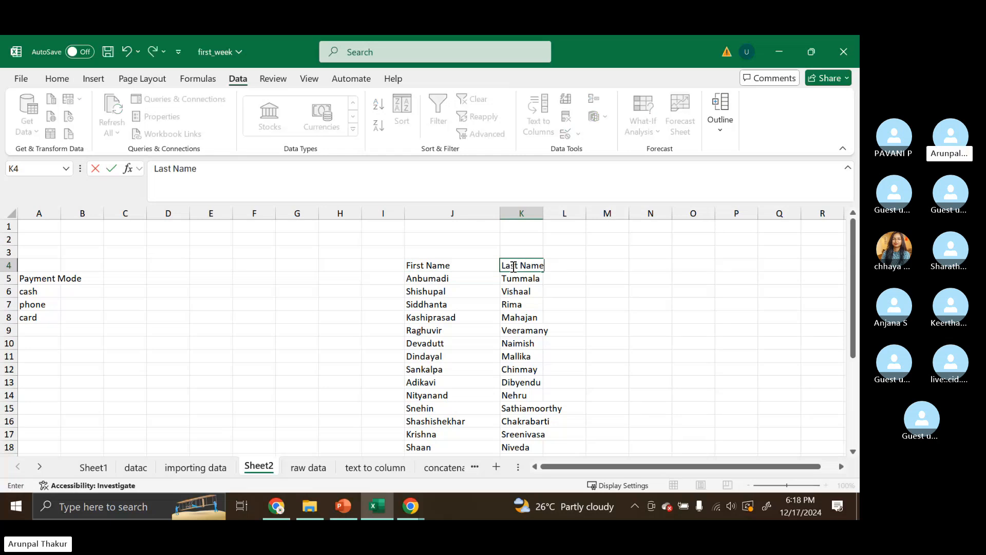
{"action": "left_click", "coordinate": [592, 266]}
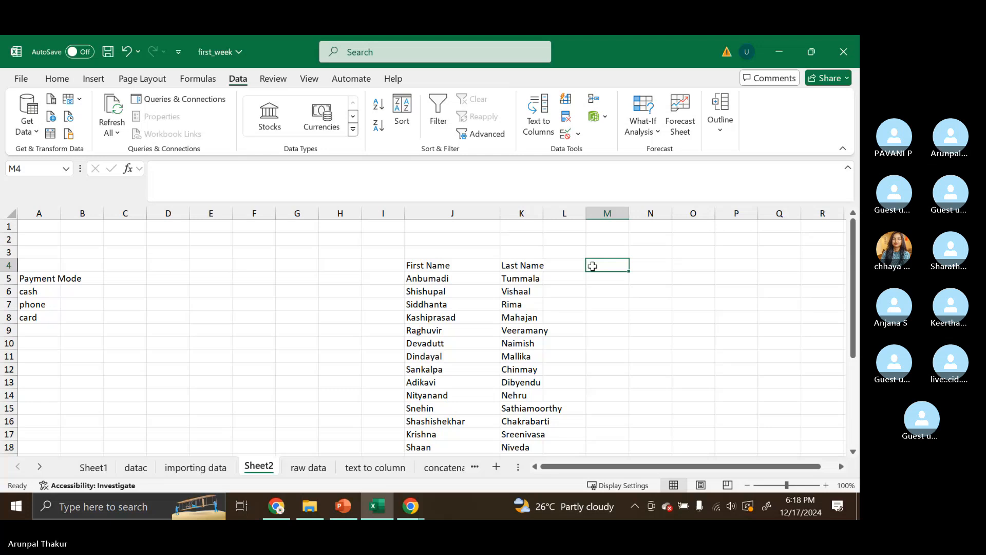
{"action": "left_click", "coordinate": [516, 276]}
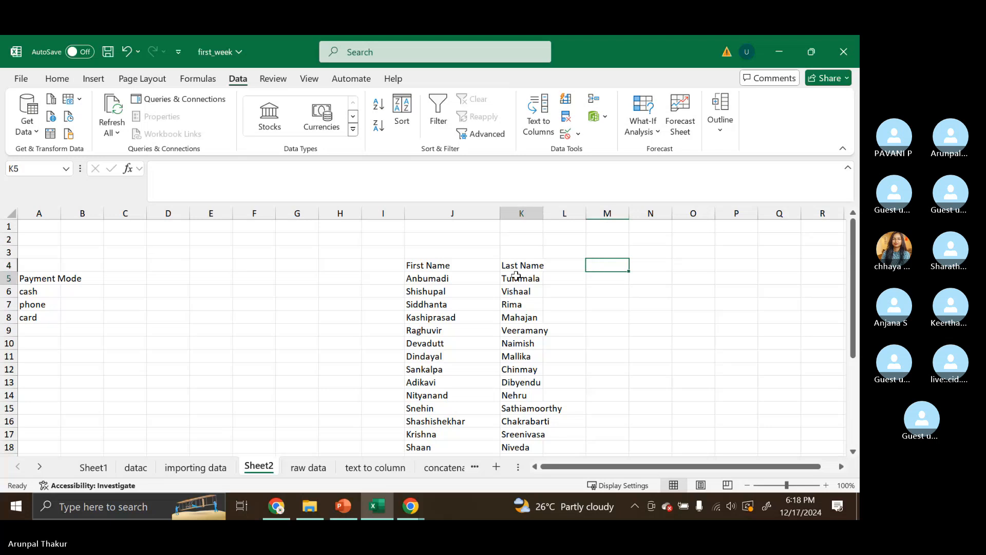
- Replace all occurrences of Rima with Rihana in the Last Name column, then undo the replacement
{"action": "left_click_drag", "start_coordinate": [516, 276], "coordinate": [521, 434]}
{"action": "scroll", "coordinate": [615, 310], "scroll_direction": "up", "scroll_amount": 4}
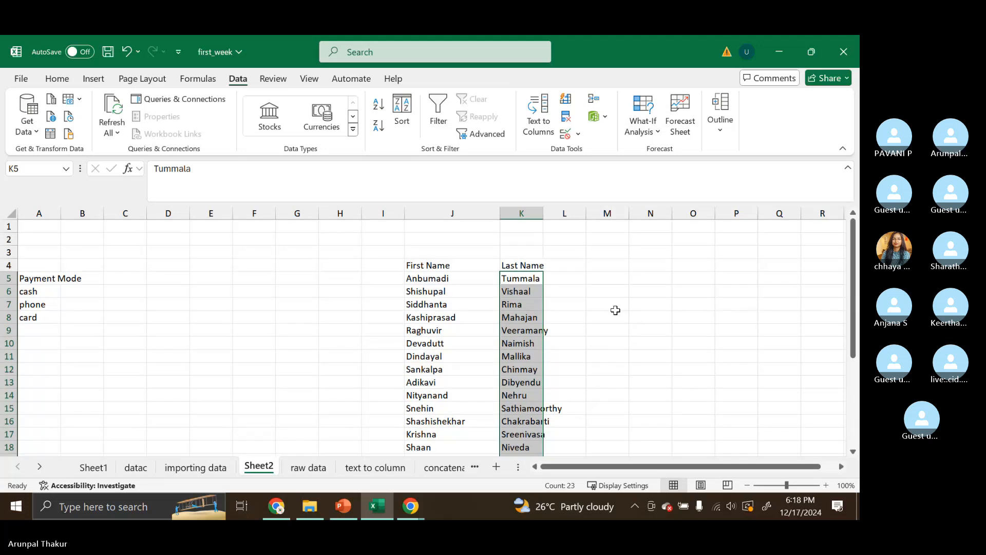
{"action": "key", "text": "ctrl+h"}
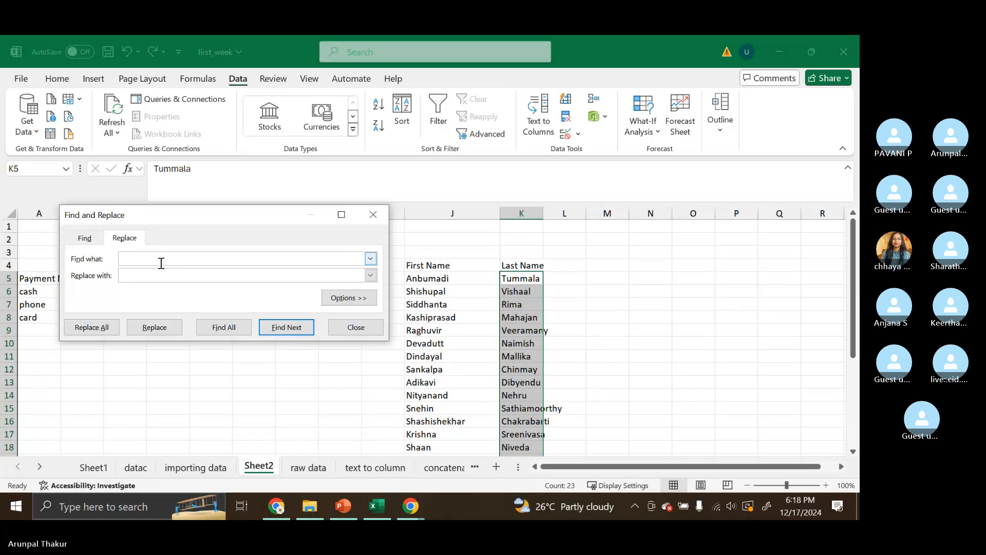
{"action": "type", "text": "Ri"}
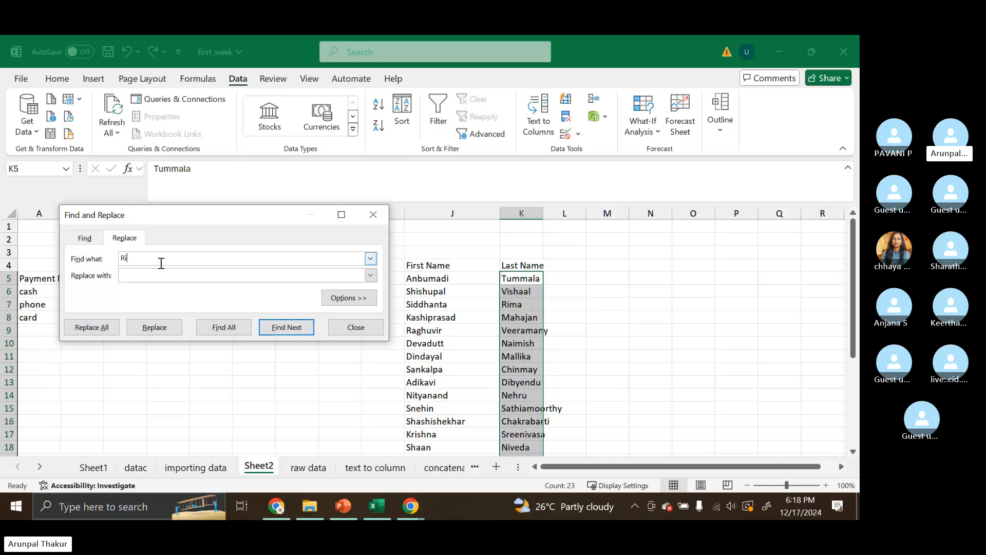
{"action": "type", "text": "ma"}
{"action": "left_click", "coordinate": [156, 275]}
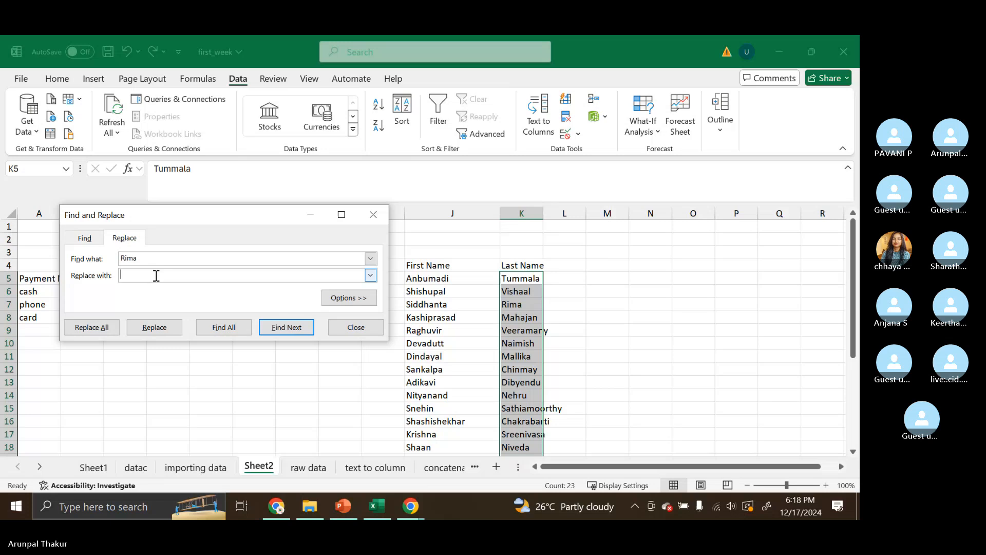
{"action": "type", "text": "R"}
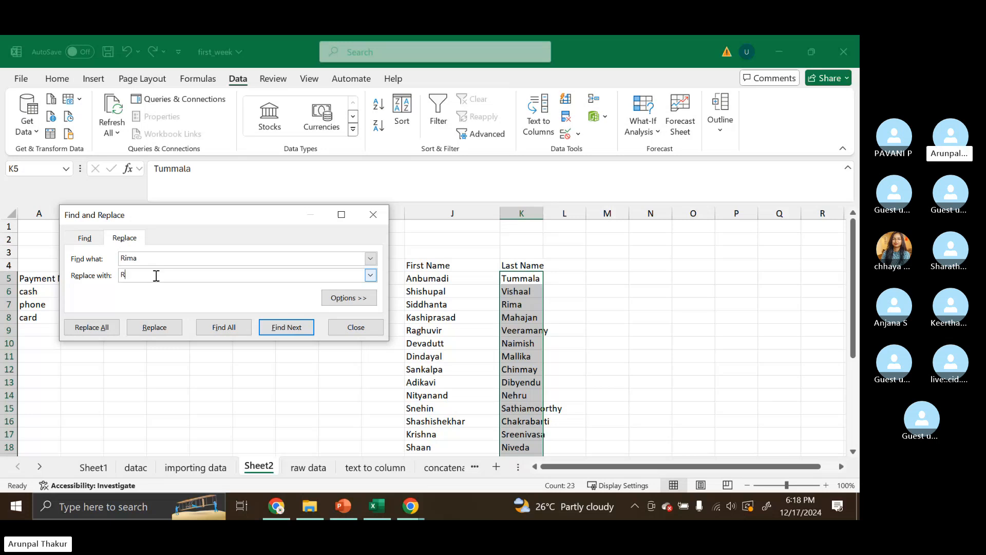
{"action": "type", "text": "ihana"}
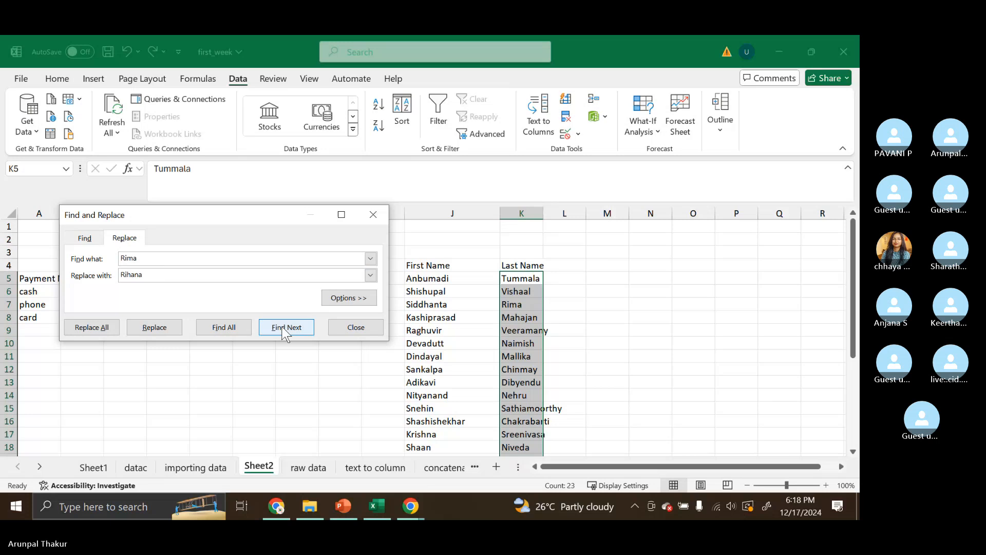
{"action": "left_click", "coordinate": [101, 327]}
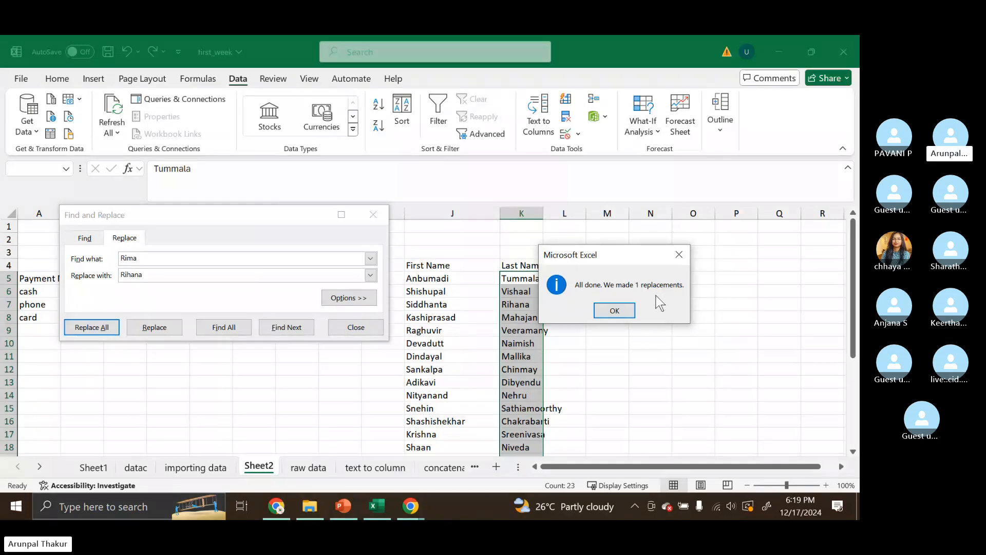
{"action": "left_click", "coordinate": [614, 310]}
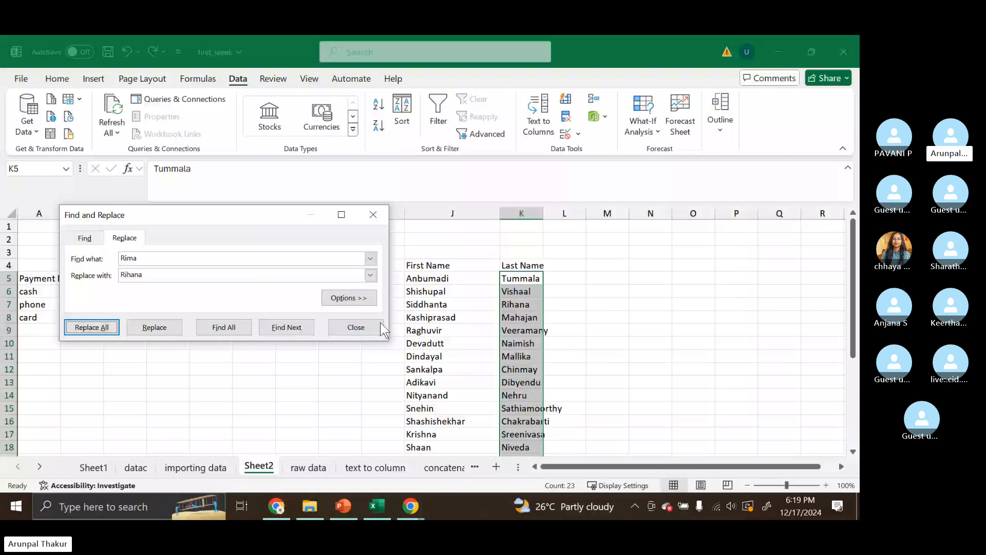
{"action": "left_click", "coordinate": [380, 327]}
{"action": "left_click", "coordinate": [647, 302]}
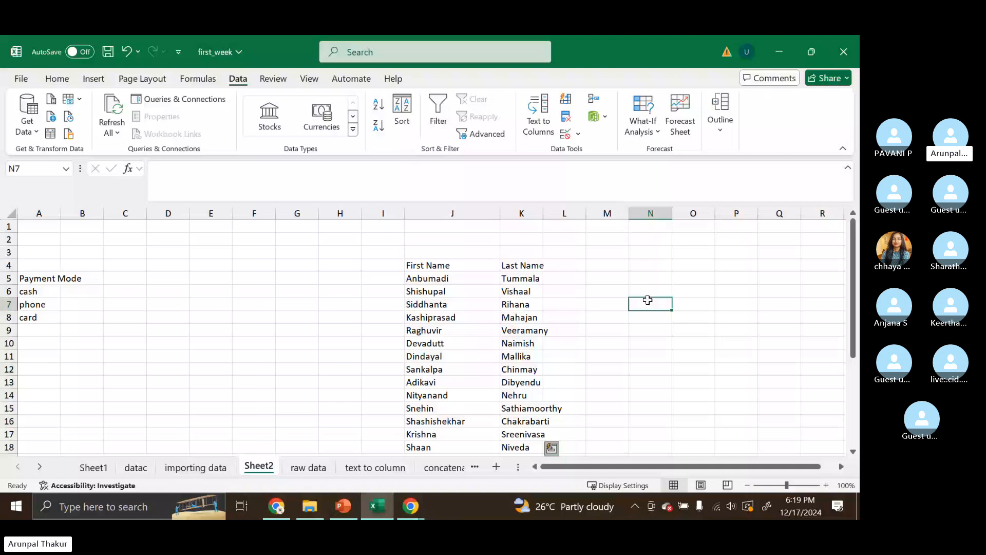
{"action": "key", "text": "ctrl+z"}
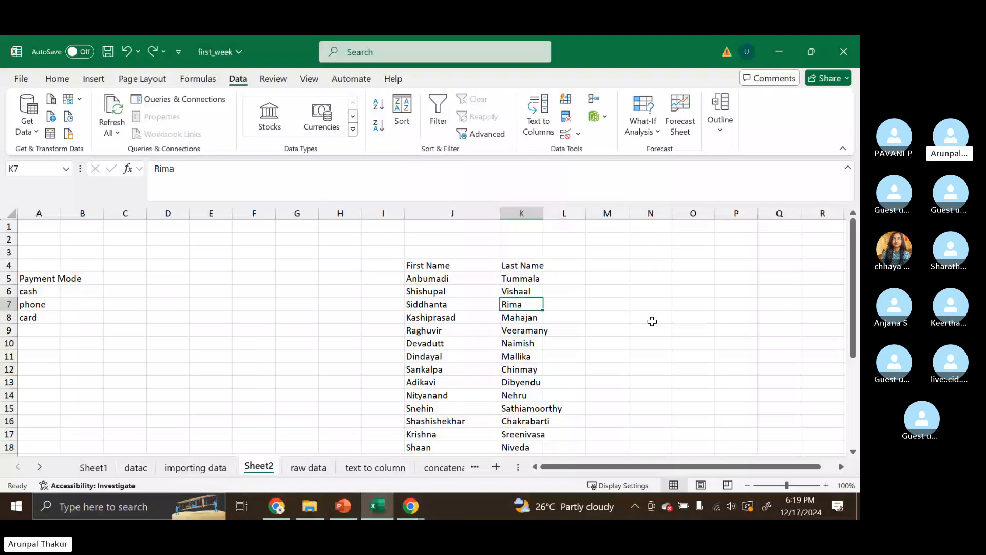
- Select the surnames in K5:K27 and replace all occurrences of Rima with Rihana
{"action": "left_click_drag", "start_coordinate": [521, 278], "coordinate": [534, 418]}
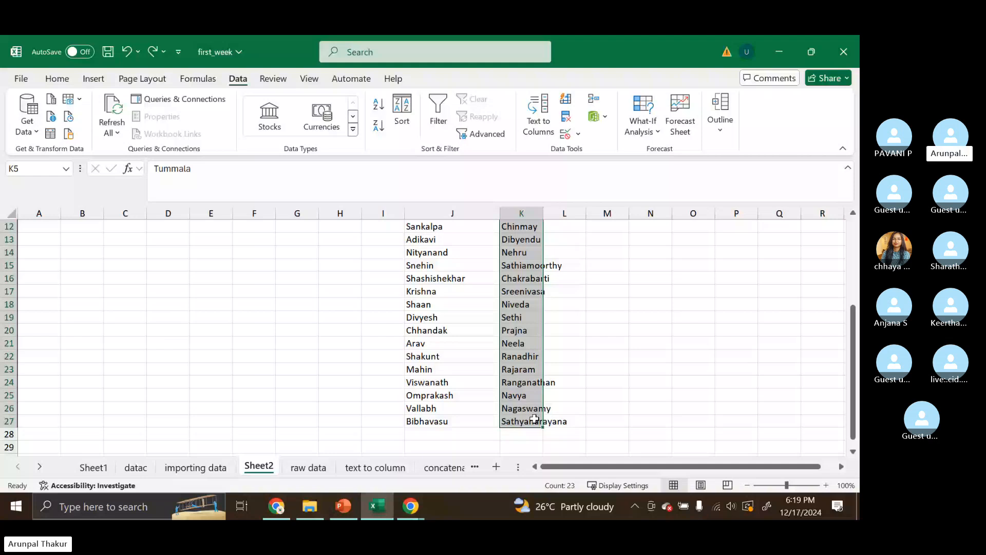
{"action": "key", "text": "ctrl+h"}
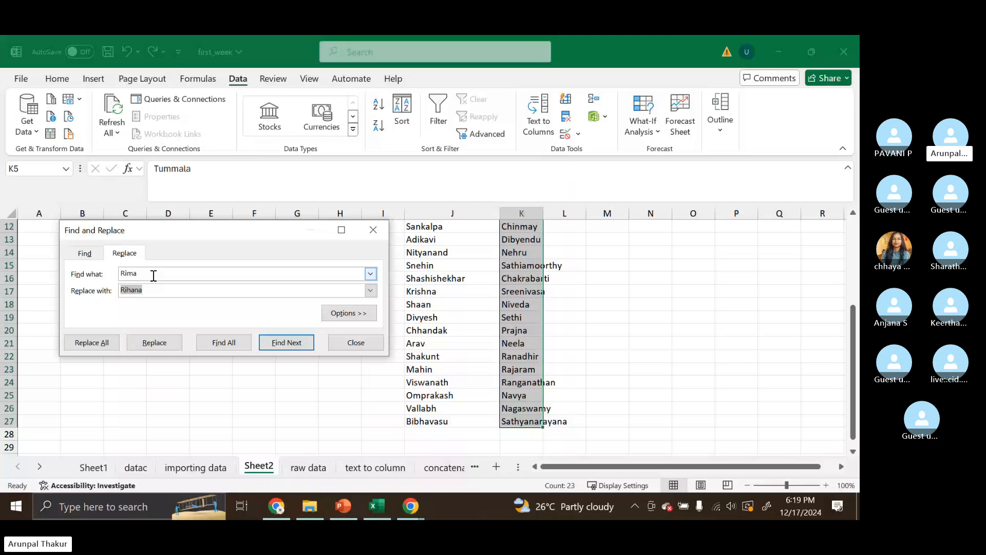
{"action": "left_click", "coordinate": [284, 277]}
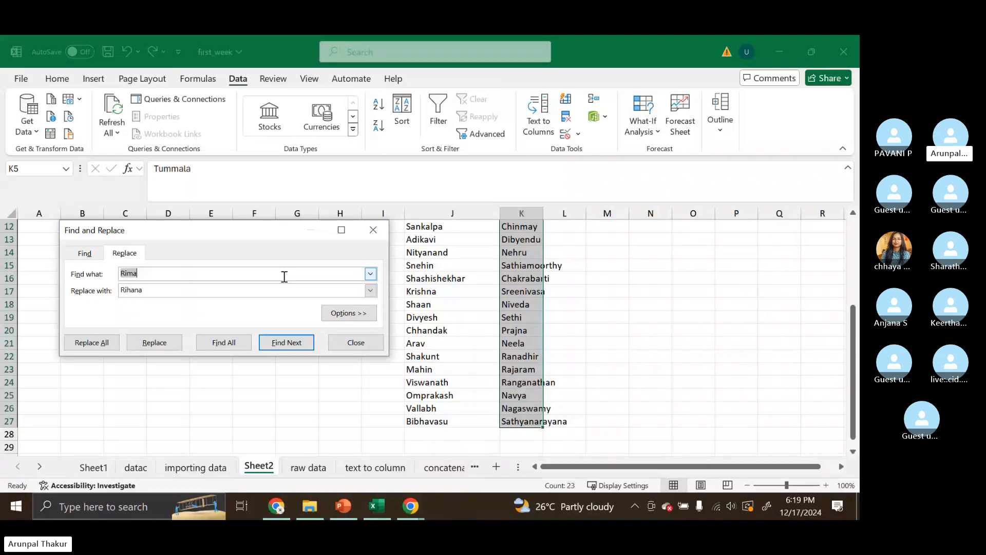
{"action": "scroll", "coordinate": [516, 312], "scroll_direction": "up", "scroll_amount": 4}
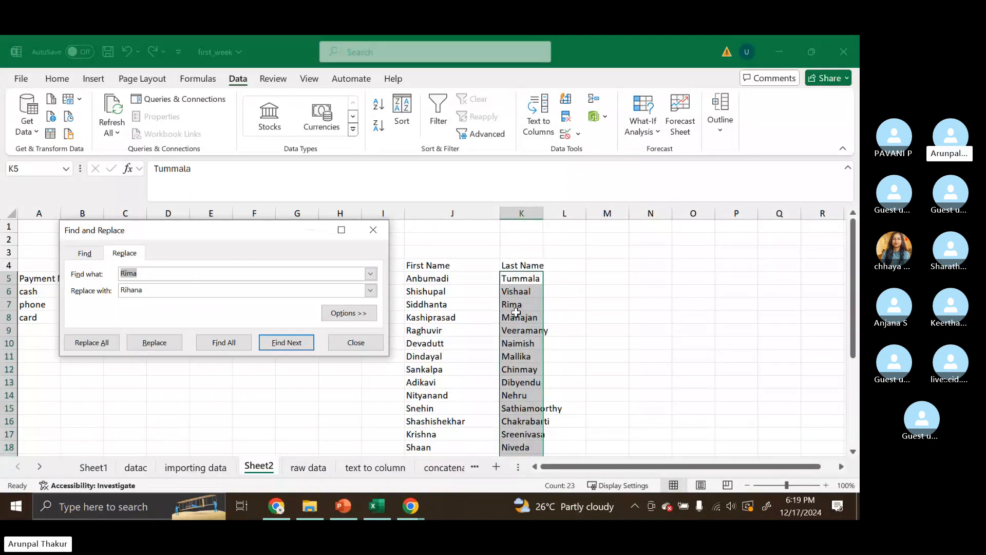
{"action": "left_click", "coordinate": [158, 290]}
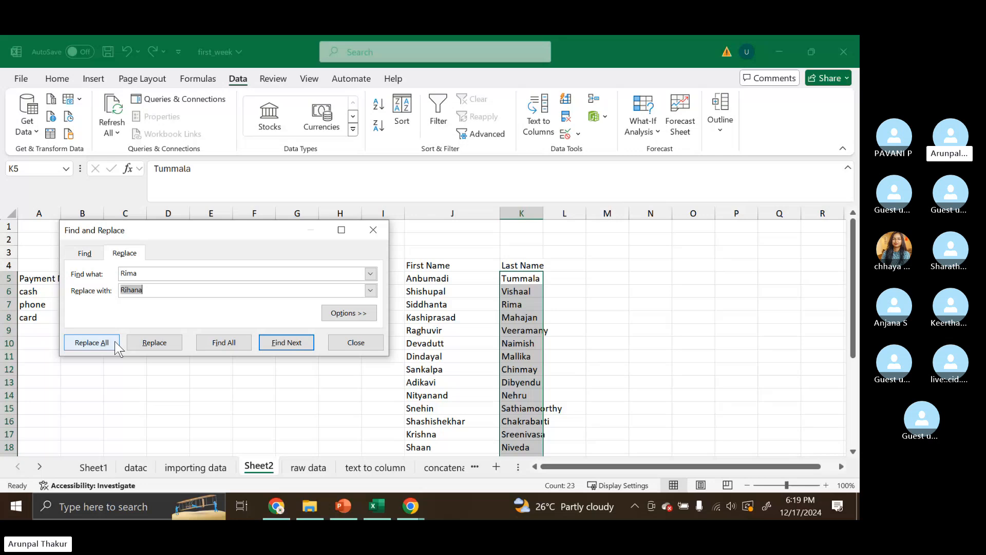
{"action": "left_click", "coordinate": [91, 342]}
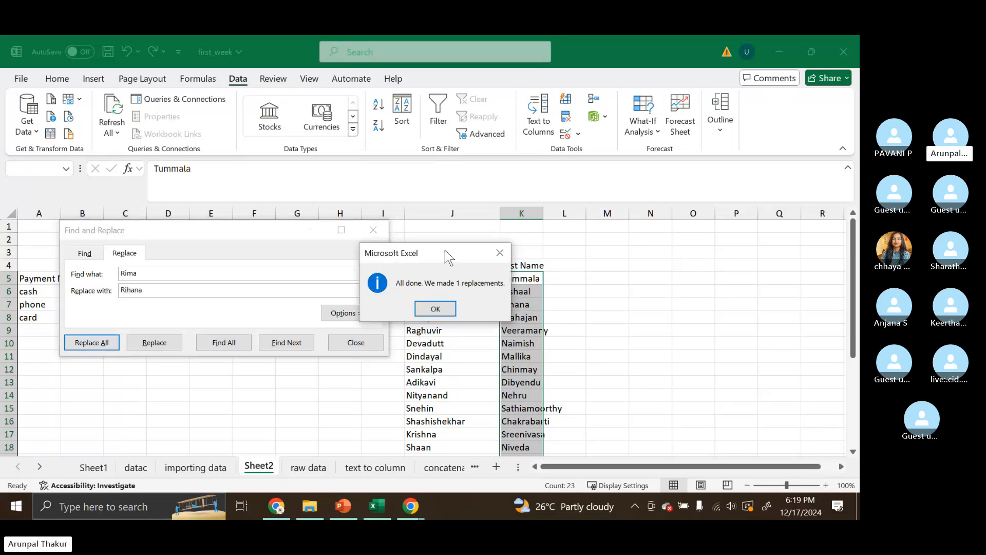
{"action": "left_click_drag", "start_coordinate": [444, 250], "coordinate": [702, 249]}
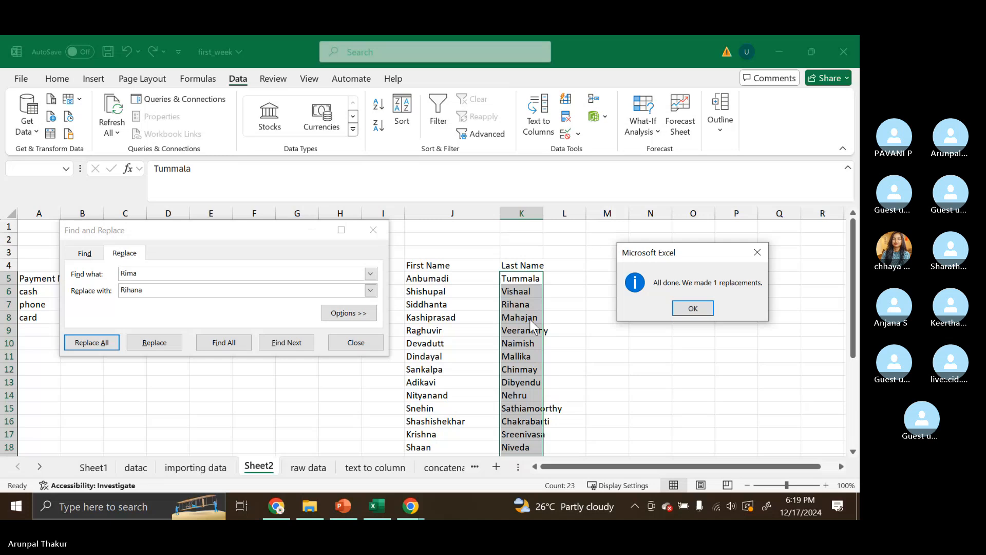
{"action": "left_click", "coordinate": [685, 313]}
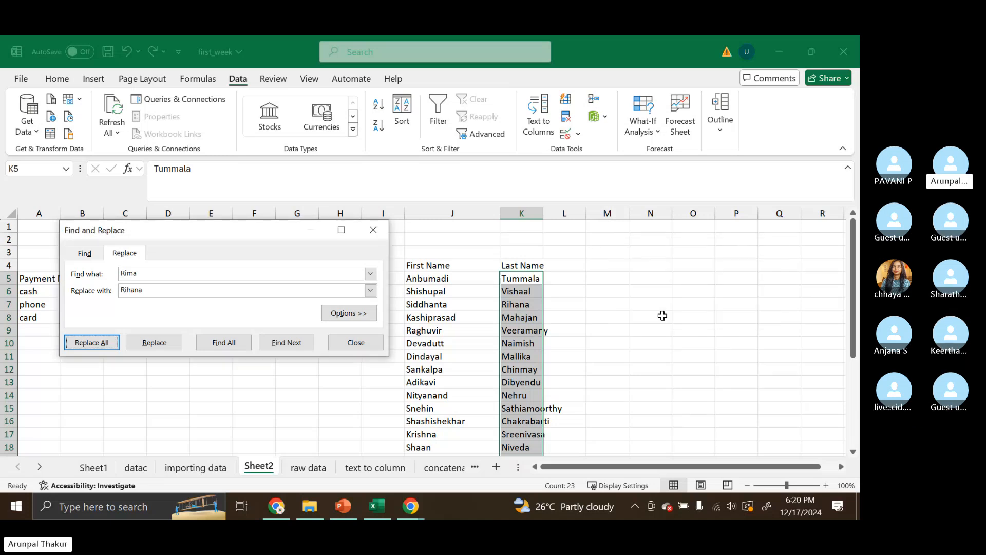
{"action": "left_click", "coordinate": [356, 342]}
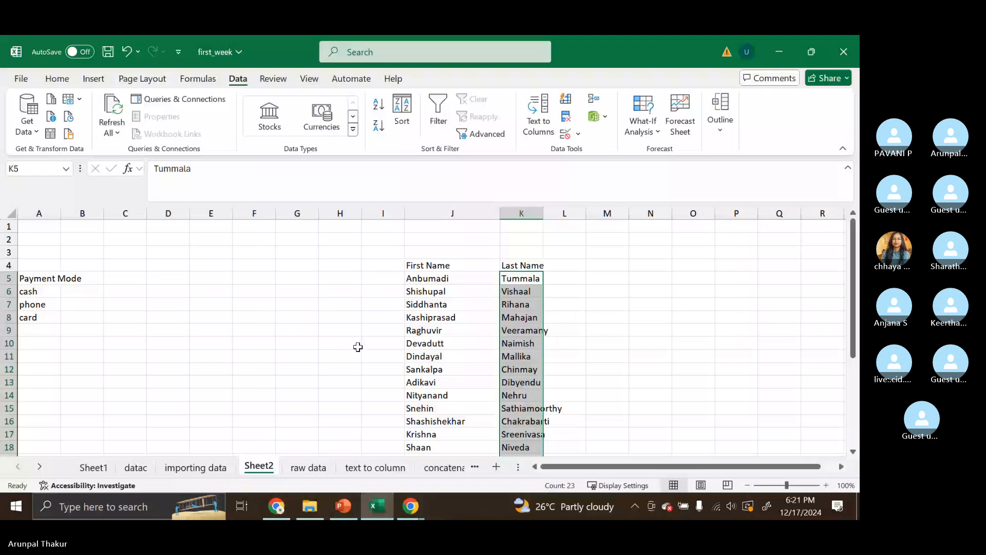
- Switch to the PowerPoint slide show to view the Data Cleaning and Preparation slide, then return to the workbook
{"action": "mouse_move", "coordinate": [344, 512]}
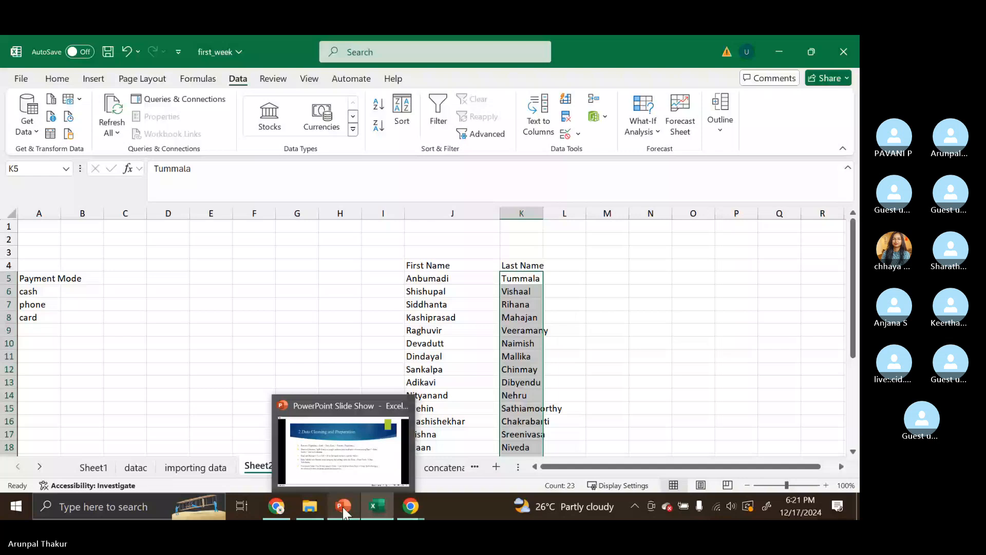
{"action": "left_click", "coordinate": [343, 509]}
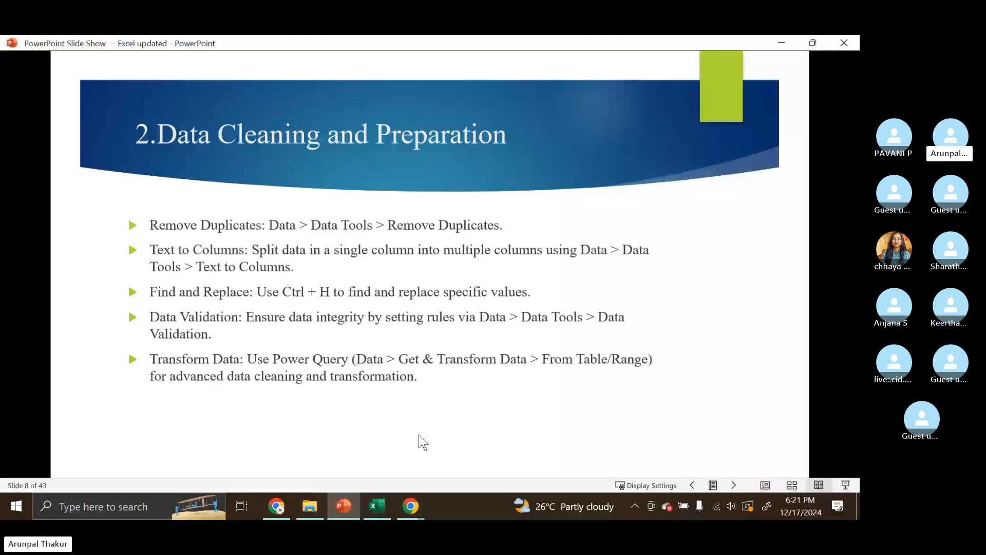
{"action": "key", "text": "alt+Tab"}
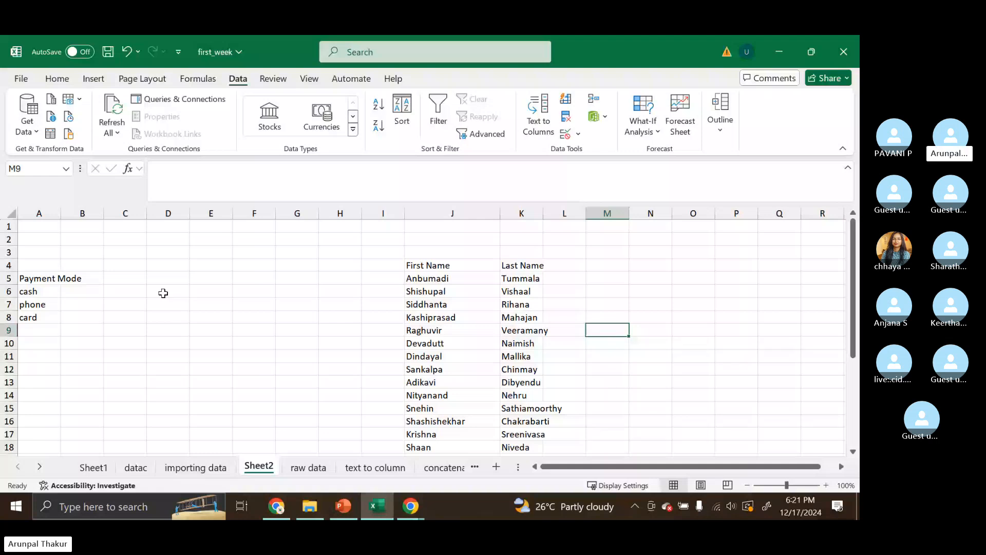
- Undo the edits to restore the original full names under the Name header in column J
{"action": "left_click", "coordinate": [182, 279]}
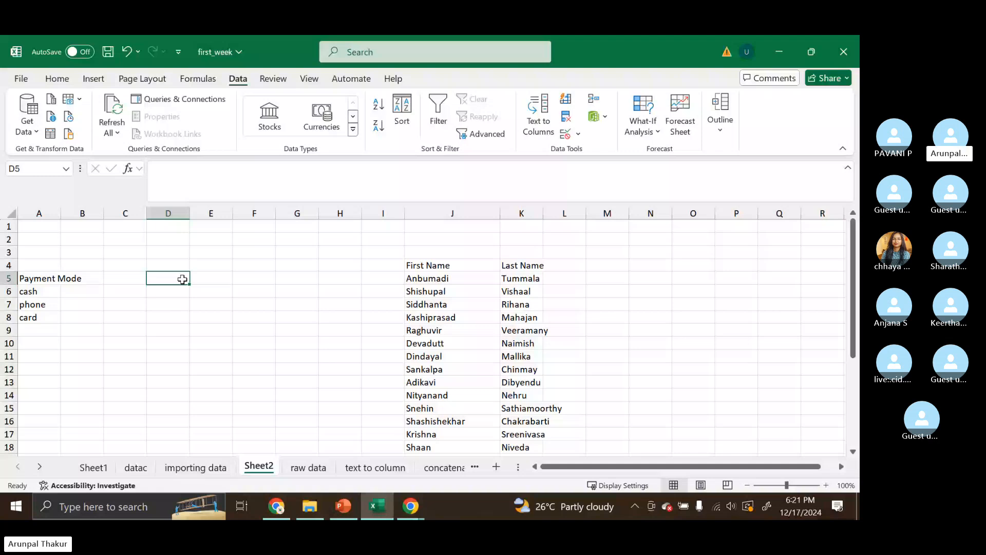
{"action": "key", "text": "ctrl+z"}
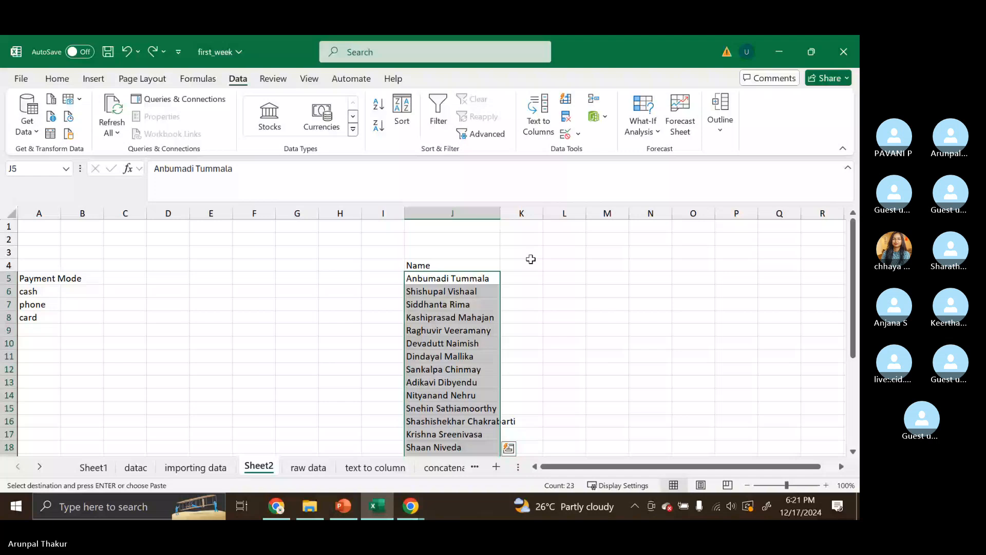
- Split the selected full names in column J at spaces into first and last names with Text to Columns
{"action": "scroll", "coordinate": [473, 313], "scroll_direction": "down", "scroll_amount": 4}
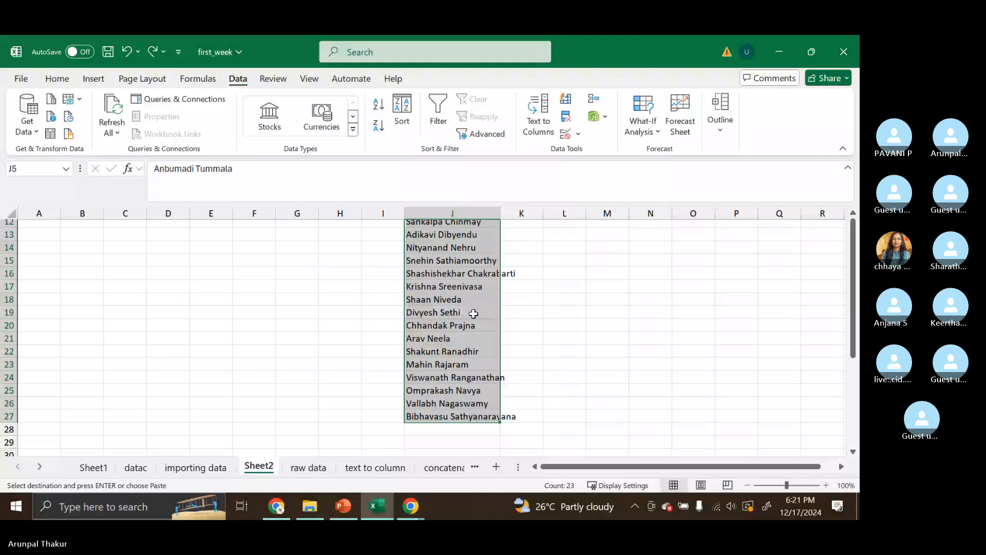
{"action": "scroll", "coordinate": [473, 313], "scroll_direction": "up", "scroll_amount": 4}
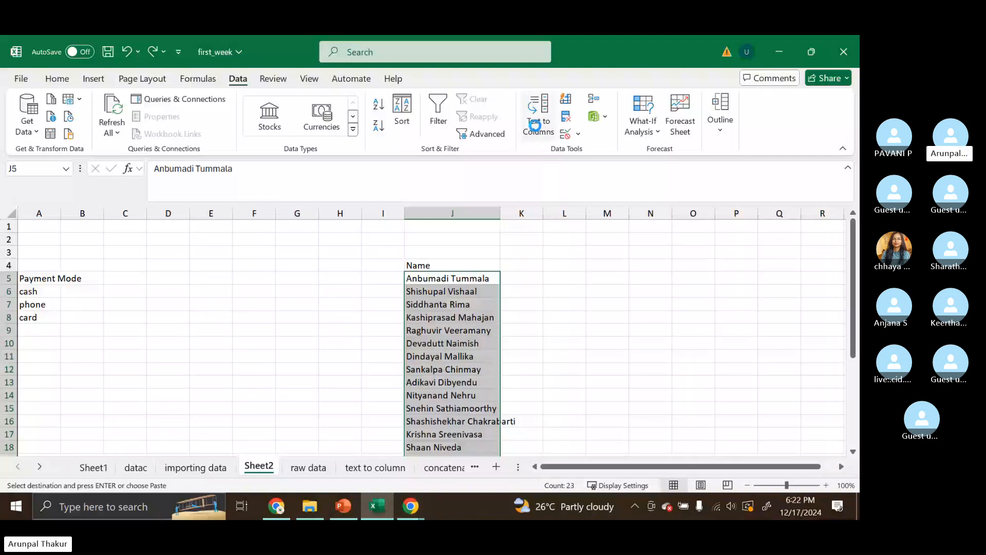
{"action": "left_click", "coordinate": [535, 124]}
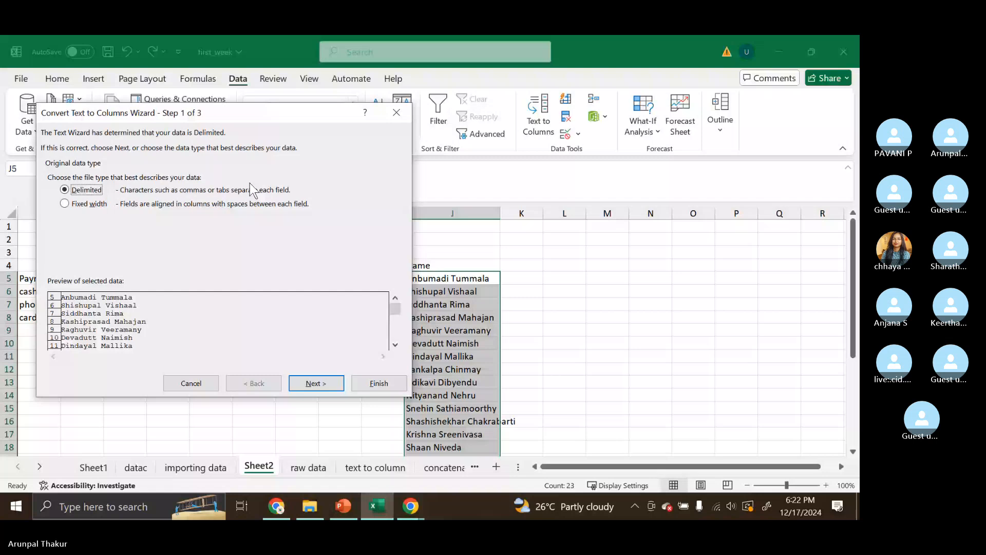
{"action": "key", "text": "Return"}
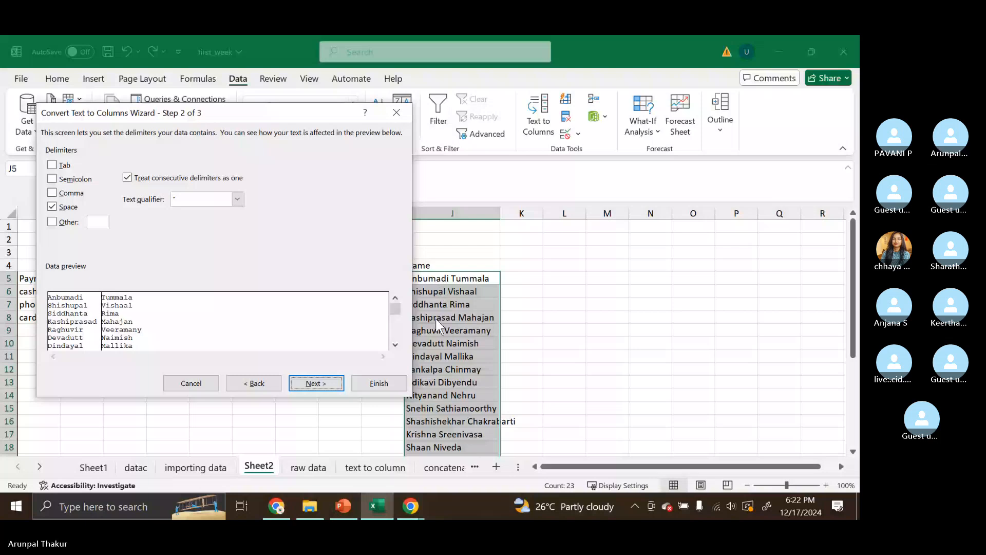
{"action": "key", "text": "Return"}
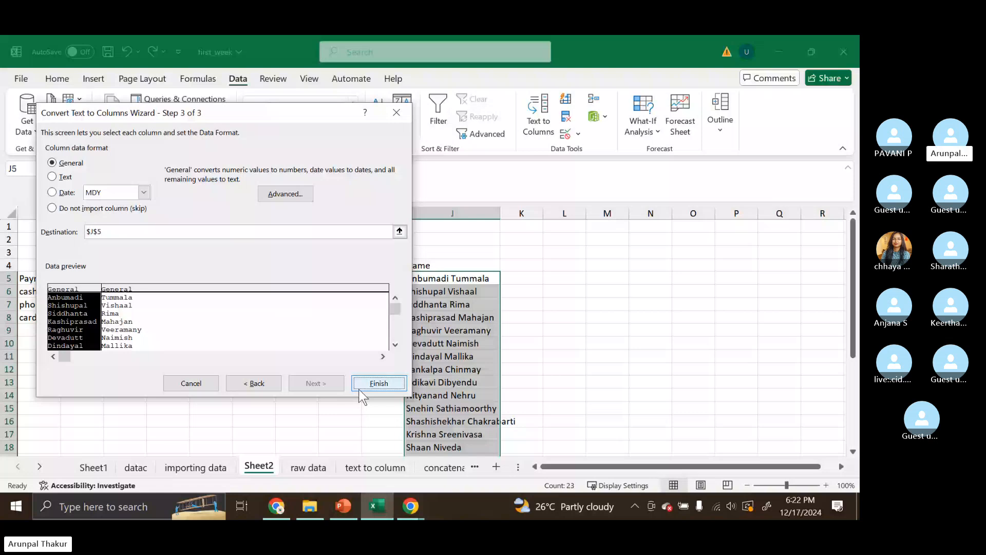
{"action": "left_click", "coordinate": [359, 385]}
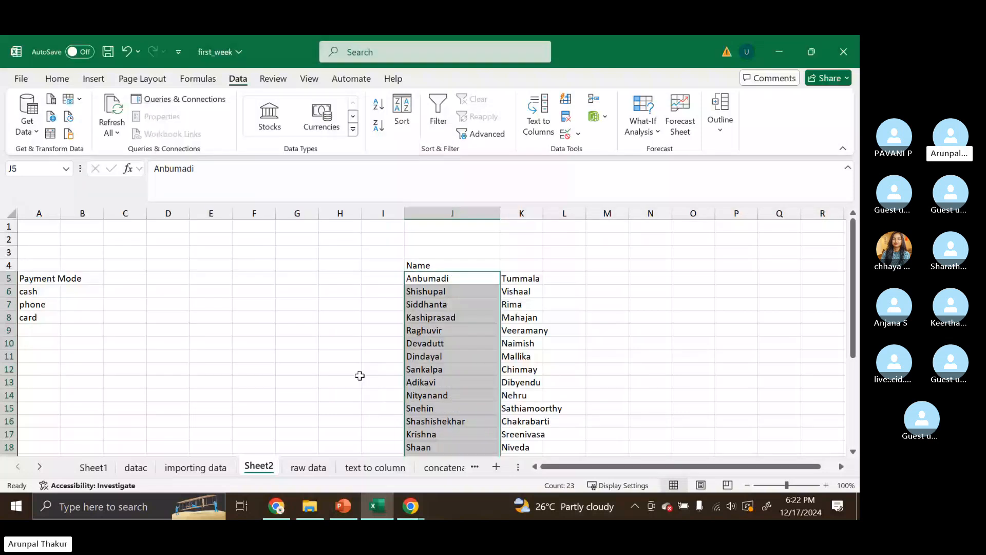
- Add a List data validation to cell E4 using the names in J5:J27 as its source
{"action": "left_click", "coordinate": [217, 264]}
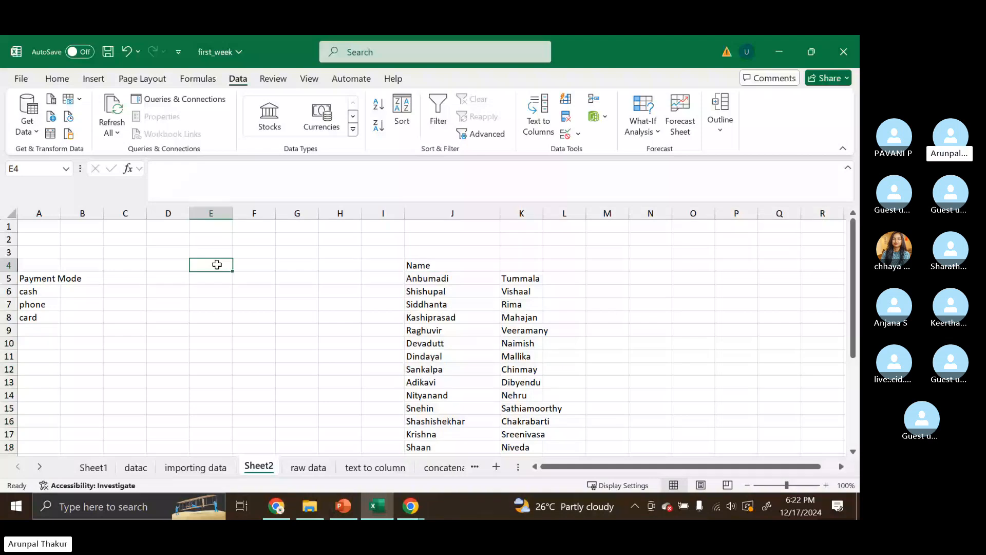
{"action": "scroll", "coordinate": [412, 311], "scroll_direction": "down", "scroll_amount": 3}
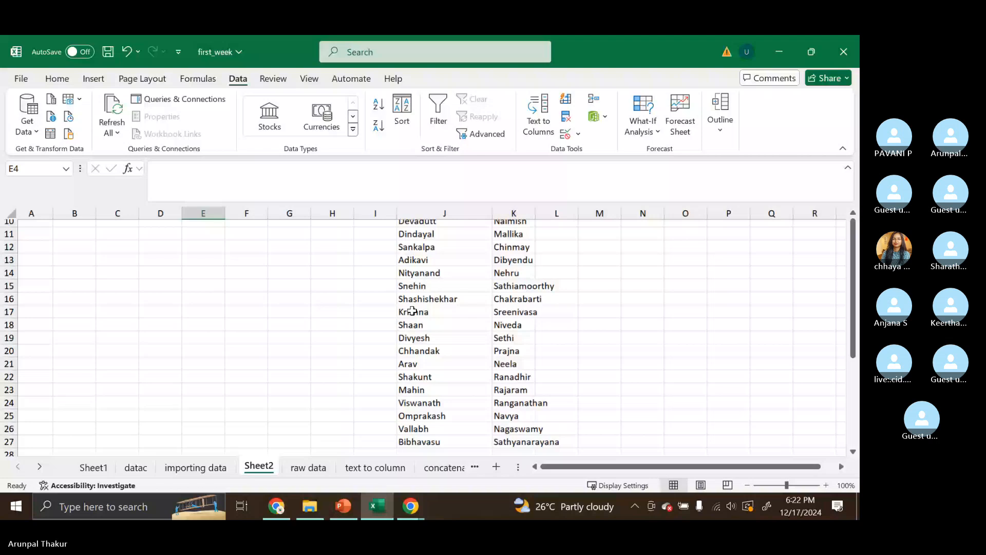
{"action": "scroll", "coordinate": [208, 270], "scroll_direction": "up", "scroll_amount": 3}
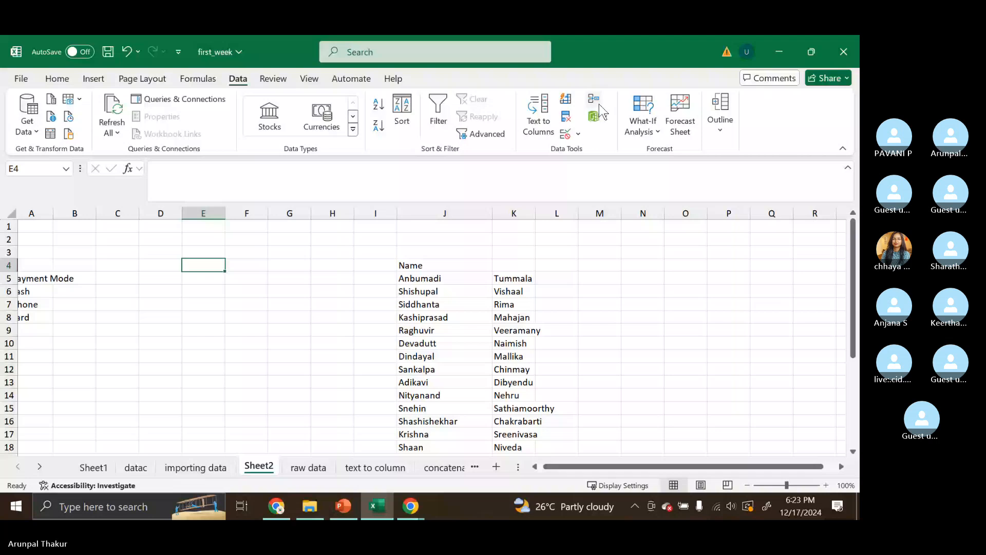
{"action": "left_click", "coordinate": [570, 138]}
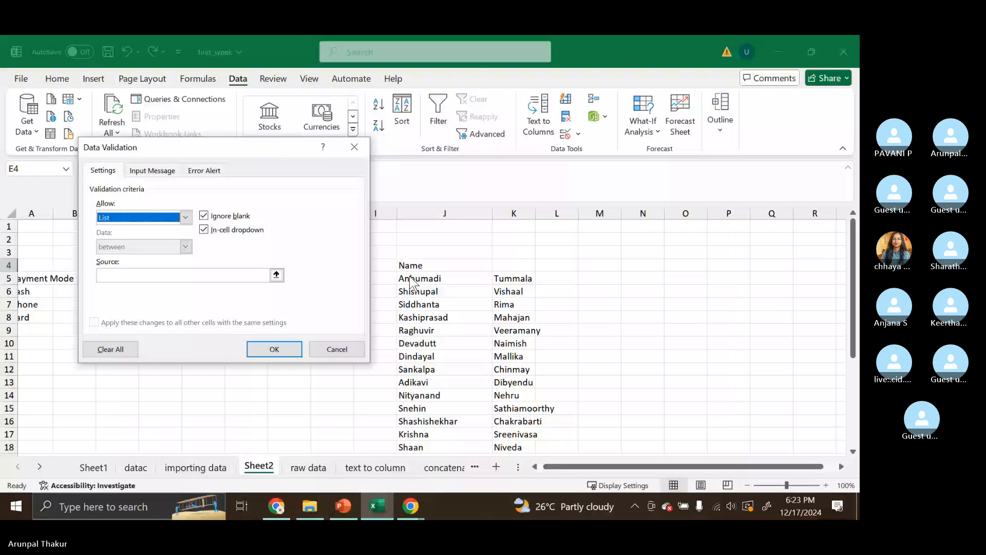
{"action": "left_click_drag", "start_coordinate": [410, 282], "coordinate": [441, 411]}
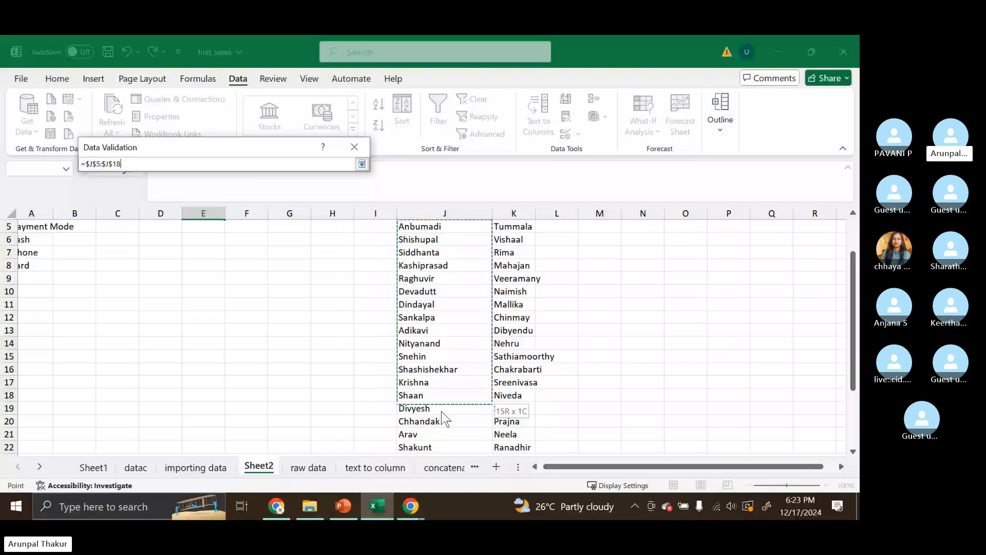
{"action": "left_click_drag", "start_coordinate": [442, 411], "coordinate": [441, 453]}
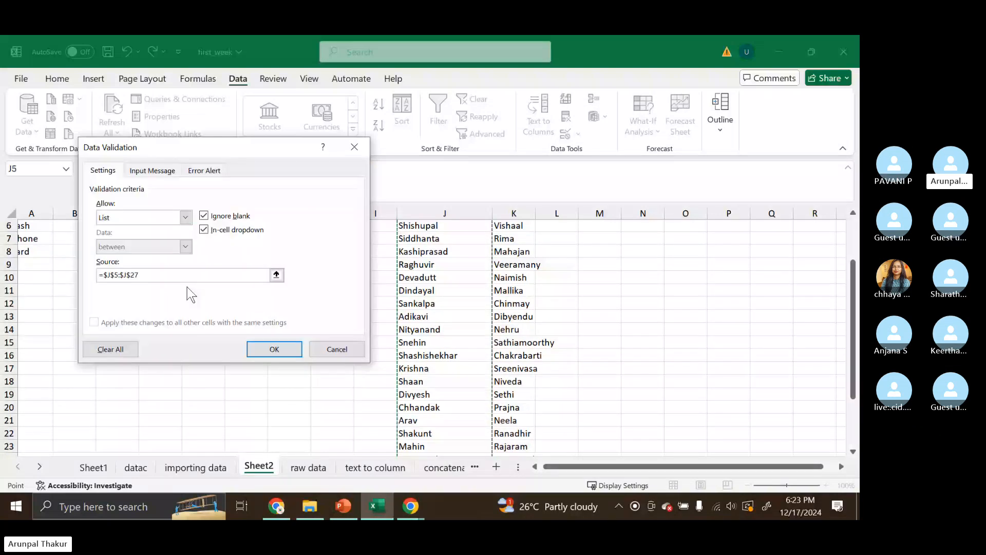
{"action": "left_click", "coordinate": [274, 349]}
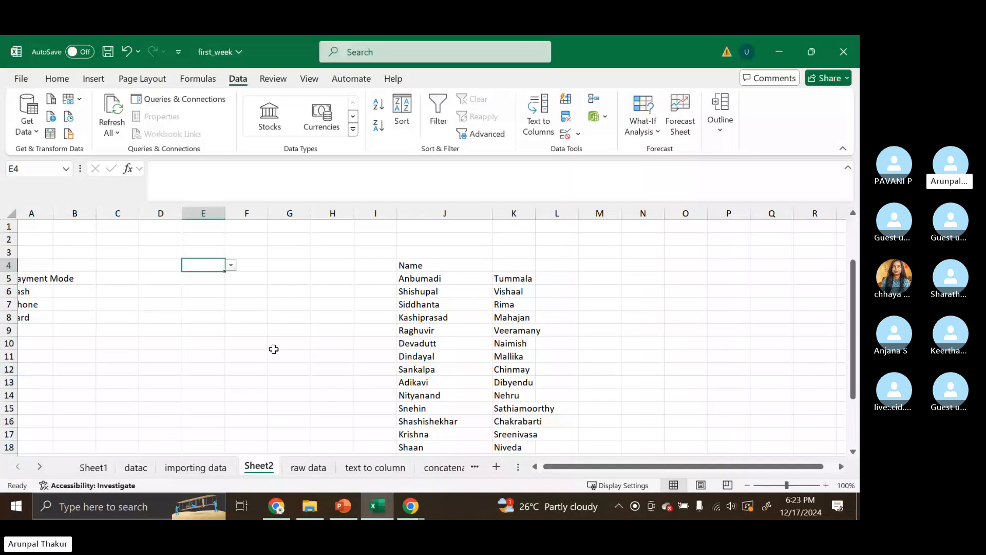
- Pick Chhandak from E4's dropdown list and widen column E slightly
{"action": "left_click", "coordinate": [231, 265]}
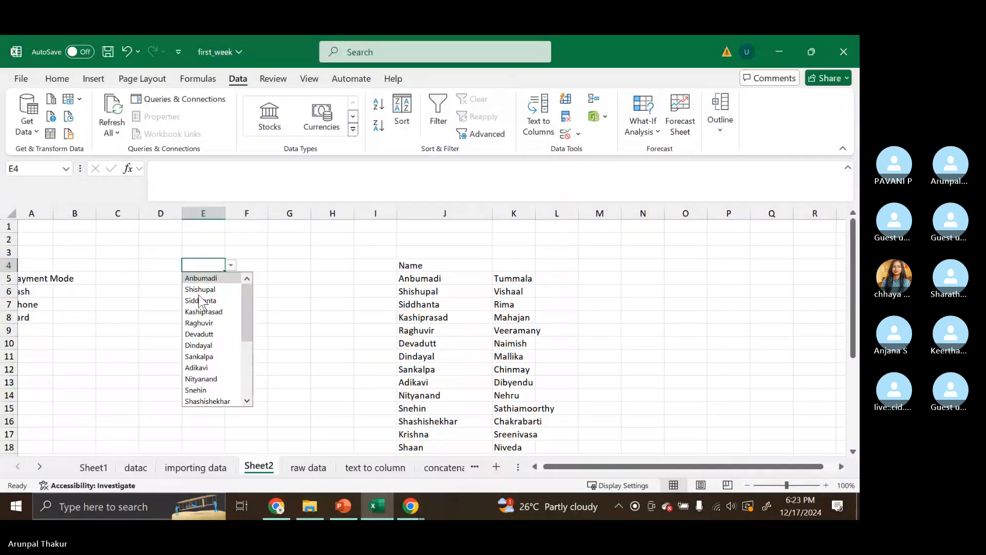
{"action": "scroll", "coordinate": [204, 351], "scroll_direction": "down", "scroll_amount": 3}
{"action": "left_click", "coordinate": [201, 345]}
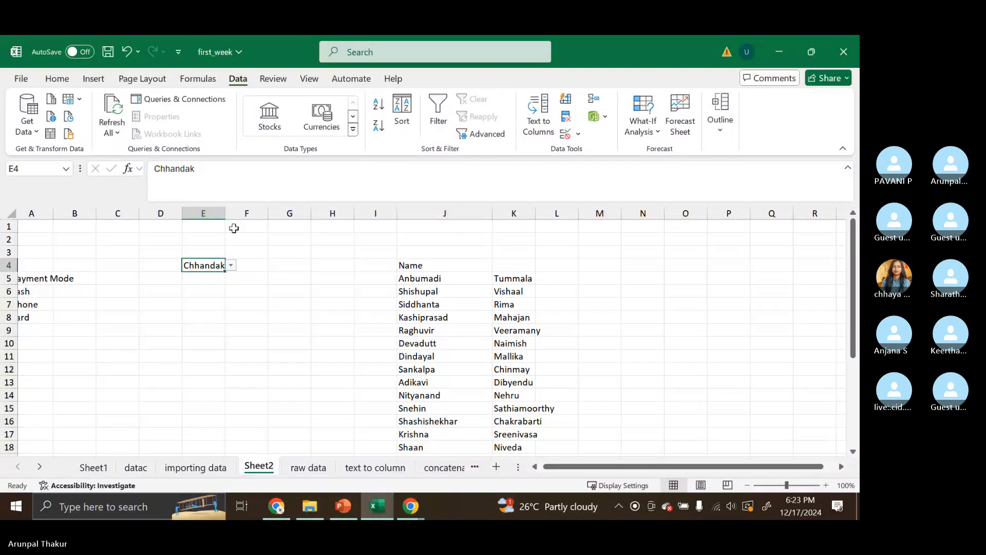
{"action": "left_click_drag", "start_coordinate": [224, 213], "coordinate": [236, 216]}
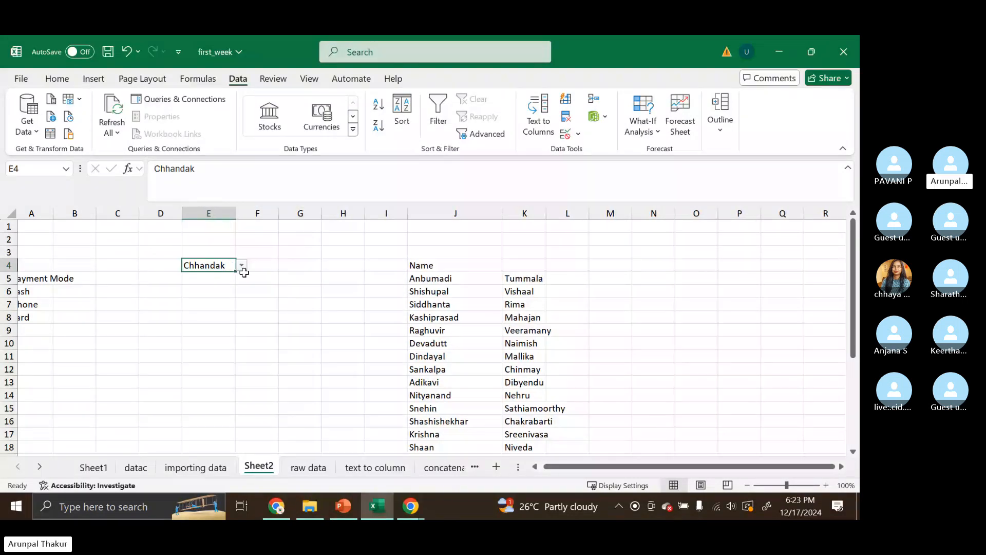
- Change E4 to Dindayal using its dropdown list
{"action": "left_click", "coordinate": [242, 265]}
{"action": "left_click", "coordinate": [228, 301]}
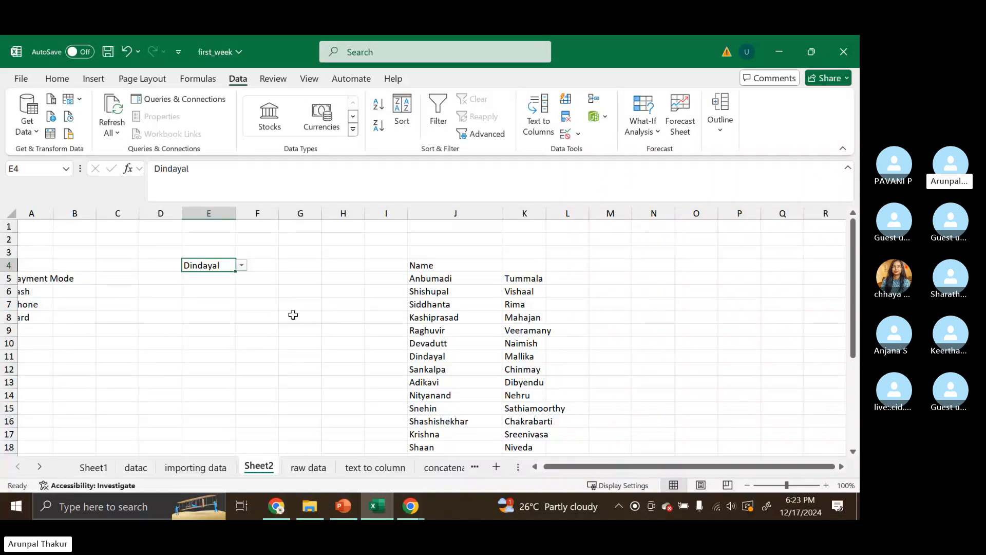
{"action": "left_click", "coordinate": [253, 313]}
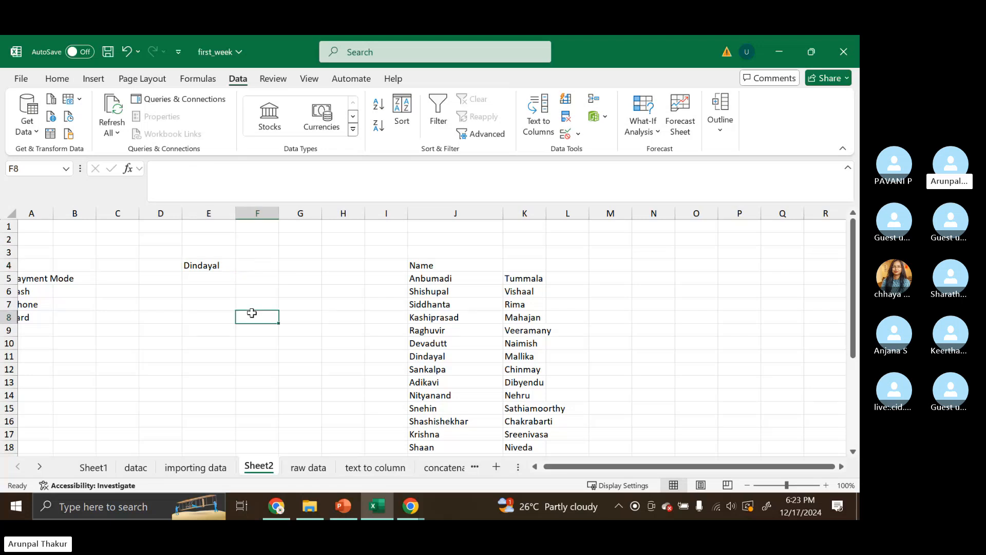
- Add a List data validation to cell G4 with source J5:J27
{"action": "left_click", "coordinate": [302, 267]}
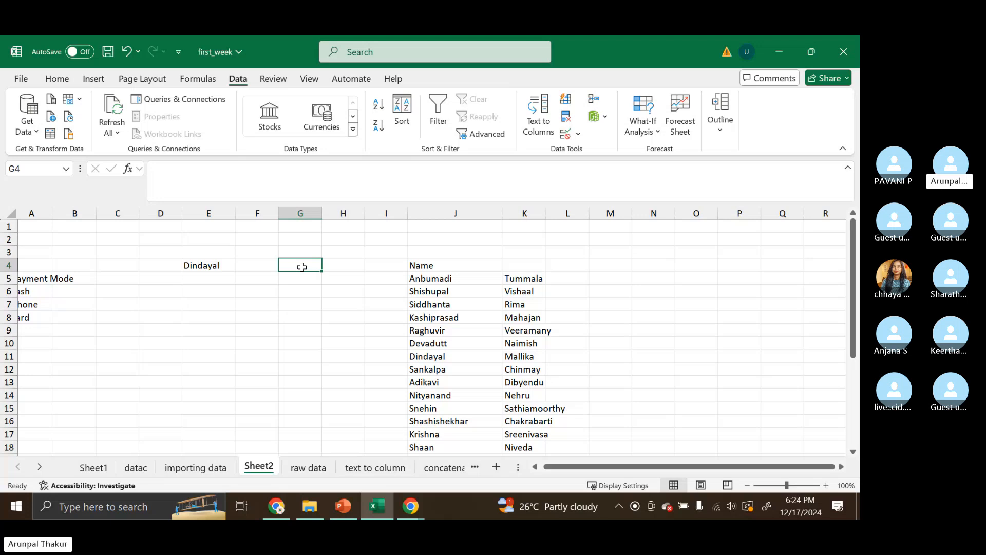
{"action": "left_click", "coordinate": [567, 136]}
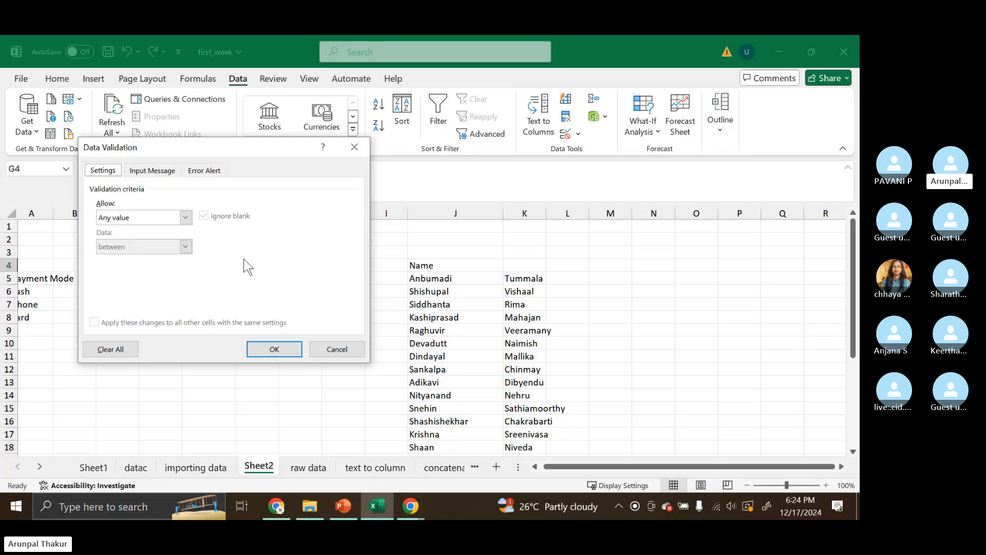
{"action": "left_click", "coordinate": [185, 217]}
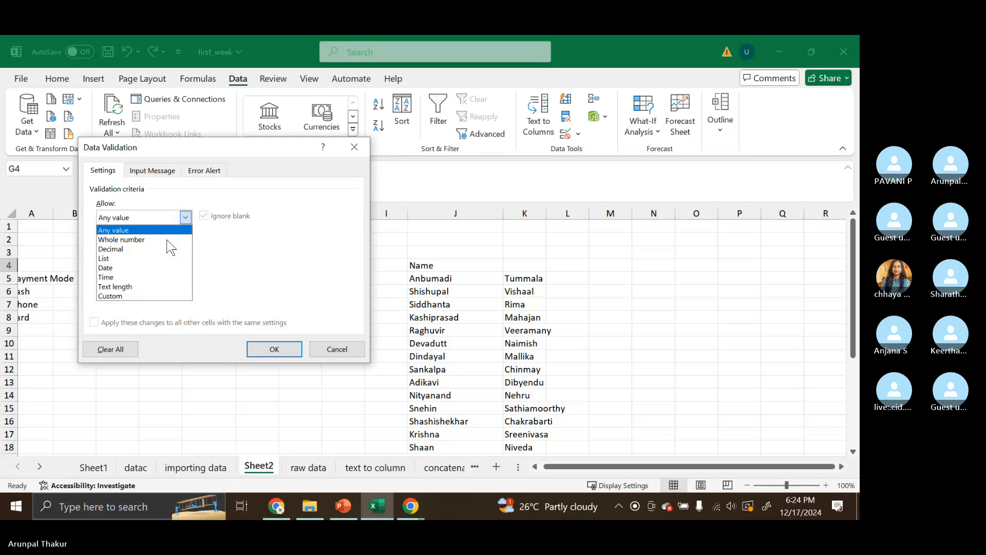
{"action": "left_click", "coordinate": [172, 258]}
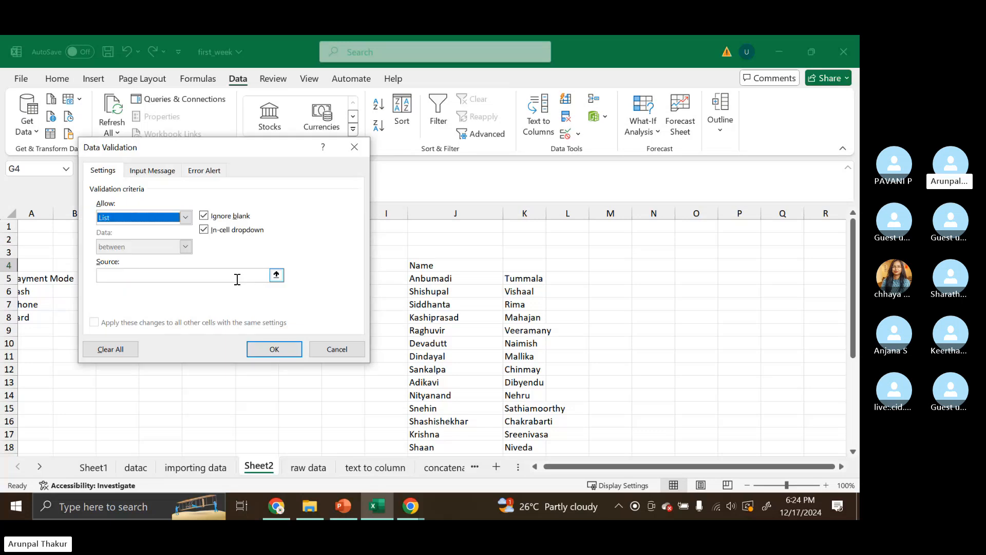
{"action": "left_click", "coordinate": [200, 276]}
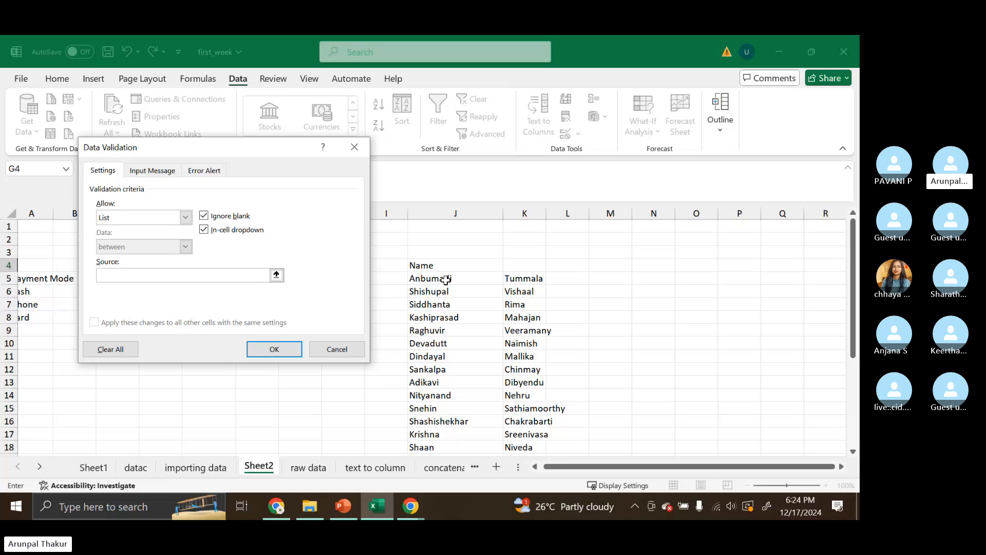
{"action": "left_click_drag", "start_coordinate": [445, 280], "coordinate": [442, 428]}
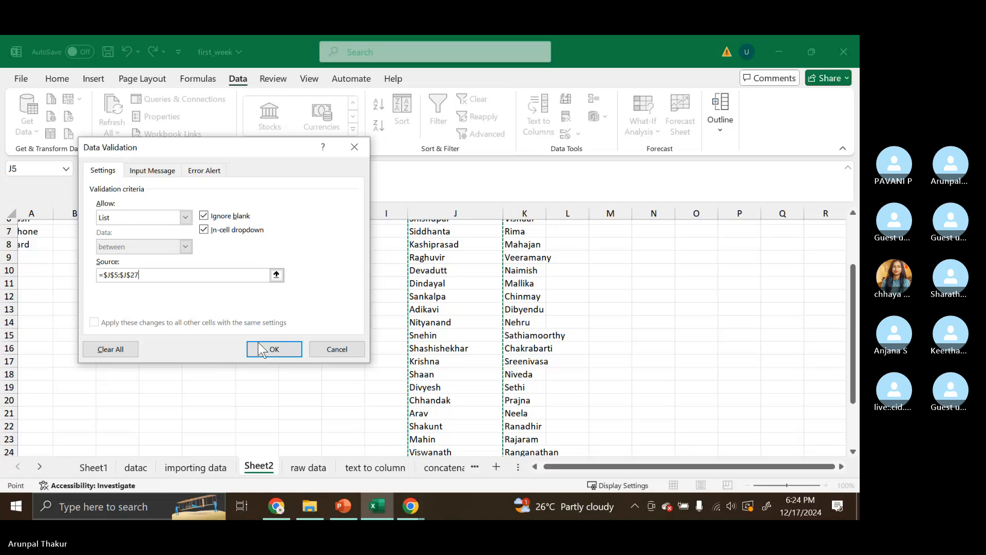
{"action": "left_click", "coordinate": [267, 349]}
{"action": "scroll", "coordinate": [259, 343], "scroll_direction": "up", "scroll_amount": 2}
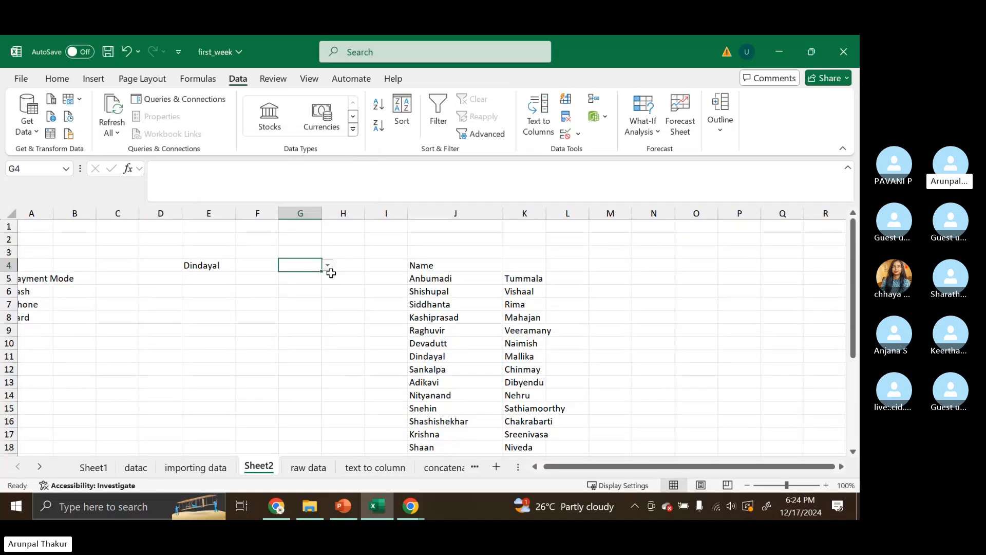
- Pick Siddhanta and then Raghuvir from G4's dropdown list
{"action": "left_click", "coordinate": [328, 265]}
{"action": "left_click", "coordinate": [304, 300]}
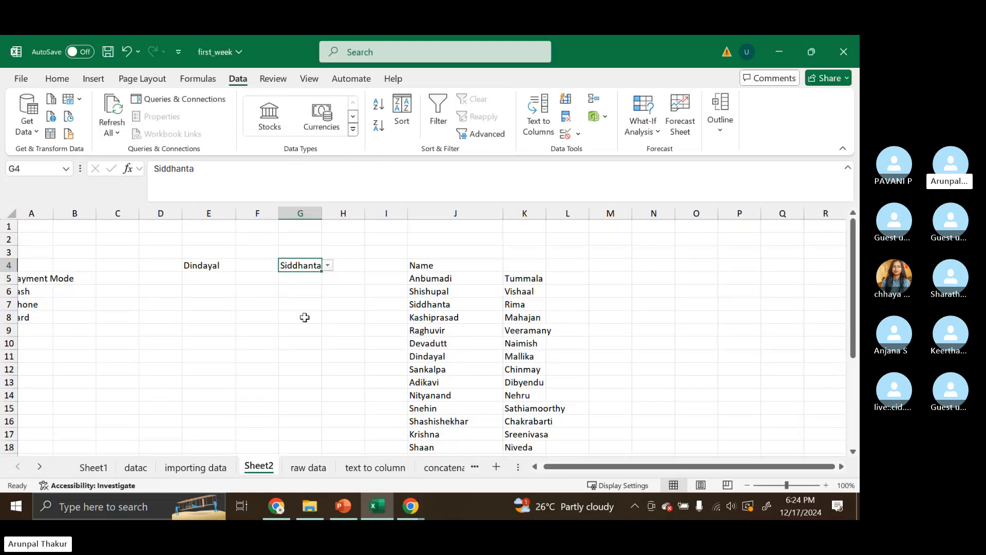
{"action": "left_click", "coordinate": [327, 265]}
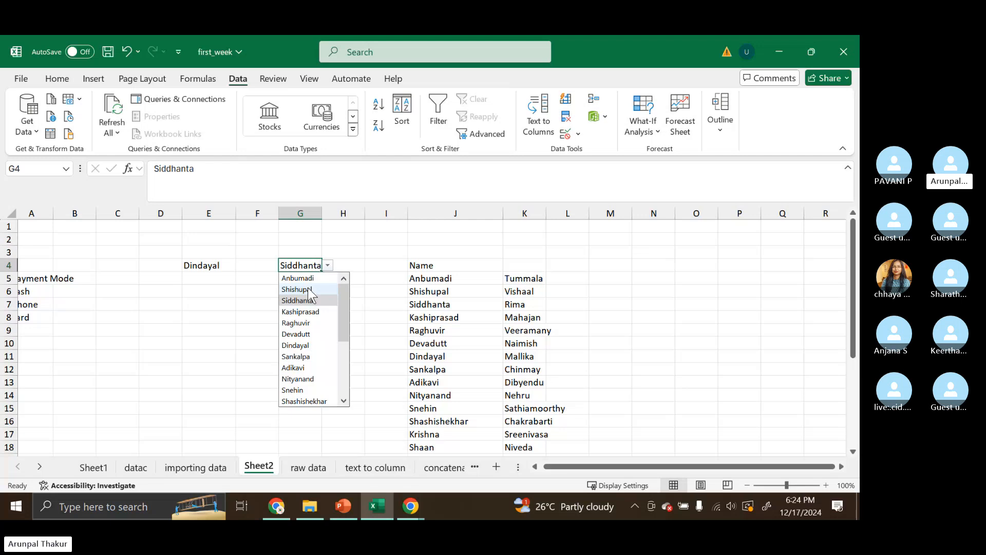
{"action": "left_click", "coordinate": [292, 323]}
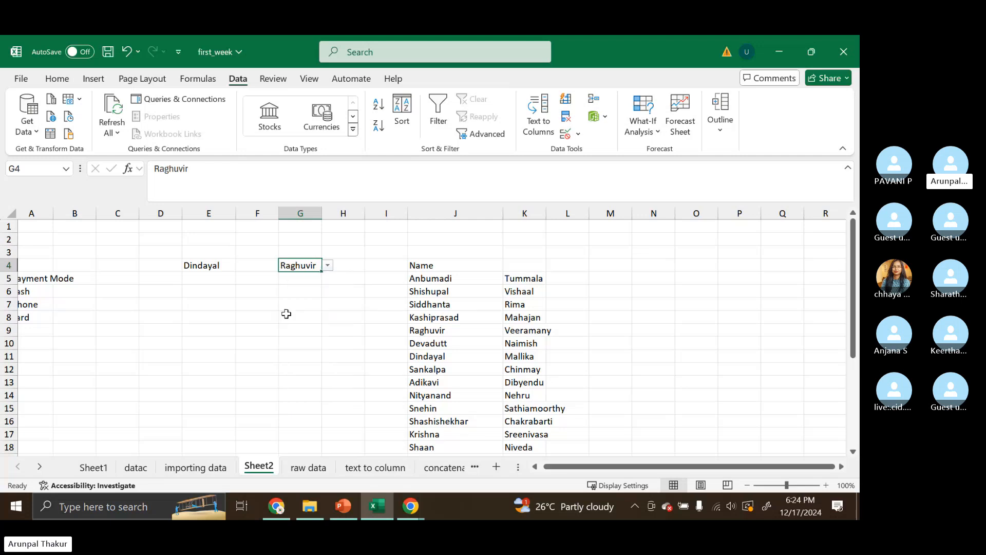
{"action": "left_click", "coordinate": [345, 265]}
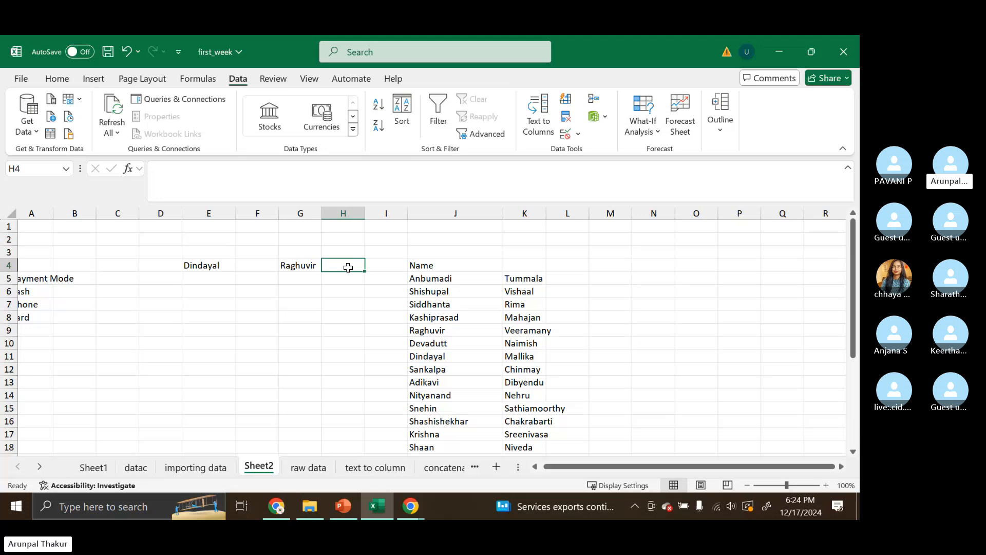
- Reopen G4's dropdown list and set it to Dindayal
{"action": "left_click", "coordinate": [317, 265]}
{"action": "left_click", "coordinate": [327, 265]}
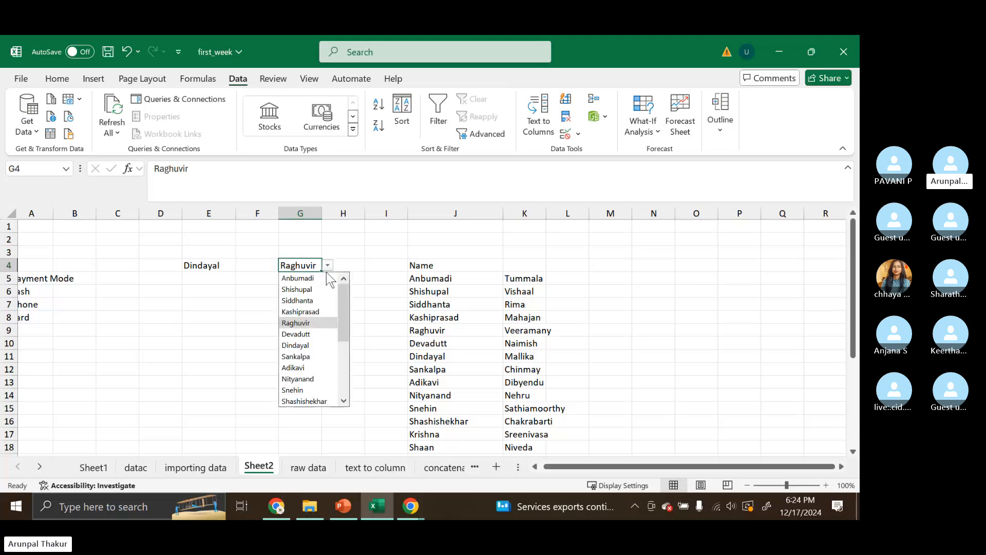
{"action": "left_click", "coordinate": [304, 324]}
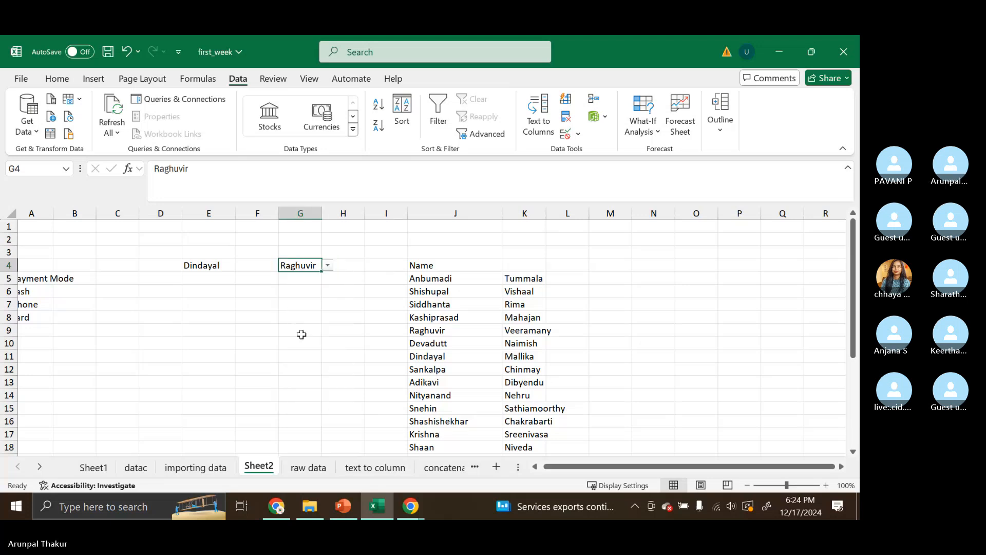
{"action": "left_click", "coordinate": [327, 263]}
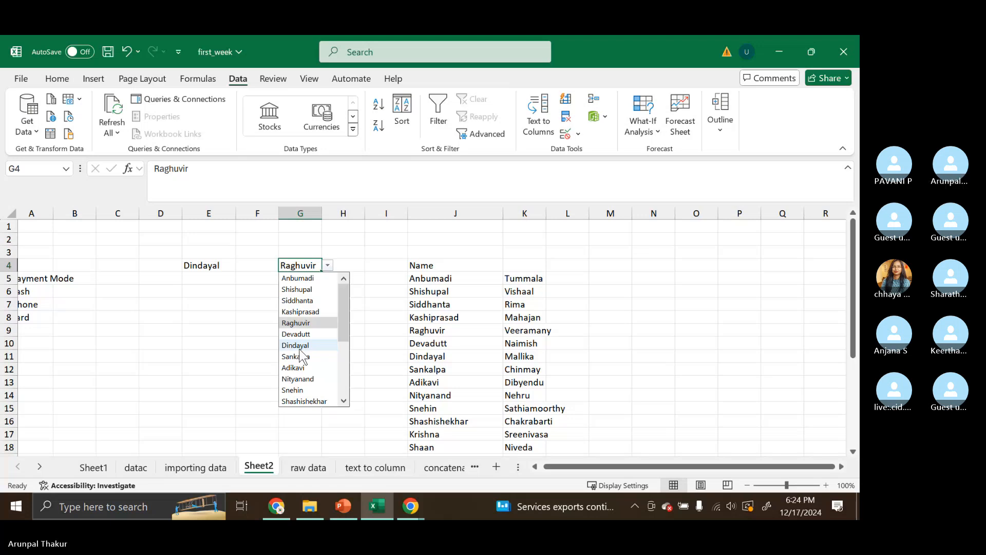
{"action": "left_click", "coordinate": [299, 345]}
{"action": "left_click", "coordinate": [349, 271]}
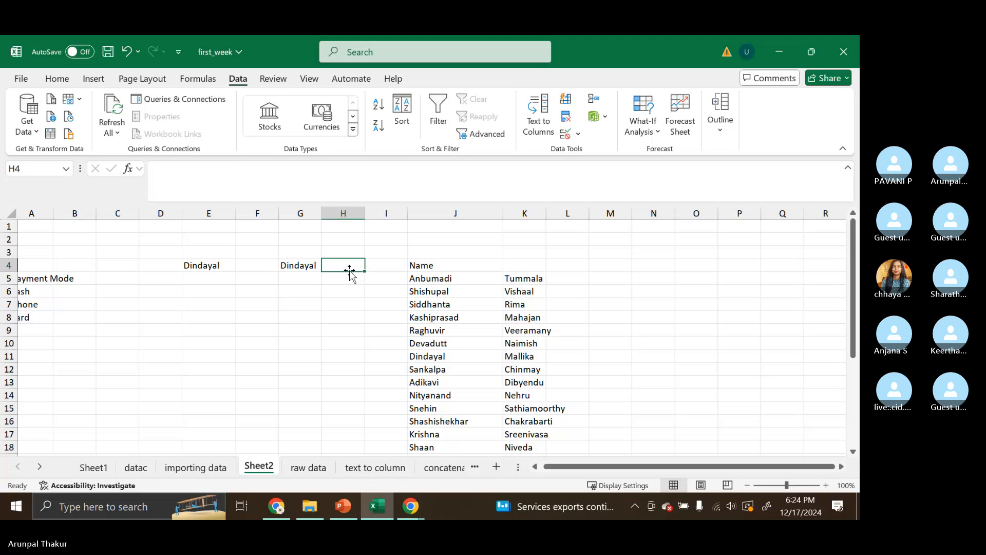
- Browse E4's dropdown list and choose Shishupal
{"action": "left_click", "coordinate": [229, 263]}
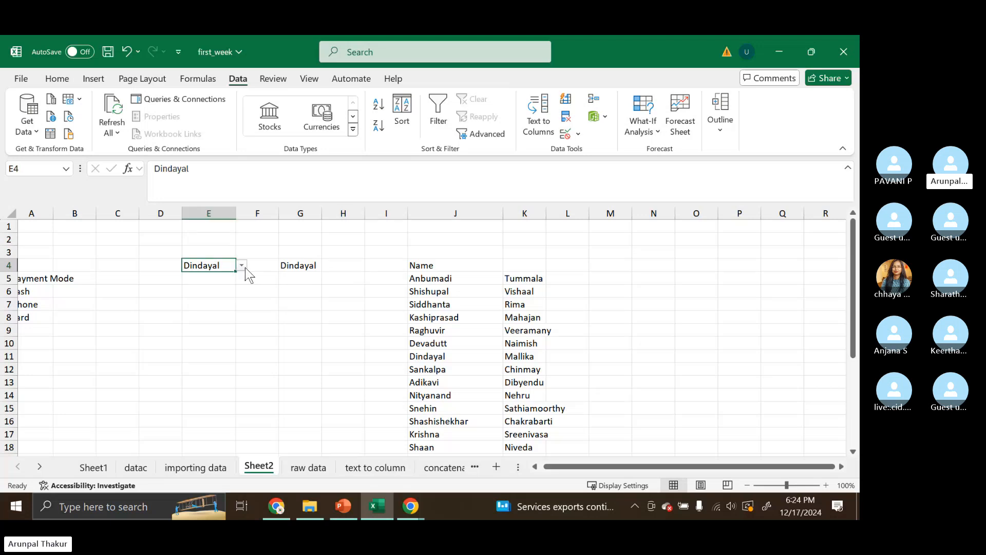
{"action": "left_click", "coordinate": [242, 266]}
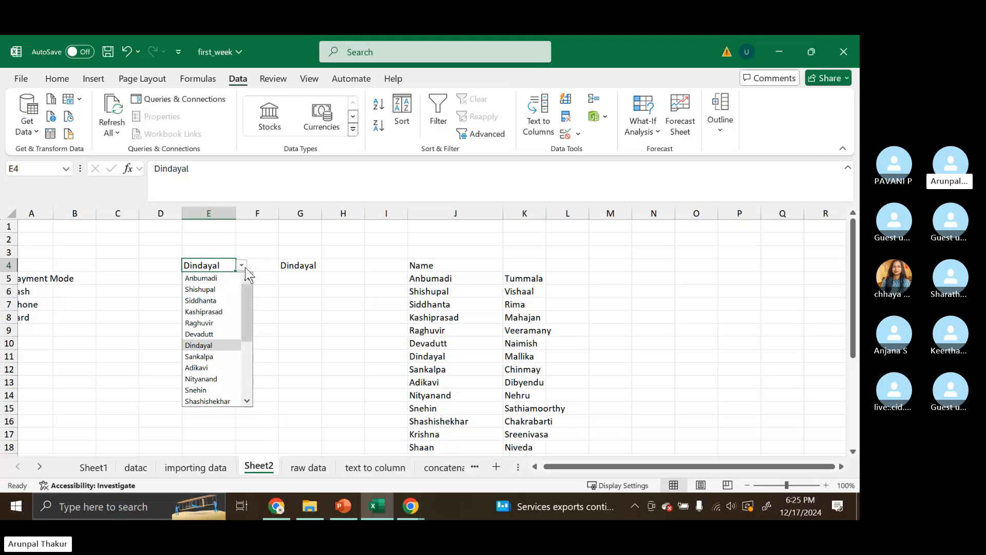
{"action": "scroll", "coordinate": [206, 362], "scroll_direction": "down", "scroll_amount": 3}
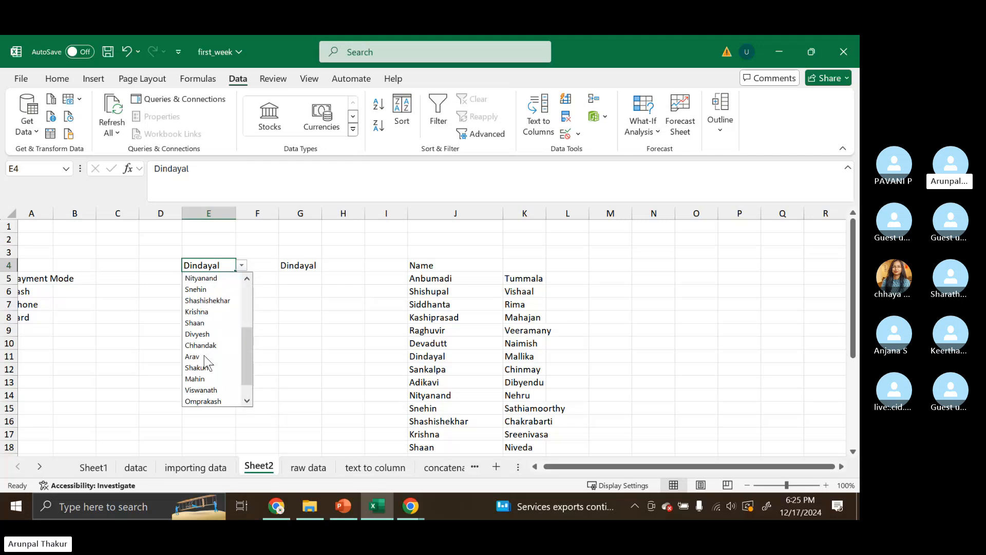
{"action": "scroll", "coordinate": [205, 362], "scroll_direction": "up", "scroll_amount": 3}
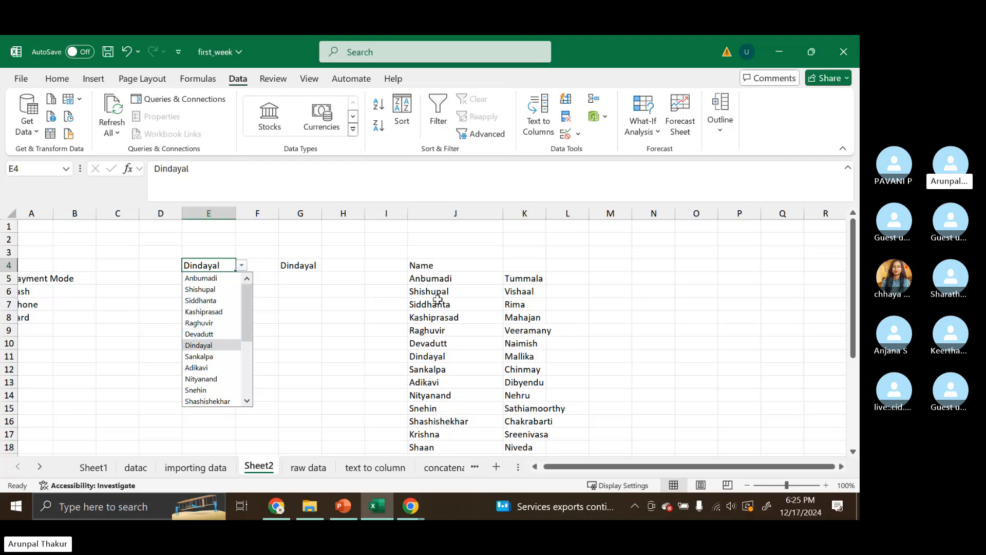
{"action": "scroll", "coordinate": [437, 299], "scroll_direction": "down", "scroll_amount": 8}
{"action": "scroll", "coordinate": [438, 299], "scroll_direction": "up", "scroll_amount": 7}
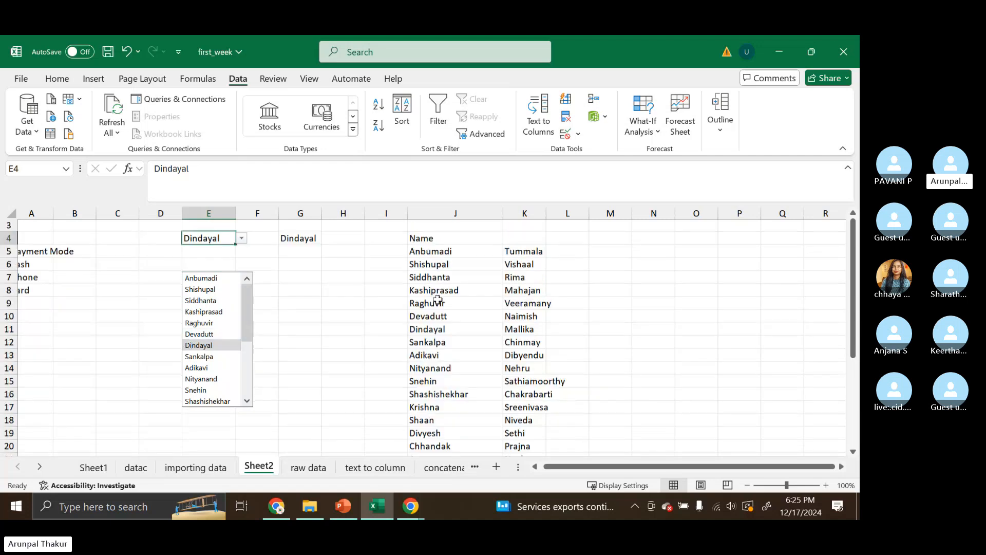
{"action": "left_click", "coordinate": [189, 291]}
{"action": "scroll", "coordinate": [189, 291], "scroll_direction": "up", "scroll_amount": 1}
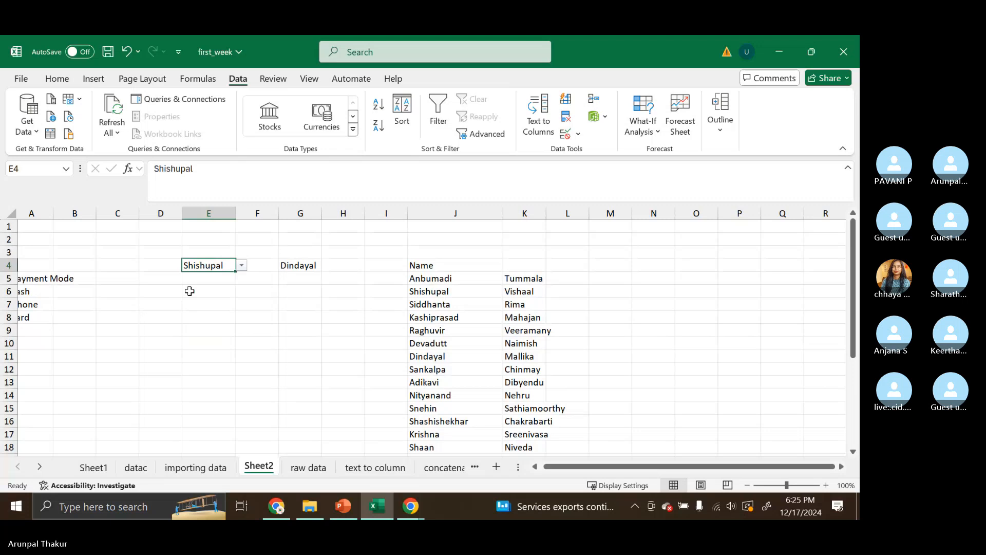
- Choose Snehin from G4's dropdown list
{"action": "left_click", "coordinate": [318, 265]}
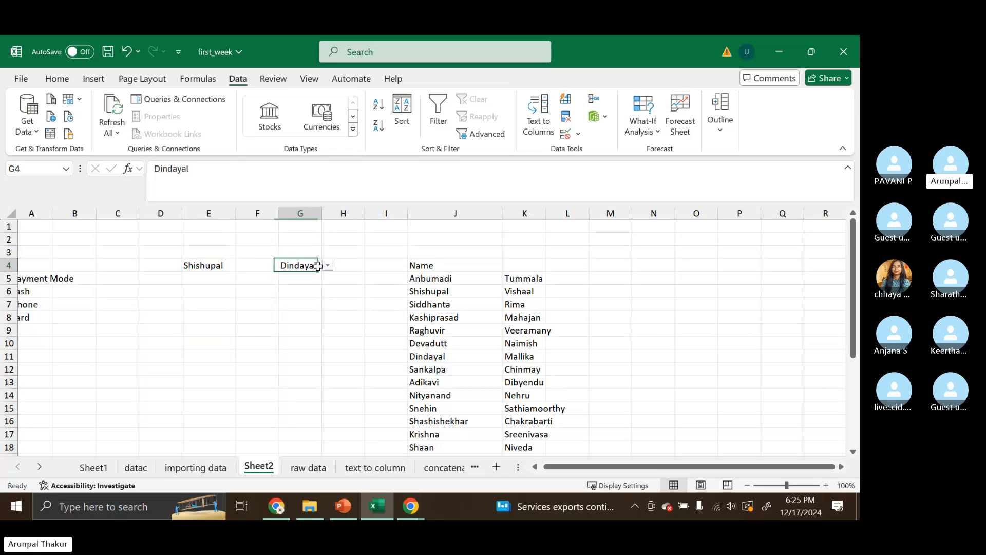
{"action": "left_click", "coordinate": [327, 265]}
{"action": "left_click", "coordinate": [311, 388]}
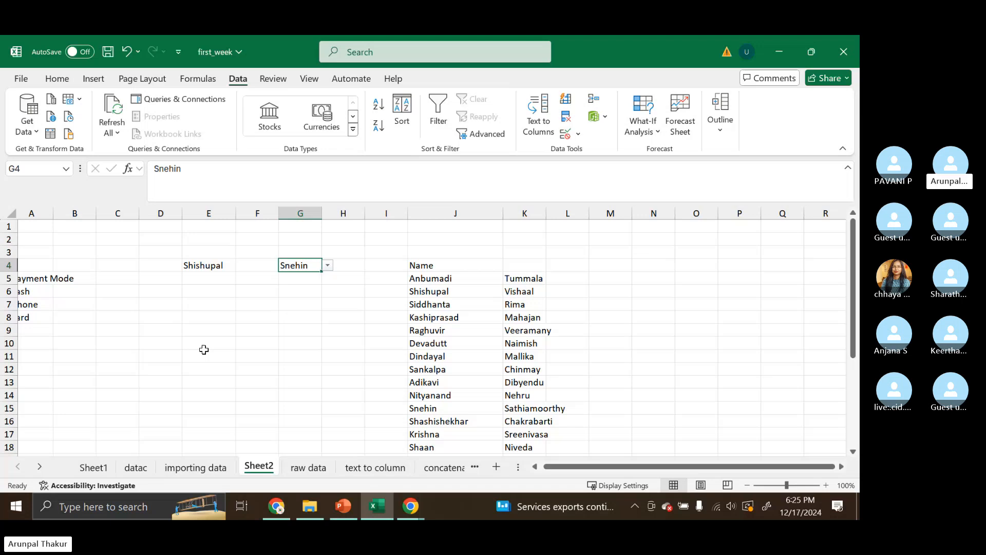
{"action": "left_click", "coordinate": [204, 350]}
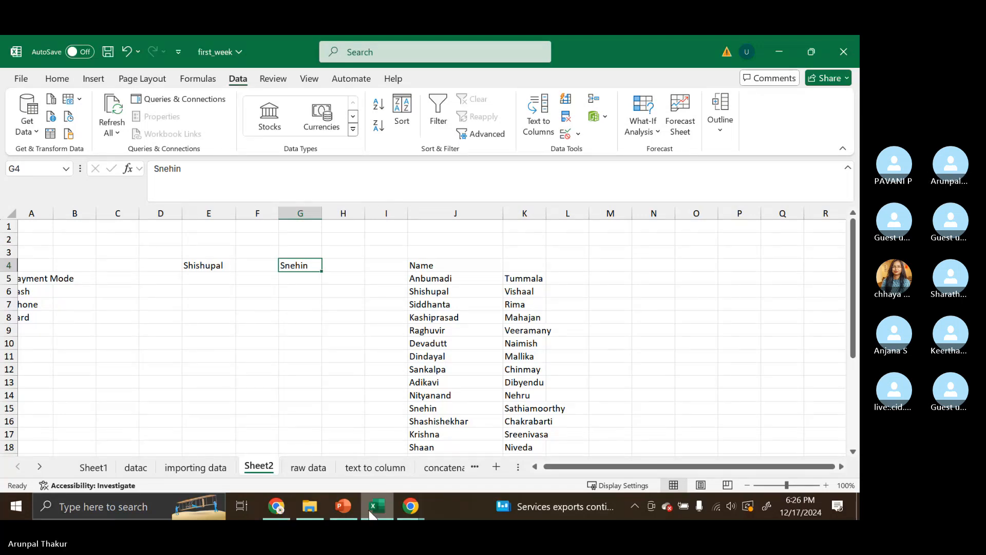
- Switch to the PowerPoint slide show showing the Data Cleaning and Preparation slide
{"action": "mouse_move", "coordinate": [343, 506]}
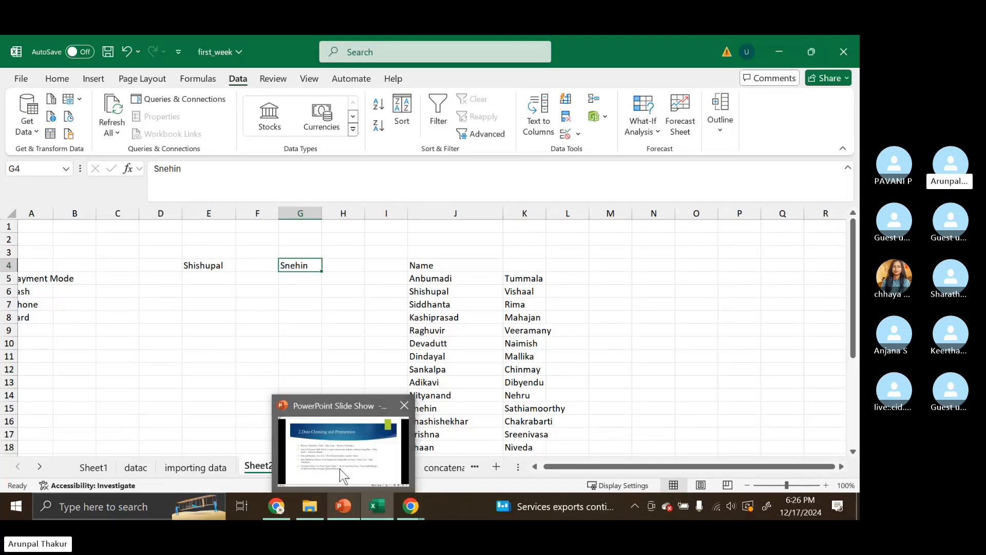
{"action": "left_click", "coordinate": [340, 468]}
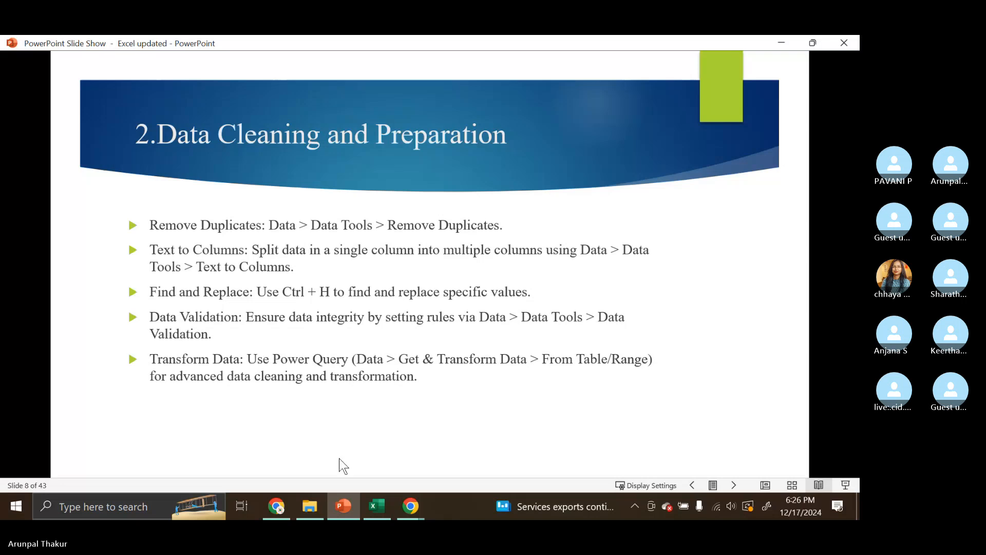
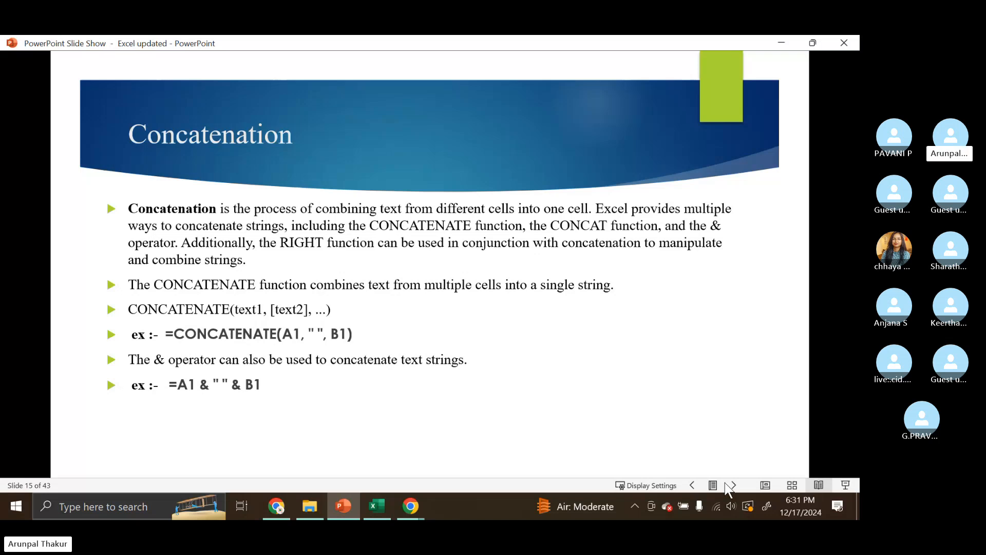
- Return to Excel and delete the Sheet3 pivot table worksheet
{"action": "key", "text": "alt+Tab"}
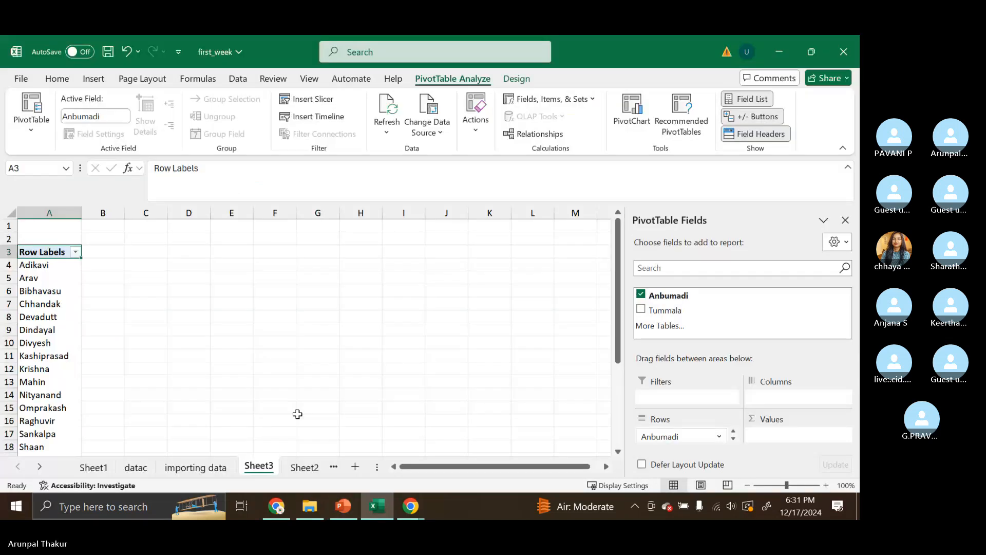
{"action": "right_click", "coordinate": [263, 466]}
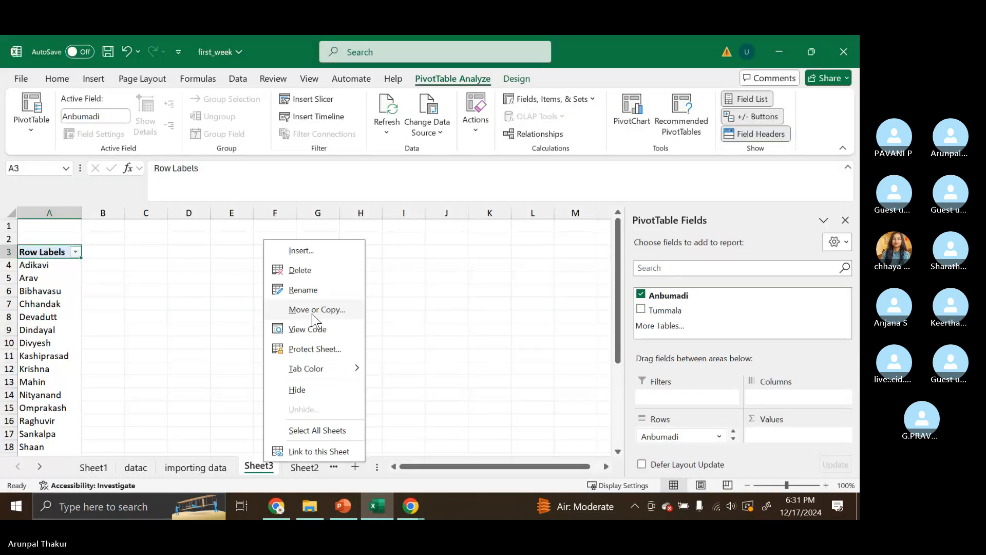
{"action": "left_click", "coordinate": [303, 271]}
{"action": "left_click", "coordinate": [420, 307]}
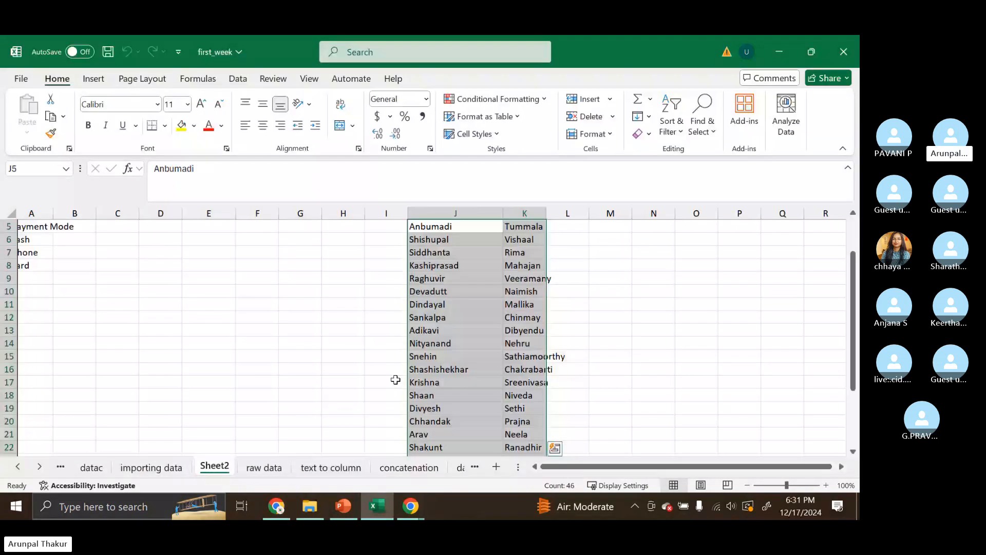
- Rename the J4 column header from Name to First name
{"action": "left_click", "coordinate": [653, 266]}
{"action": "scroll", "coordinate": [654, 266], "scroll_direction": "up", "scroll_amount": 2}
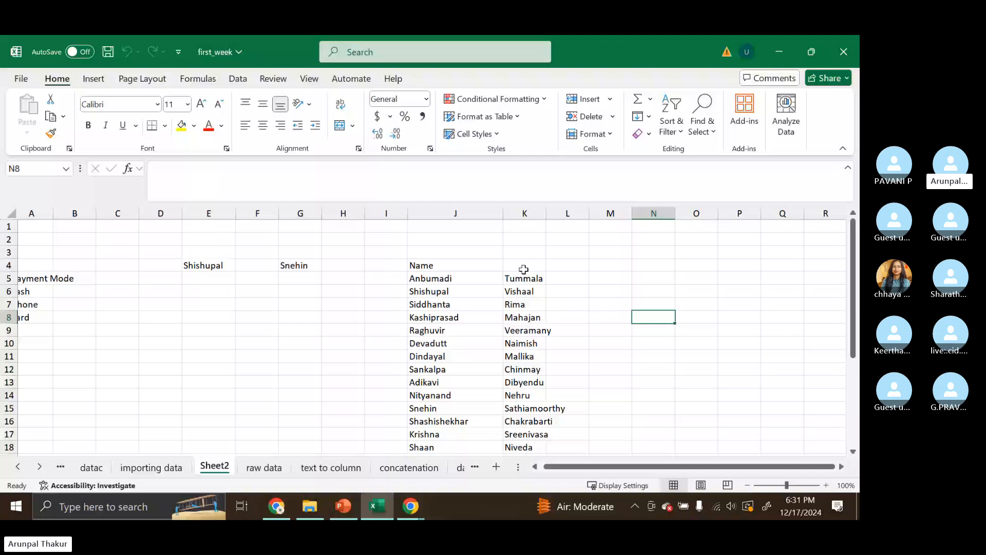
{"action": "left_click", "coordinate": [523, 268]}
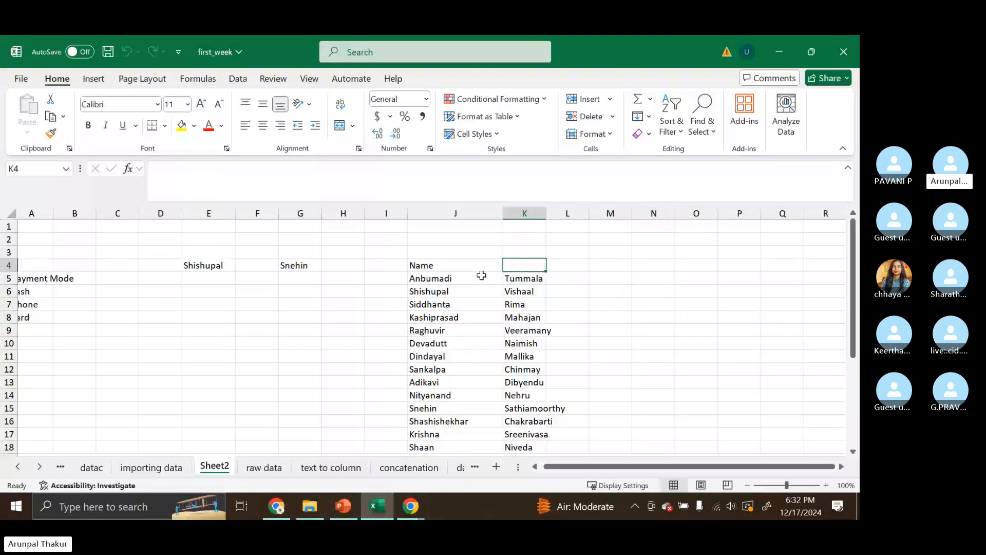
{"action": "left_click", "coordinate": [467, 267]}
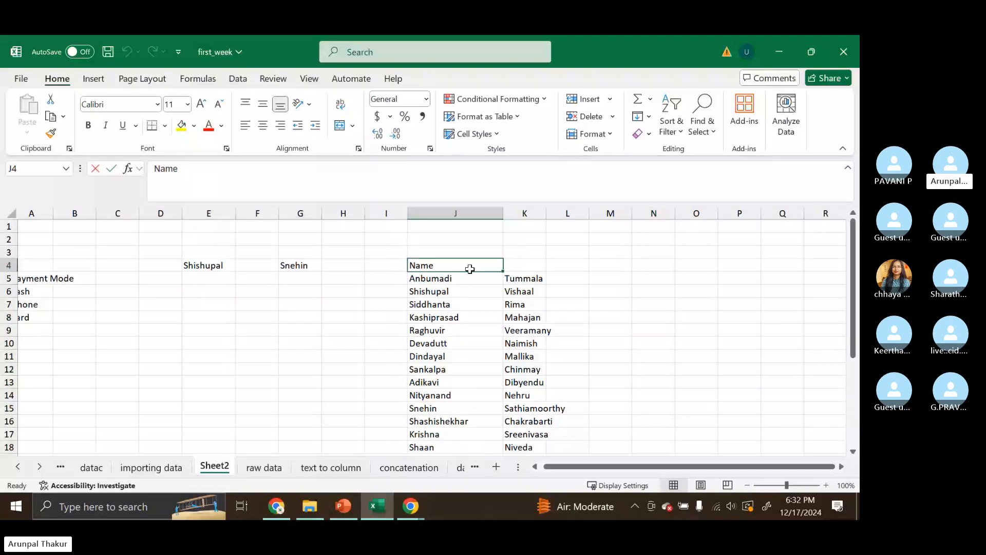
{"action": "type", "text": "N"}
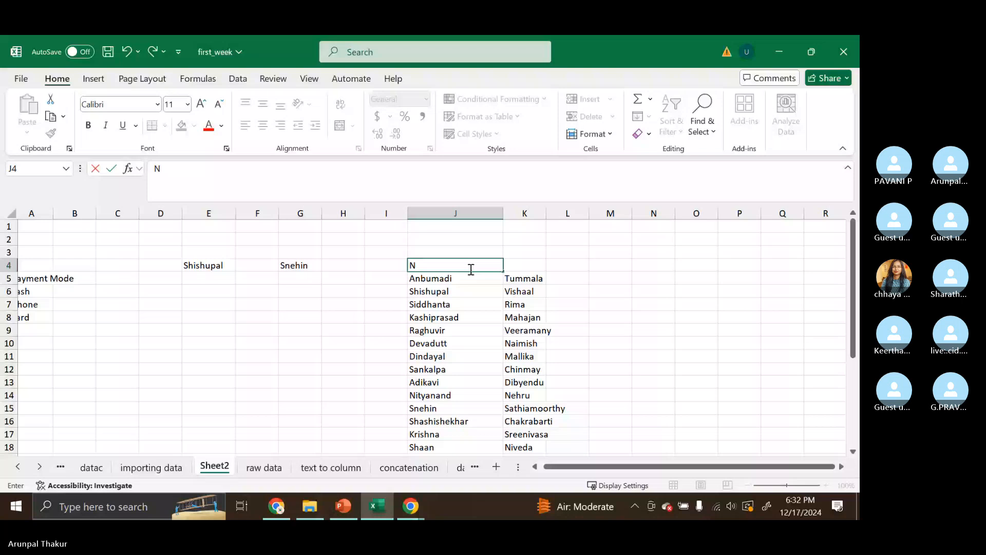
{"action": "key", "text": "BackSpace"}
{"action": "type", "text": "Fiur"}
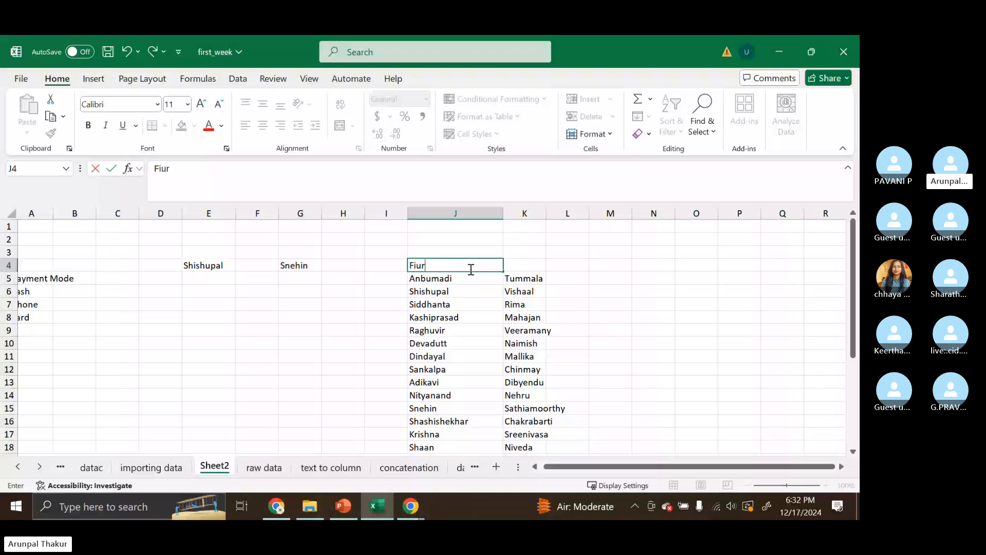
{"action": "key", "text": "BackSpace"}
{"action": "key", "text": "BackSpace"}
{"action": "type", "text": "rst nam"}
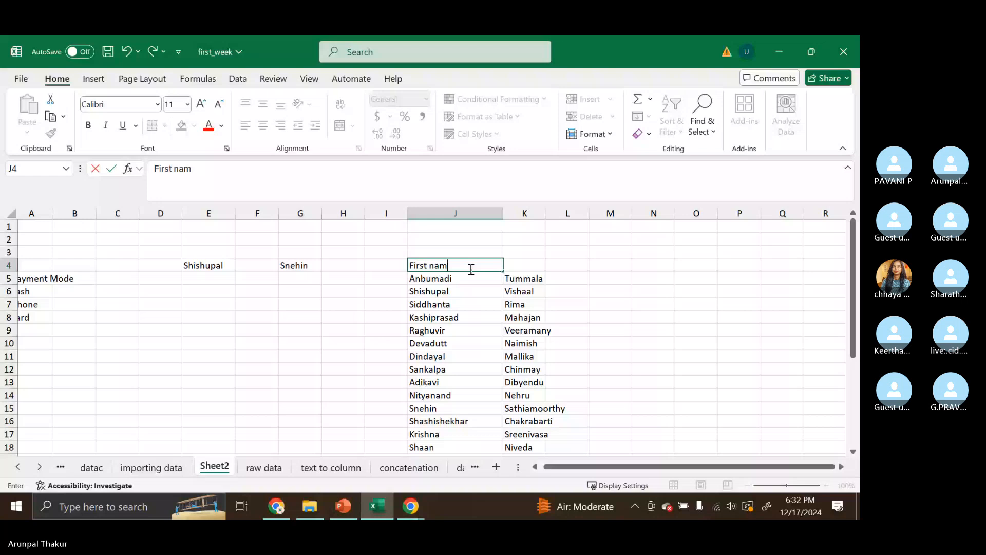
{"action": "type", "text": "e"}
- Add the header Last Name in K4 above the surnames
{"action": "left_click", "coordinate": [535, 264]}
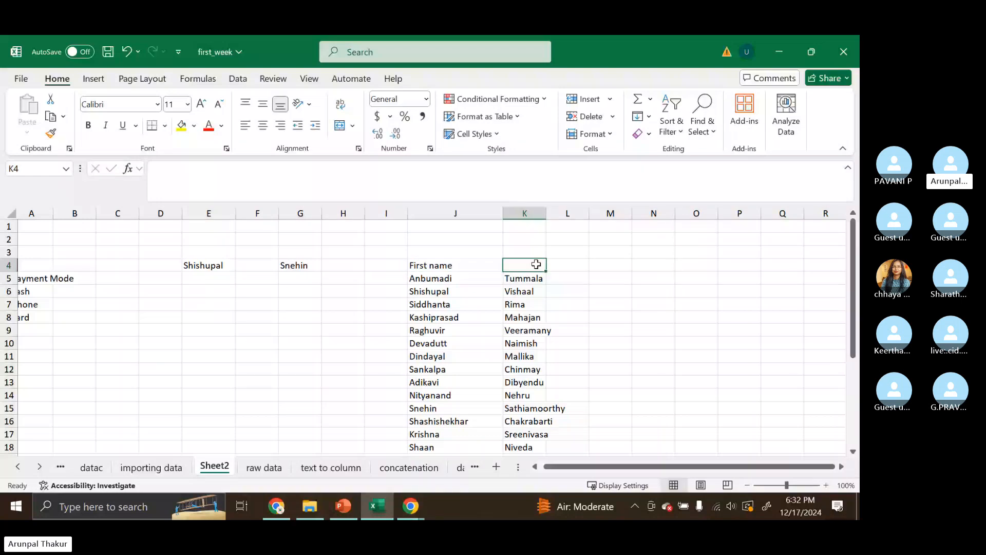
{"action": "type", "text": "Last "}
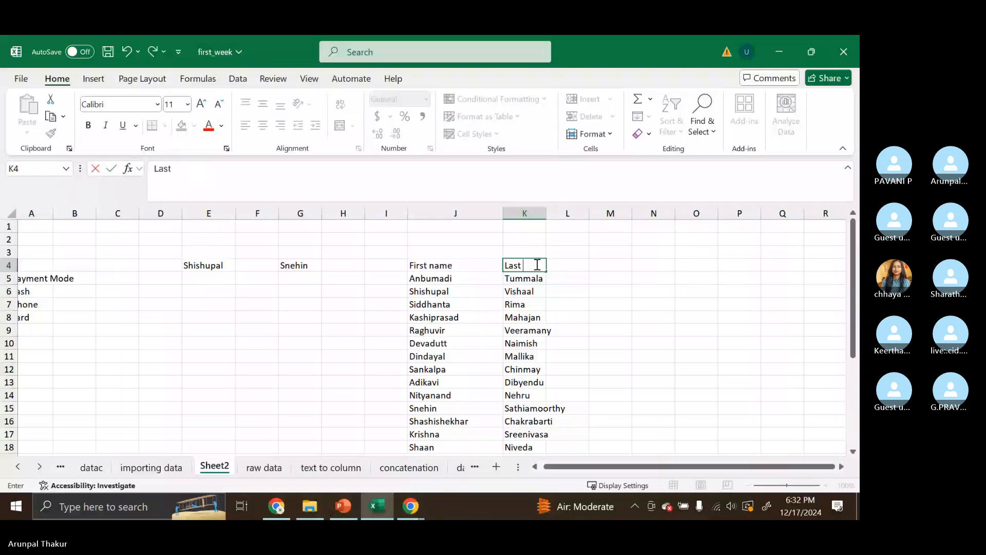
{"action": "type", "text": "Name"}
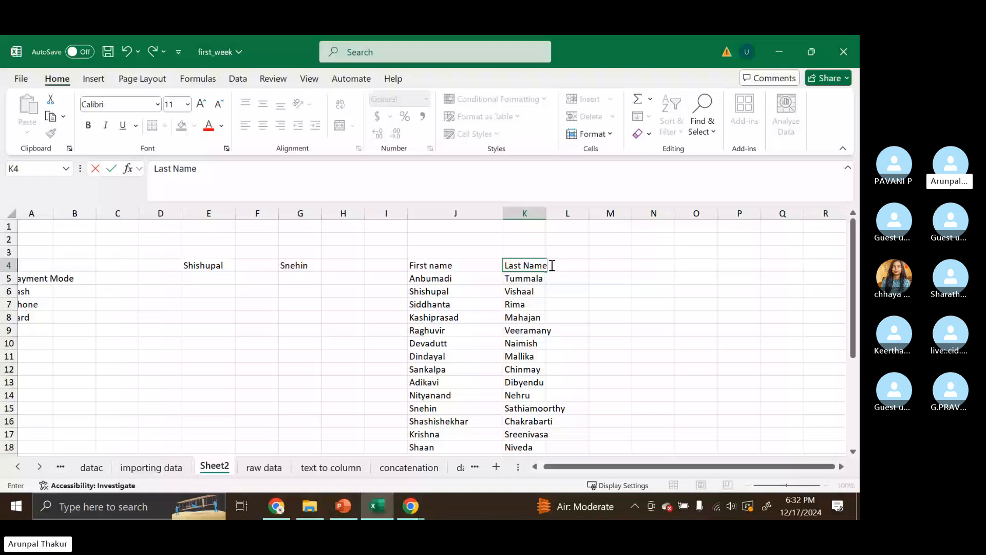
{"action": "left_click", "coordinate": [583, 290]}
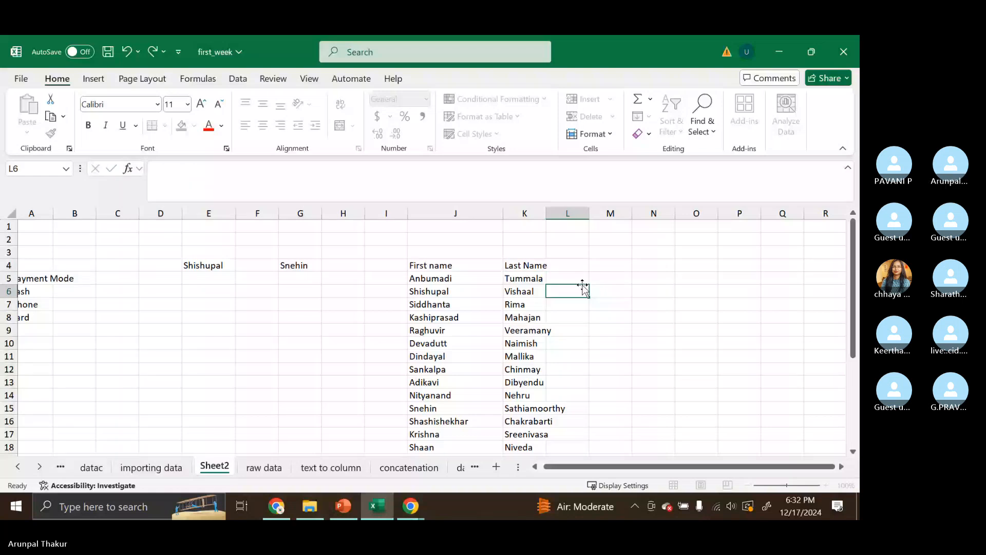
- Zoom in and enter a formula in L5 adding J5 and K5 (=J5+K5)
{"action": "scroll", "coordinate": [582, 287], "scroll_direction": "down", "scroll_amount": 3}
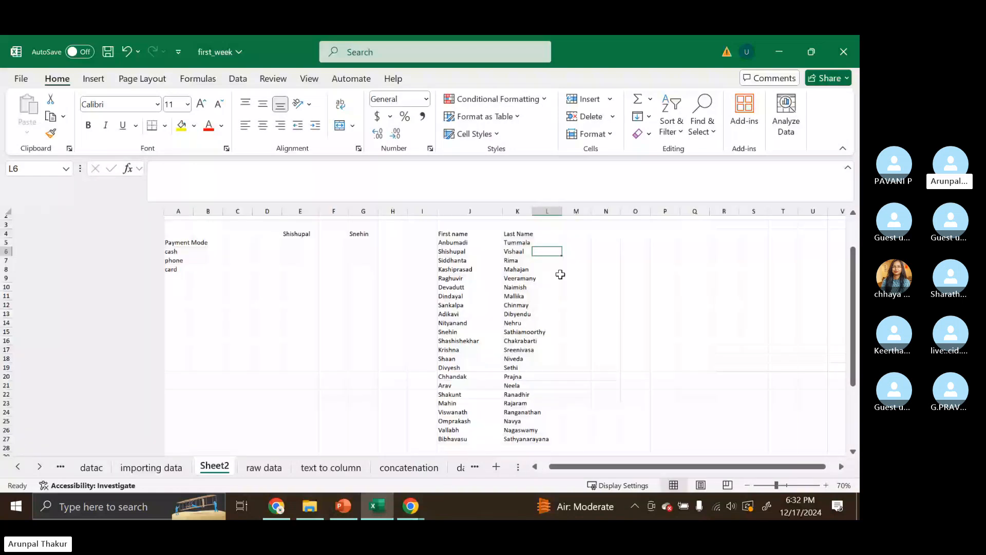
{"action": "scroll", "coordinate": [561, 274], "scroll_direction": "up", "scroll_amount": 3}
{"action": "scroll", "coordinate": [560, 274], "scroll_direction": "up", "scroll_amount": 5}
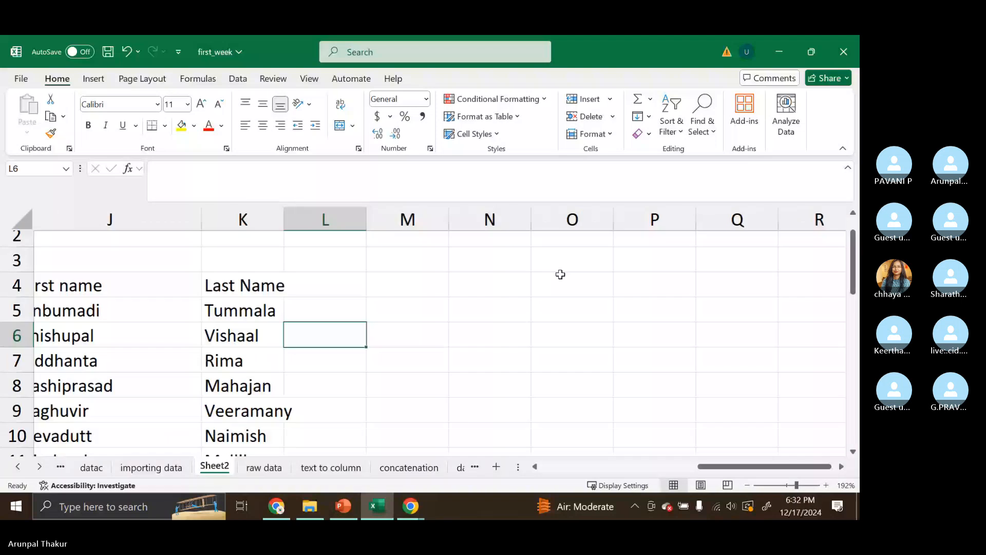
{"action": "scroll", "coordinate": [560, 274], "scroll_direction": "left", "scroll_amount": 3}
{"action": "left_click", "coordinate": [584, 311]}
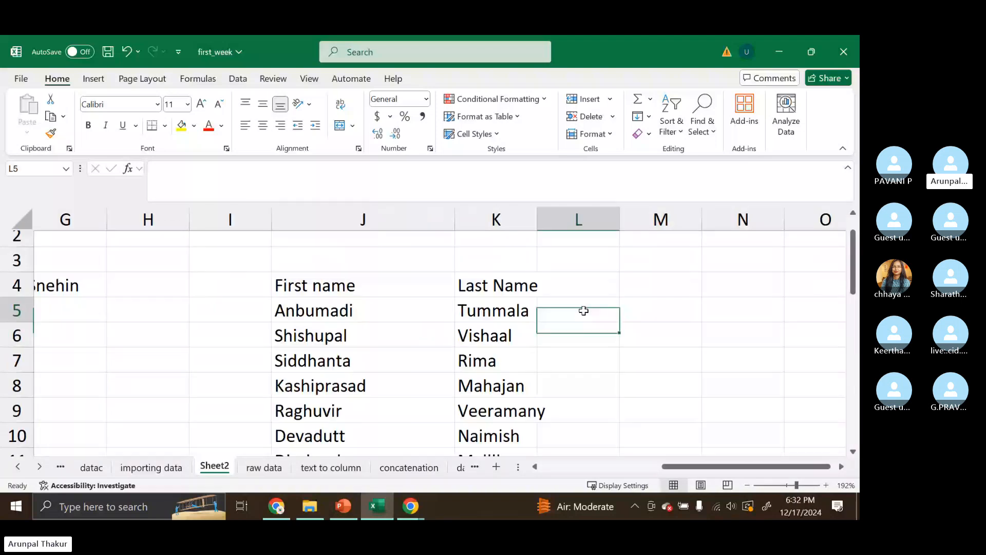
{"action": "type", "text": "="}
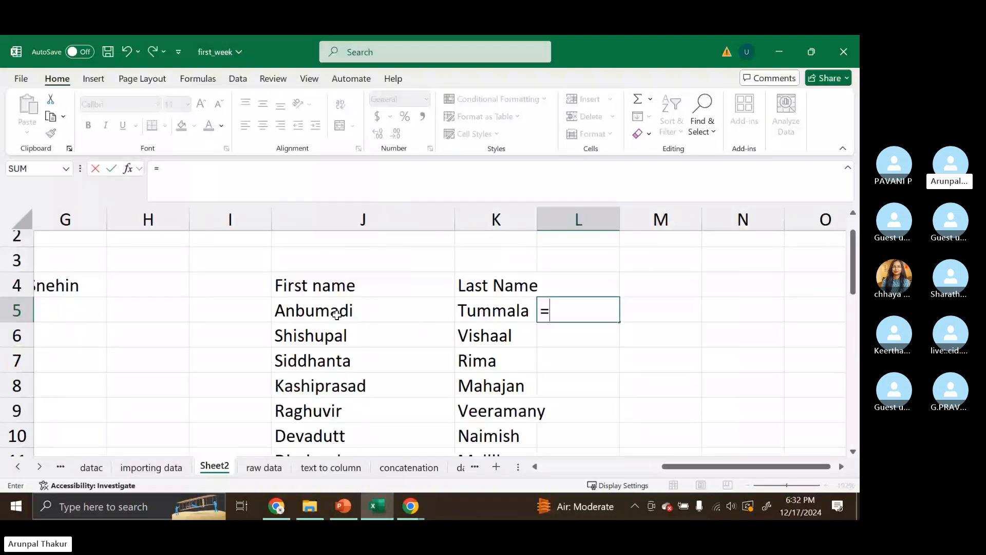
{"action": "left_click", "coordinate": [336, 315]}
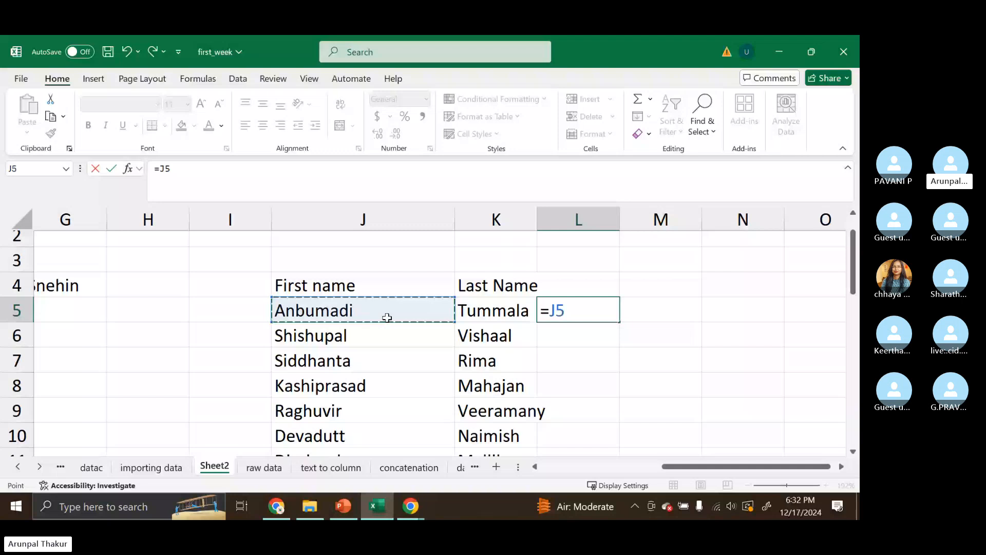
{"action": "type", "text": "+"}
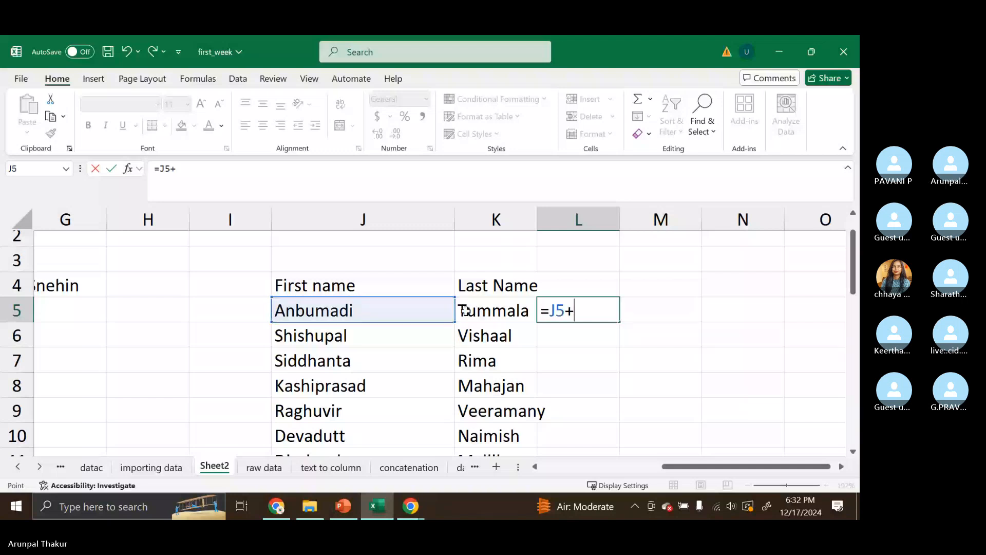
{"action": "left_click", "coordinate": [464, 310]}
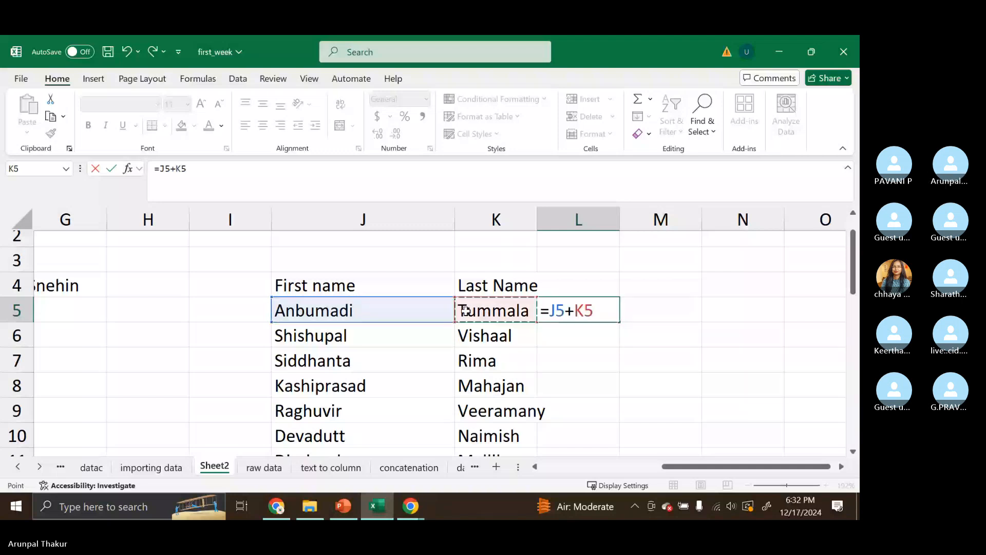
{"action": "key", "text": "Return"}
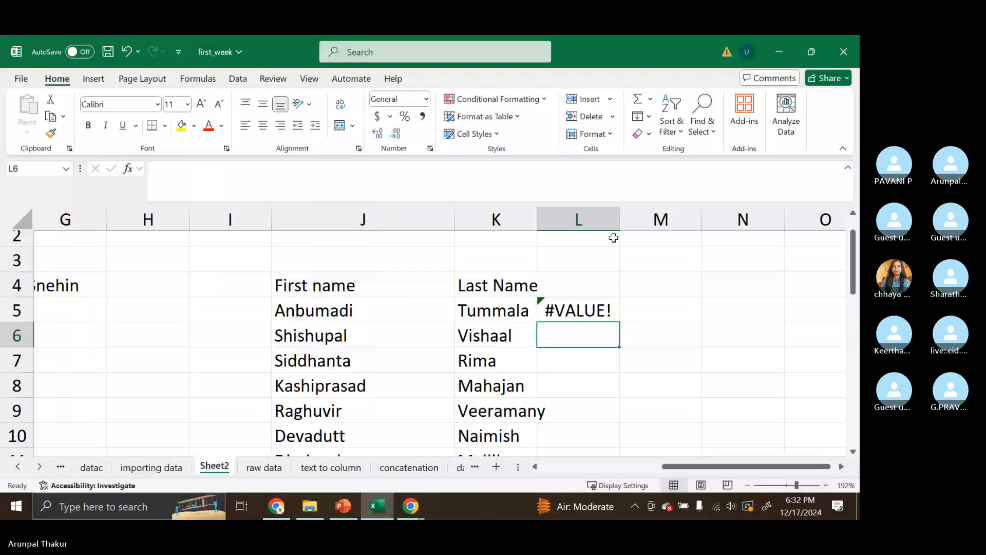
- Widen column L and edit L5's formula to insert a space string, making =J5+" "+K5
{"action": "left_click_drag", "start_coordinate": [620, 222], "coordinate": [677, 225]}
{"action": "left_click", "coordinate": [603, 310]}
{"action": "double_click", "coordinate": [602, 310]}
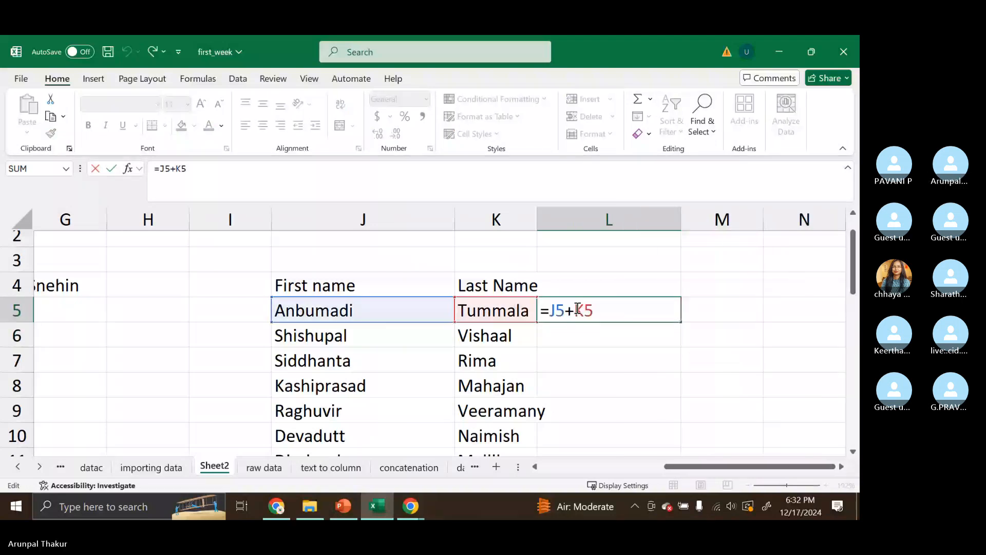
{"action": "left_click", "coordinate": [578, 308]}
{"action": "type", "text": "+\"+"}
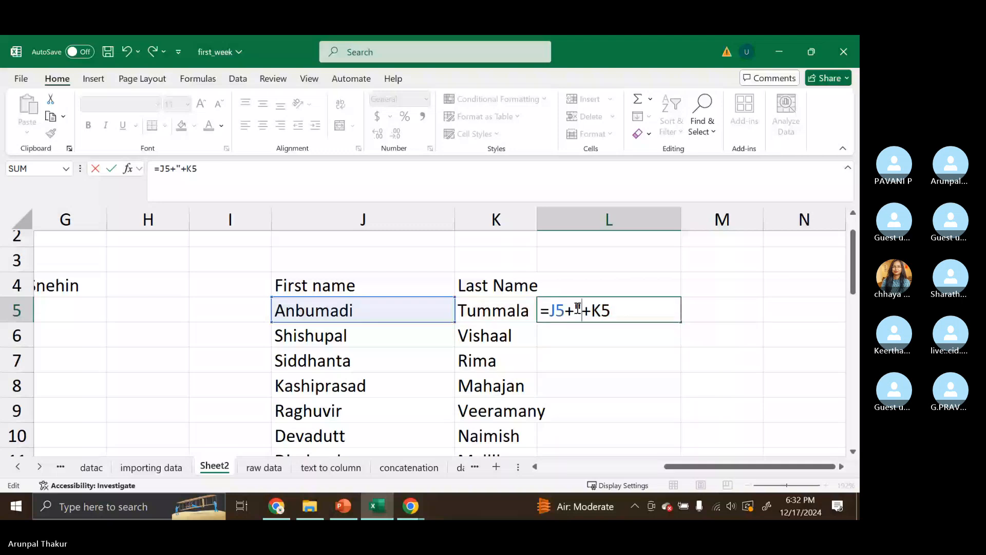
{"action": "type", "text": "\""}
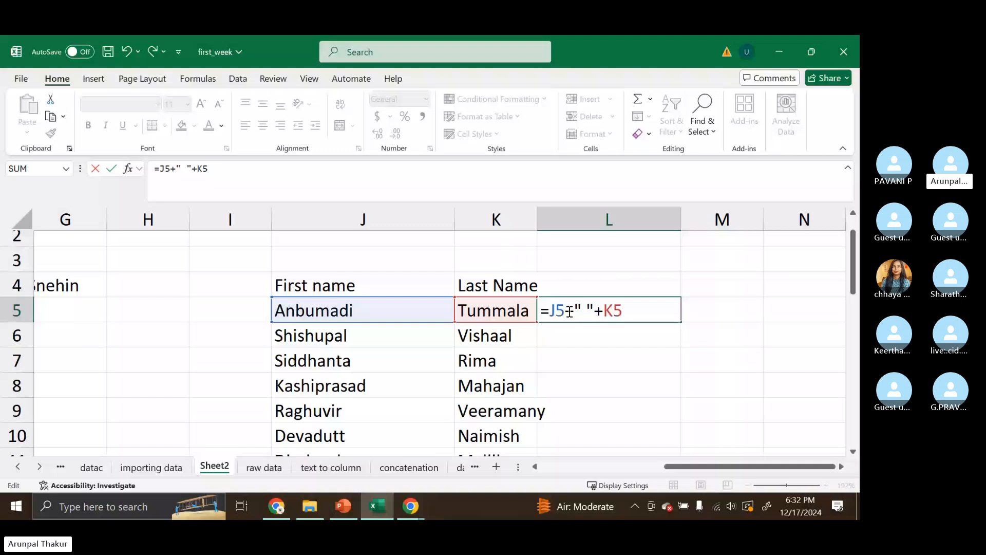
- Check the & operator example on the Concatenation slide, then return to the Excel sheet
{"action": "left_click", "coordinate": [341, 508]}
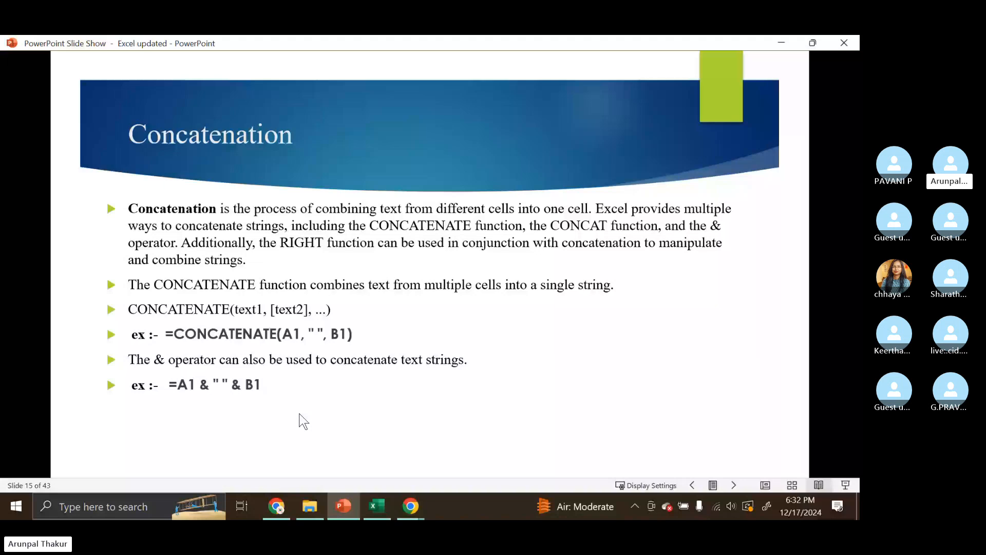
{"action": "mouse_move", "coordinate": [393, 516]}
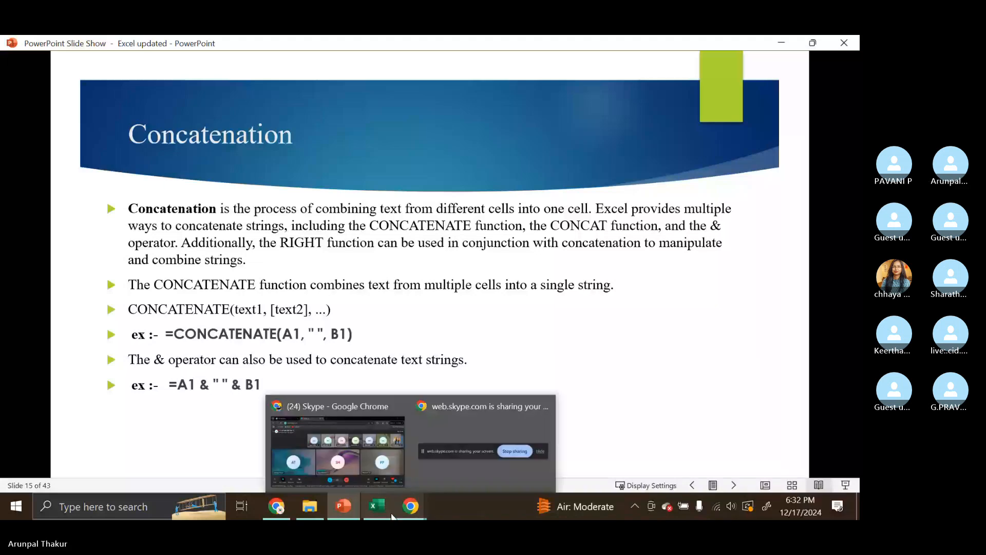
{"action": "left_click", "coordinate": [390, 514]}
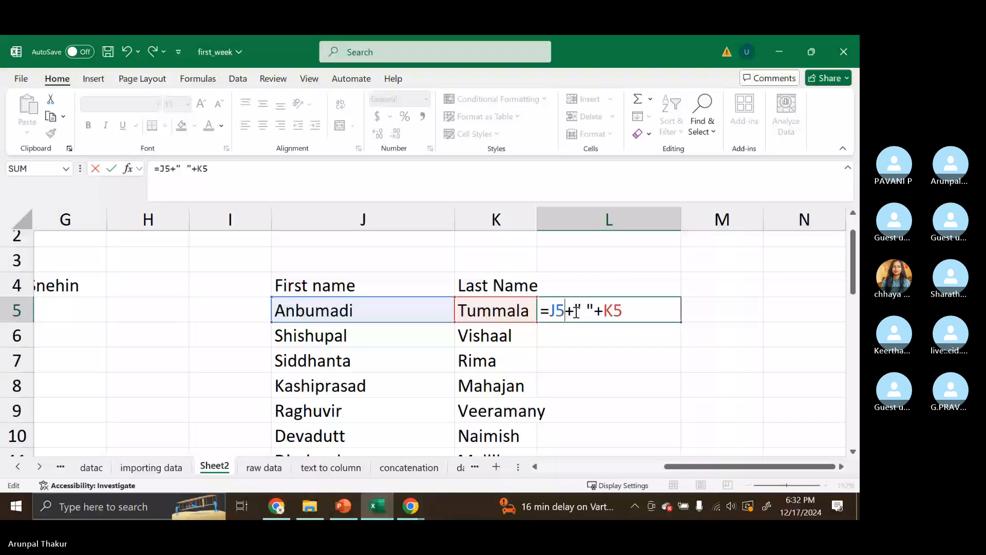
- Replace both plus signs in L5's formula with & to get =J5&" "&K5
{"action": "key", "text": "Delete"}
{"action": "type", "text": "&"}
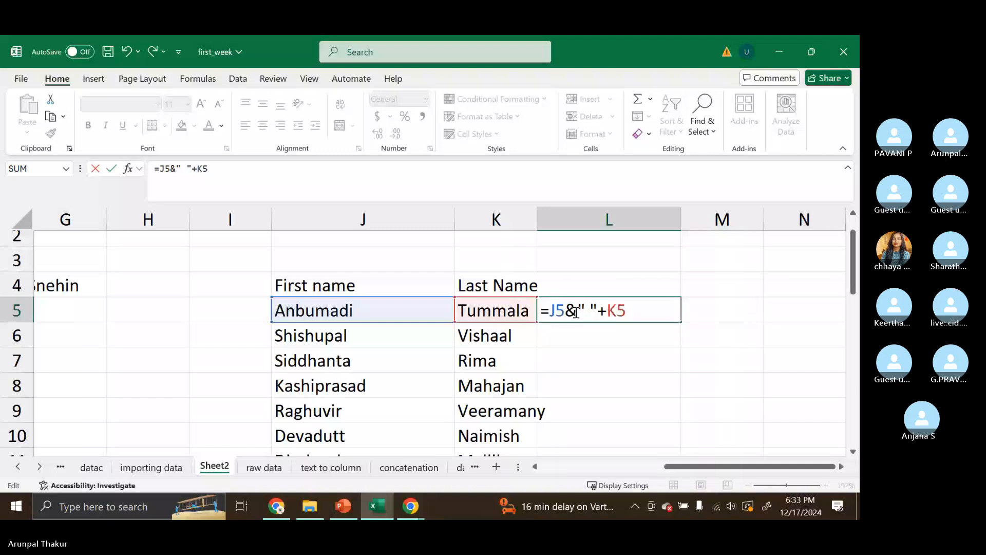
{"action": "left_click", "coordinate": [607, 313]}
{"action": "left_click", "coordinate": [607, 312]}
{"action": "key", "text": "BackSpace"}
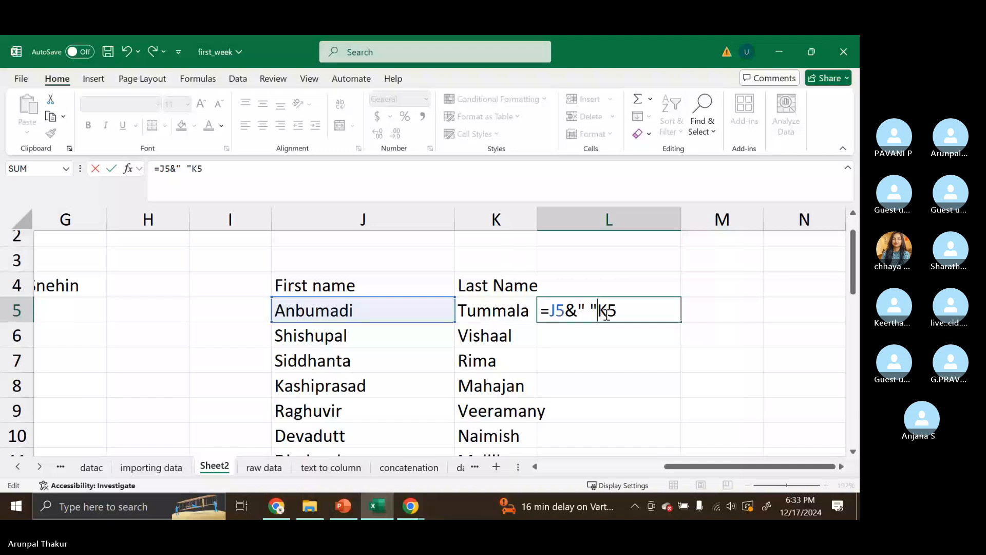
{"action": "type", "text": "&"}
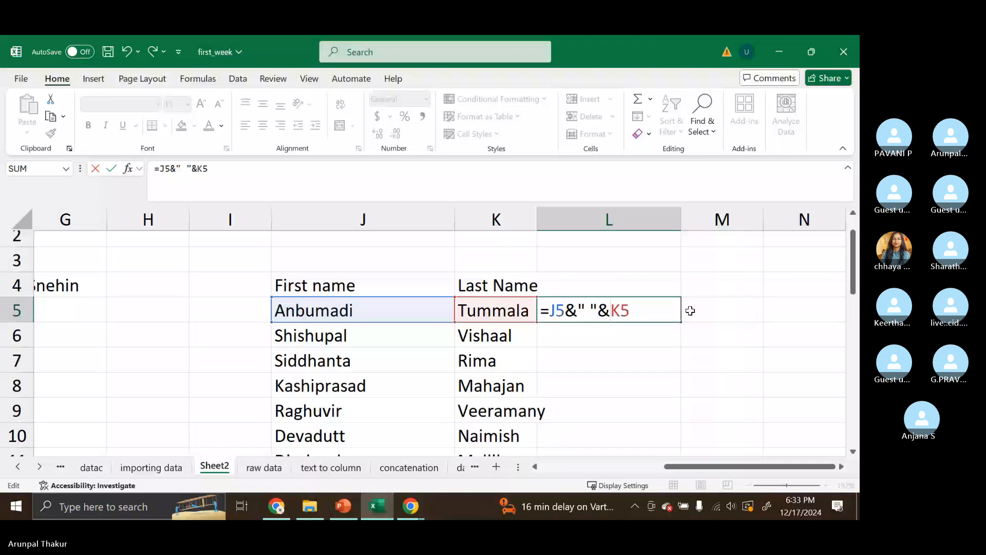
{"action": "key", "text": "Return"}
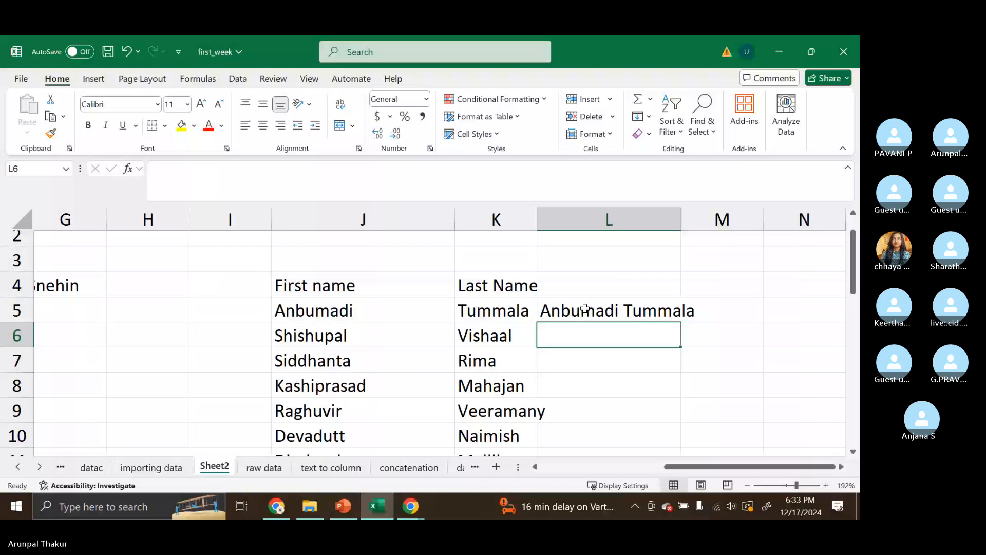
- Autofit column L and enter the header Full Name in L4
{"action": "double_click", "coordinate": [681, 220]}
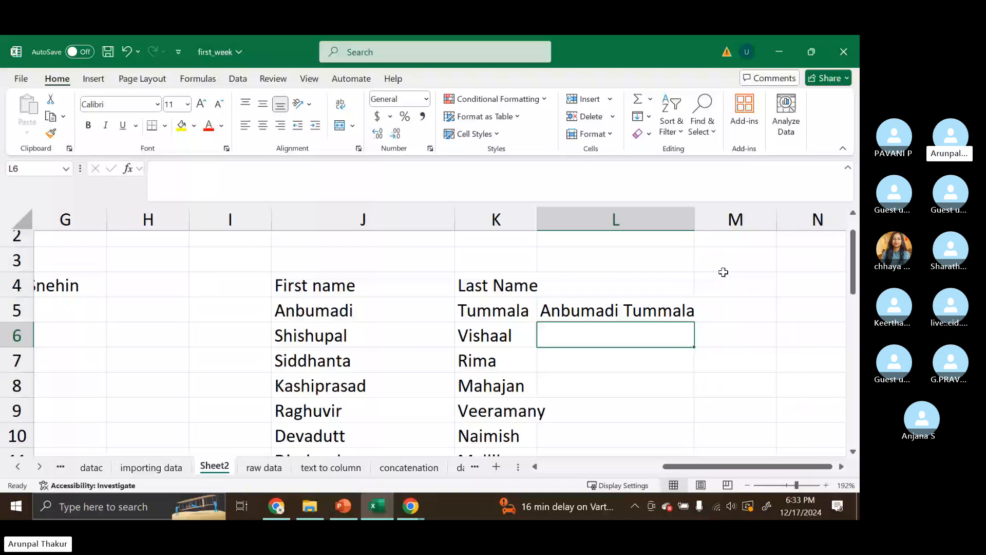
{"action": "left_click", "coordinate": [540, 313]}
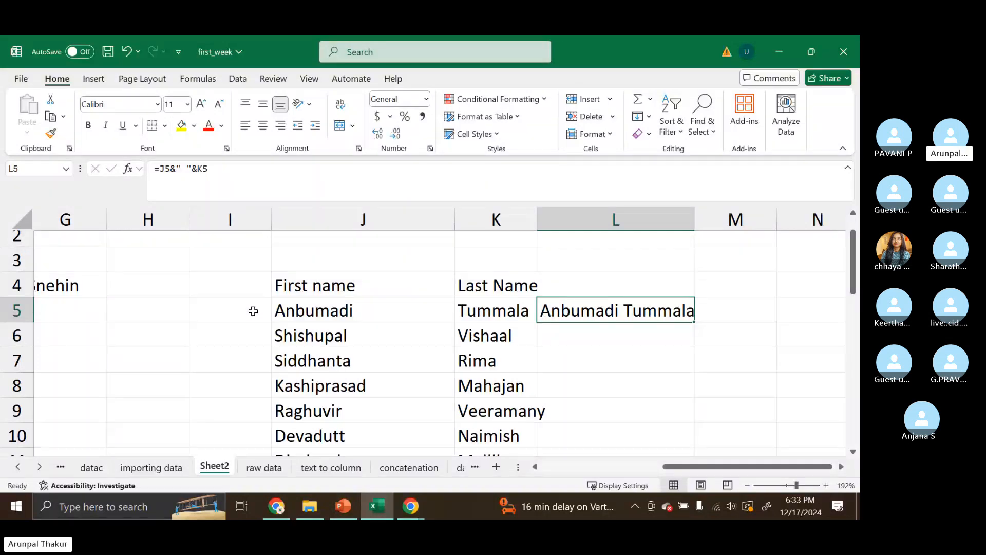
{"action": "left_click", "coordinate": [603, 283]}
{"action": "type", "text": "Full"}
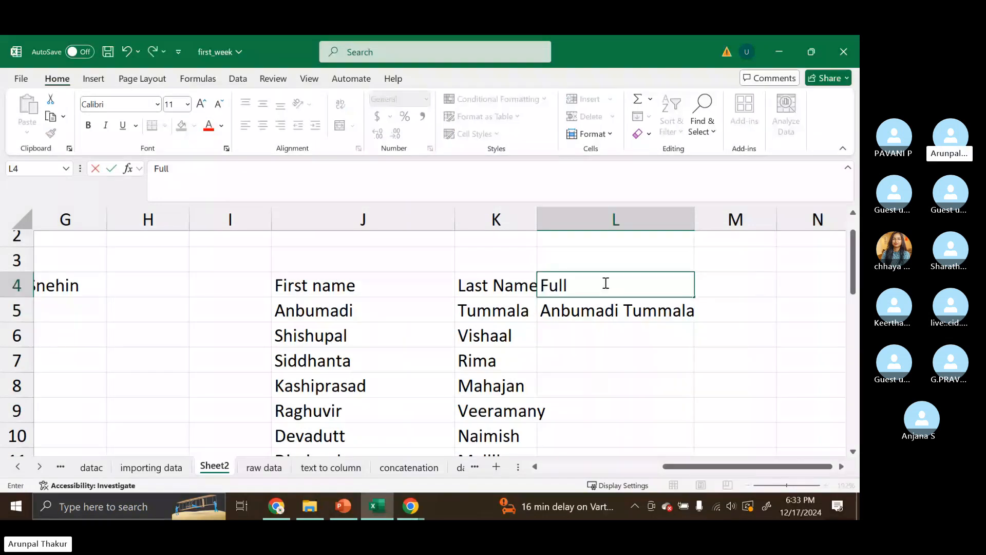
{"action": "type", "text": " Nmae"}
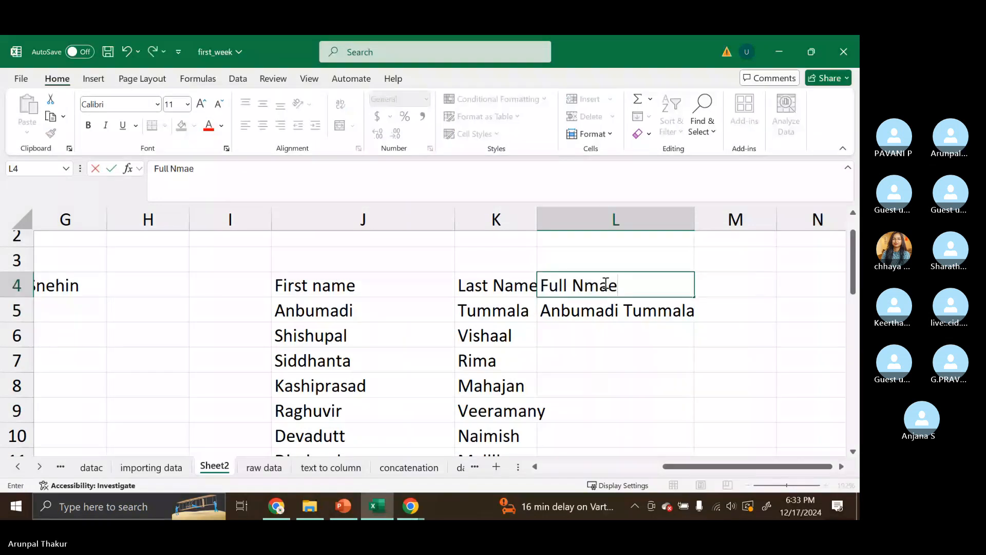
{"action": "key", "text": "BackSpace"}
{"action": "key", "text": "BackSpace"}
{"action": "key", "text": "BackSpace"}
{"action": "type", "text": "ame"}
{"action": "left_click", "coordinate": [618, 316]}
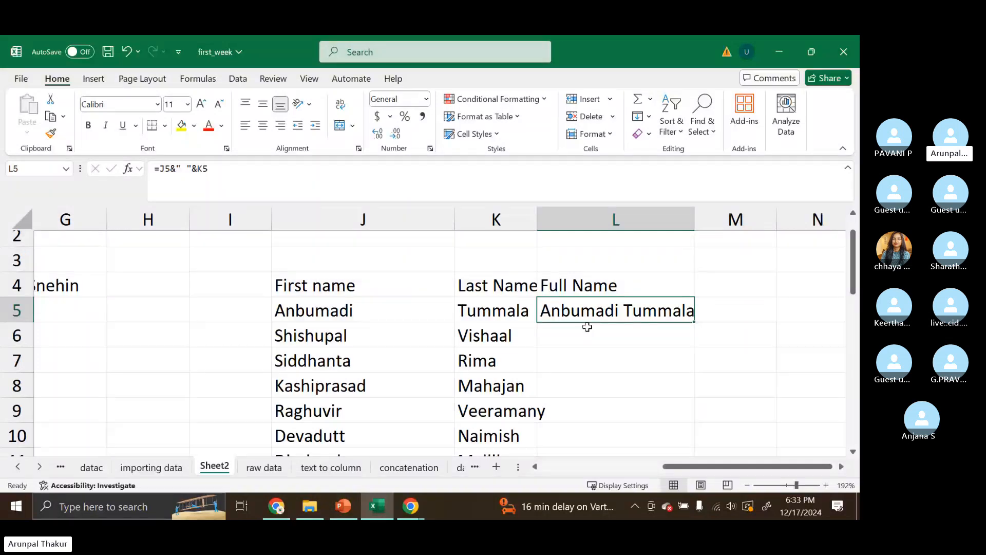
{"action": "left_click_drag", "start_coordinate": [159, 169], "coordinate": [242, 168]}
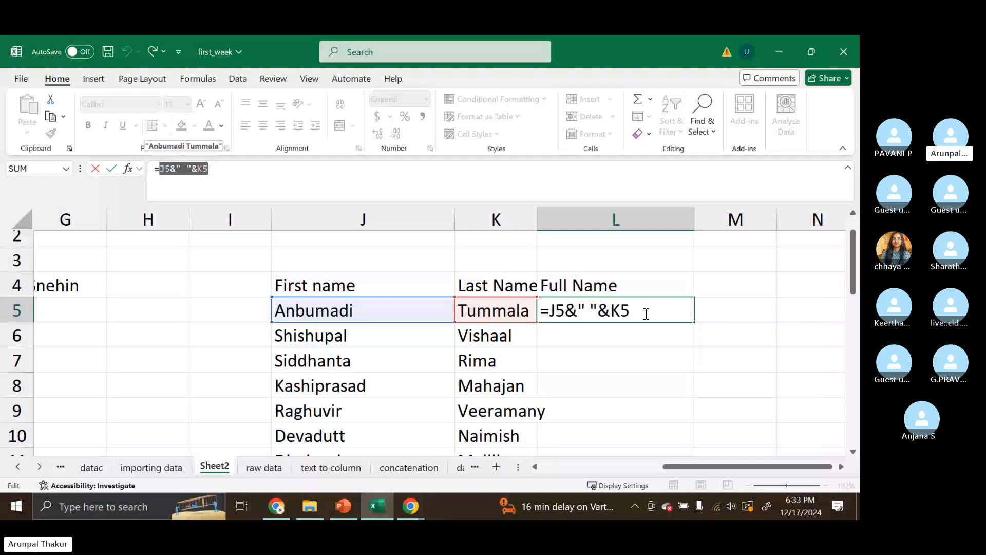
{"action": "left_click", "coordinate": [704, 313]}
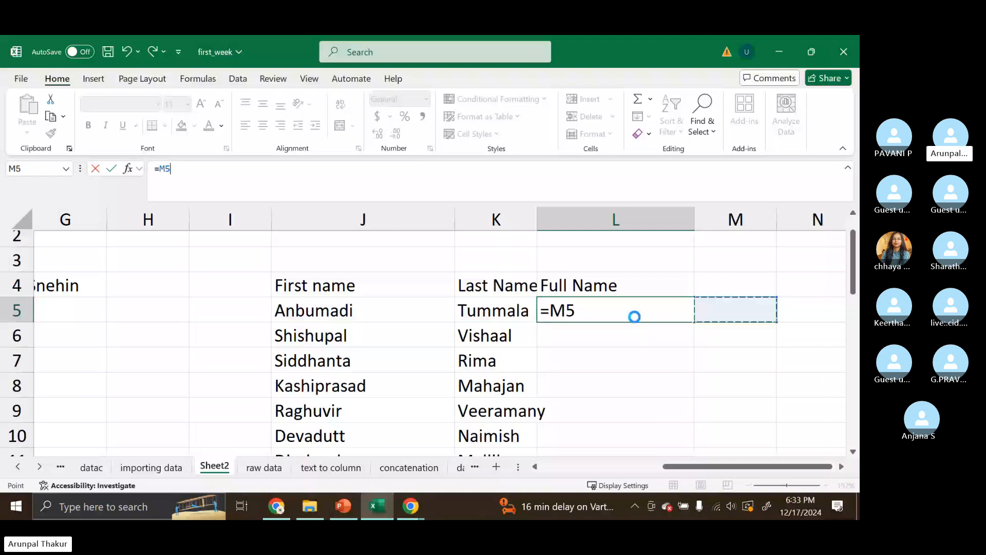
{"action": "key", "text": "Return"}
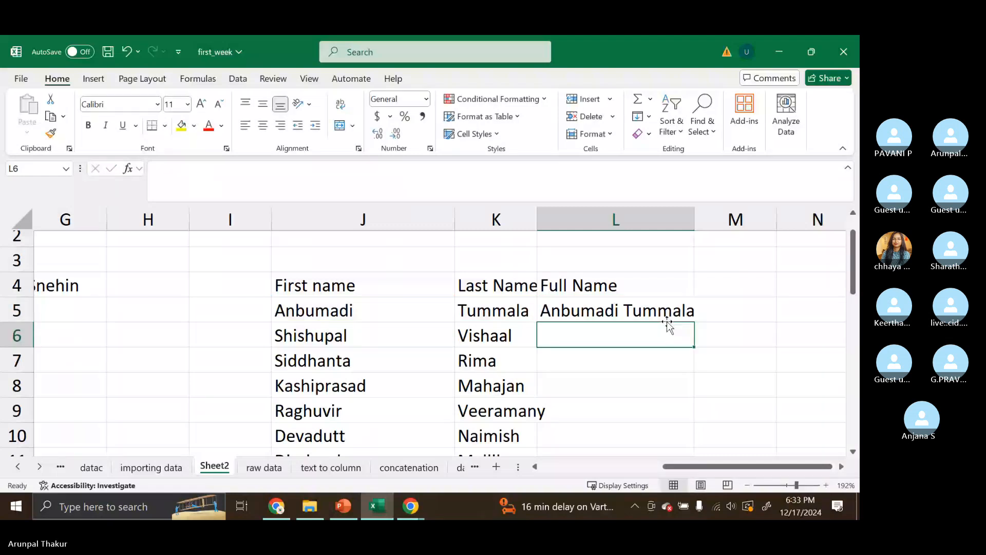
- Fill L5's full-name formula down column L for the remaining rows
{"action": "scroll", "coordinate": [668, 325], "scroll_direction": "up", "scroll_amount": 1}
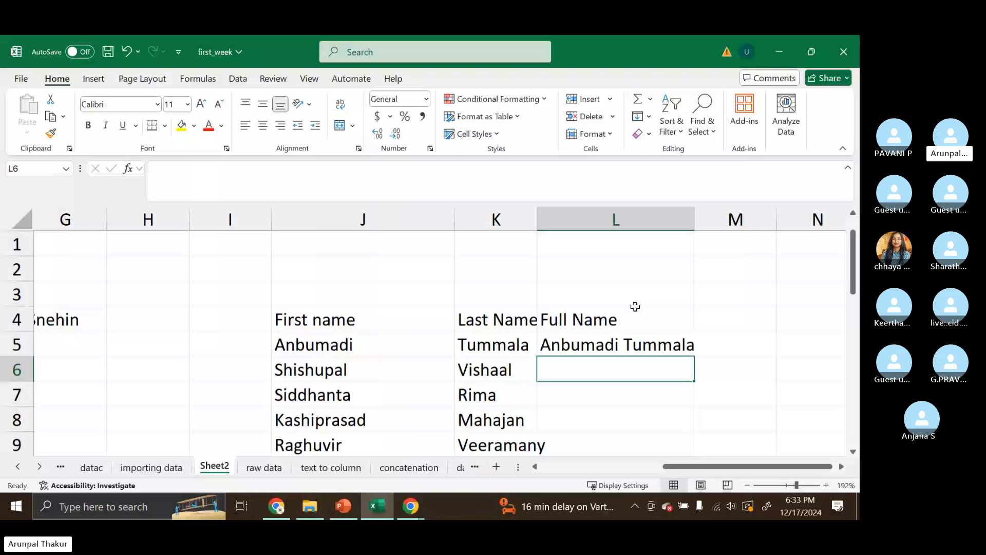
{"action": "key", "text": "Up"}
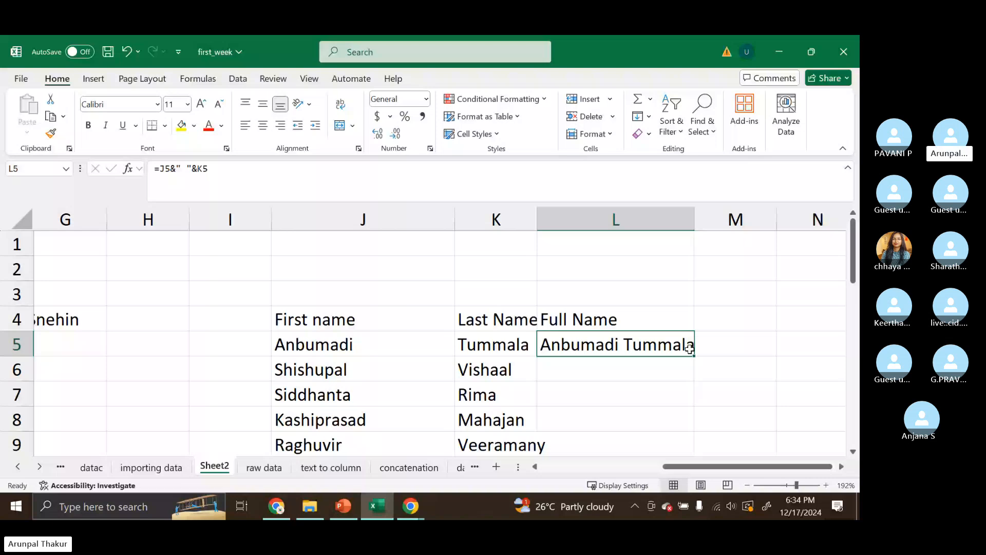
{"action": "left_click_drag", "start_coordinate": [689, 349], "coordinate": [696, 398]}
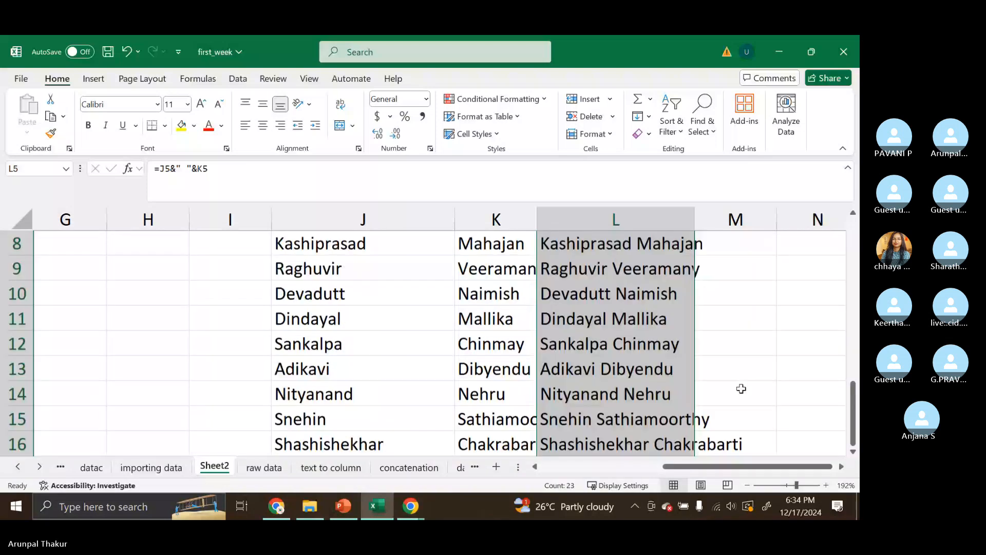
- Widen column L so the full names fit
{"action": "scroll", "coordinate": [741, 389], "scroll_direction": "up", "scroll_amount": 3}
{"action": "left_click_drag", "start_coordinate": [694, 226], "coordinate": [735, 229]}
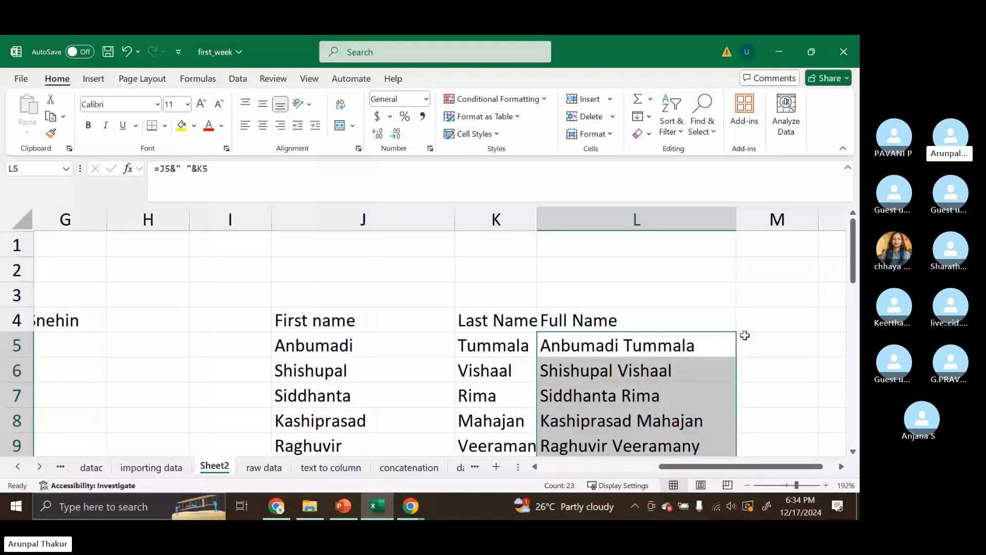
{"action": "scroll", "coordinate": [743, 332], "scroll_direction": "down", "scroll_amount": 1}
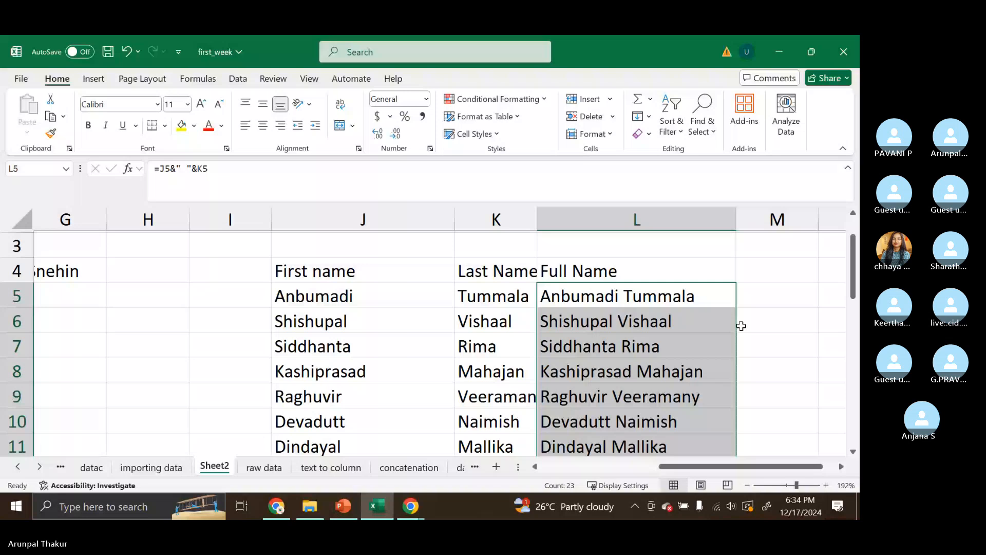
- Review L5's formula and the CONCATENATE example on the Concatenation slide, then return to the sheet
{"action": "key", "text": "Right"}
{"action": "double_click", "coordinate": [638, 292]}
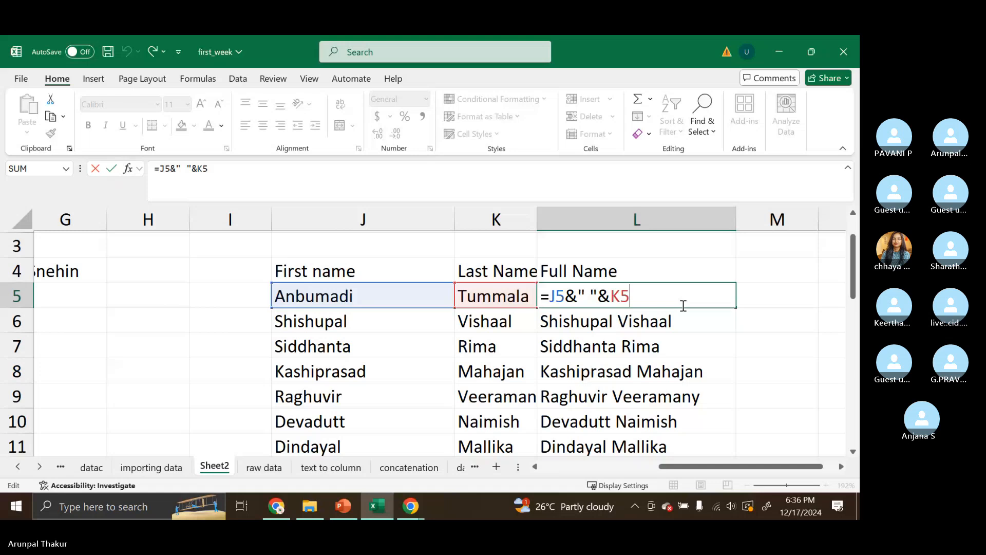
{"action": "key", "text": "Return"}
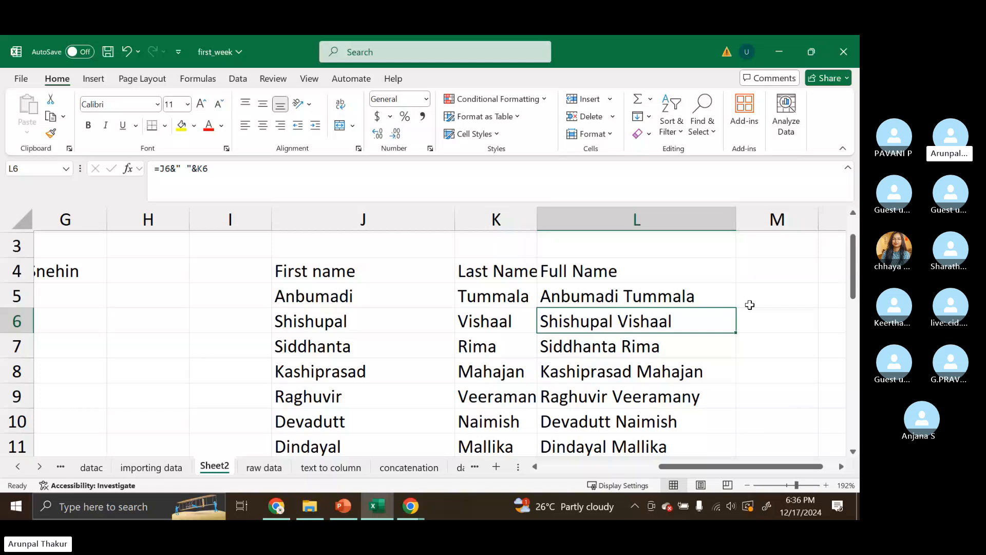
{"action": "left_click", "coordinate": [578, 298]}
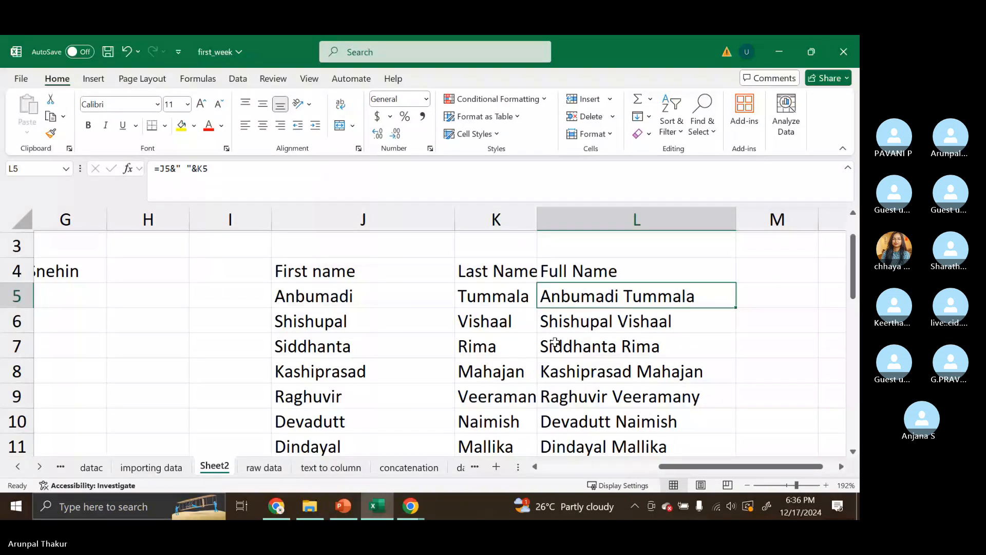
{"action": "left_click", "coordinate": [340, 511]}
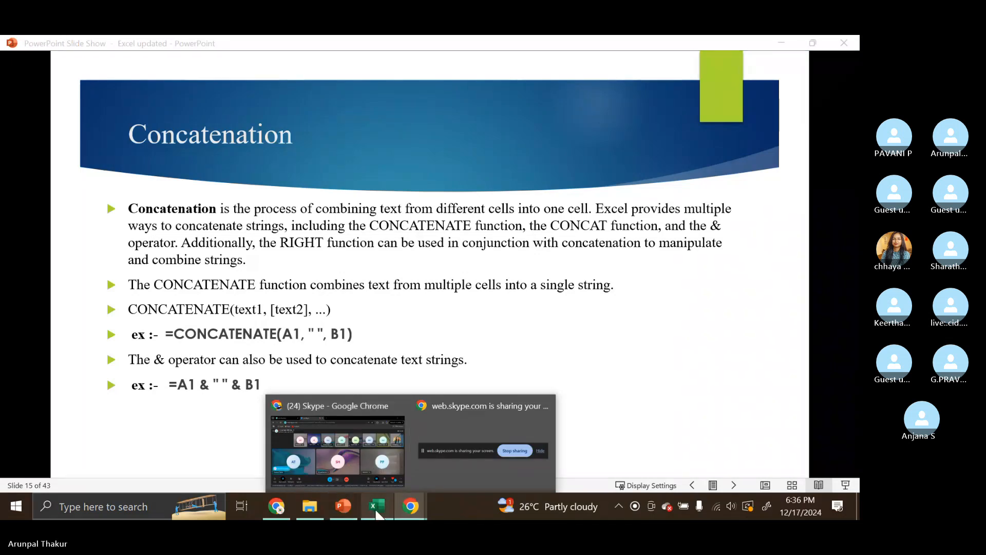
{"action": "left_click", "coordinate": [378, 512]}
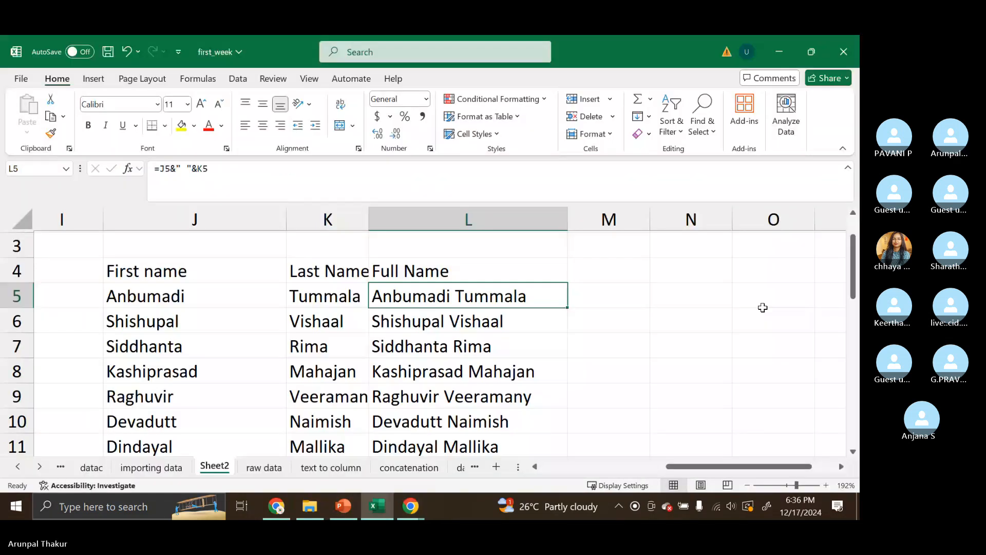
- Enter =CONCATENATE(J5," ",K5) in M5 to join first and last name with a space
{"action": "scroll", "coordinate": [763, 307], "scroll_direction": "down", "scroll_amount": 5}
{"action": "left_click", "coordinate": [651, 286]}
{"action": "type", "text": "="}
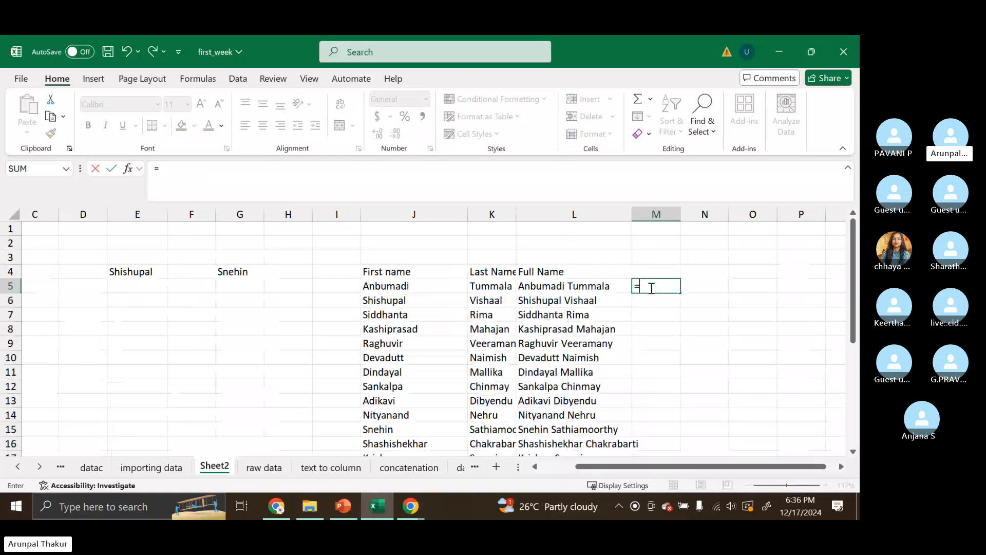
{"action": "type", "text": "con"}
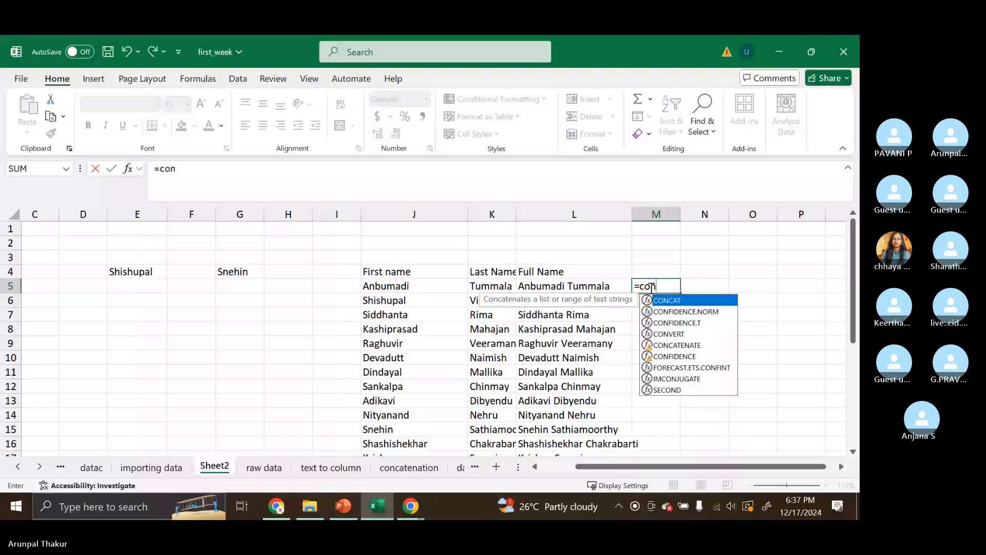
{"action": "key", "text": "Down"}
{"action": "key", "text": "Down"}
{"action": "key", "text": "Down"}
{"action": "key", "text": "Down"}
{"action": "key", "text": "Tab"}
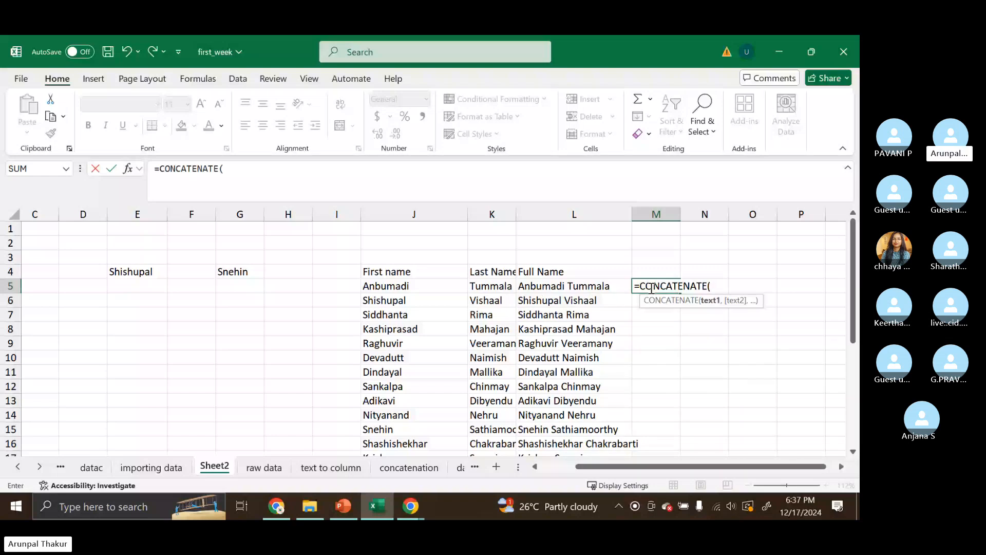
{"action": "left_click", "coordinate": [409, 287]}
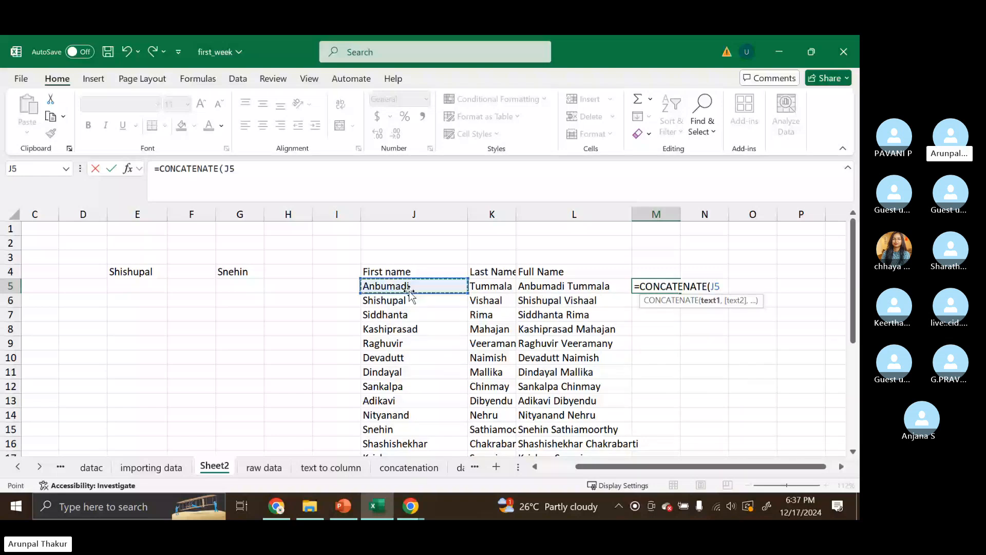
{"action": "type", "text": ","}
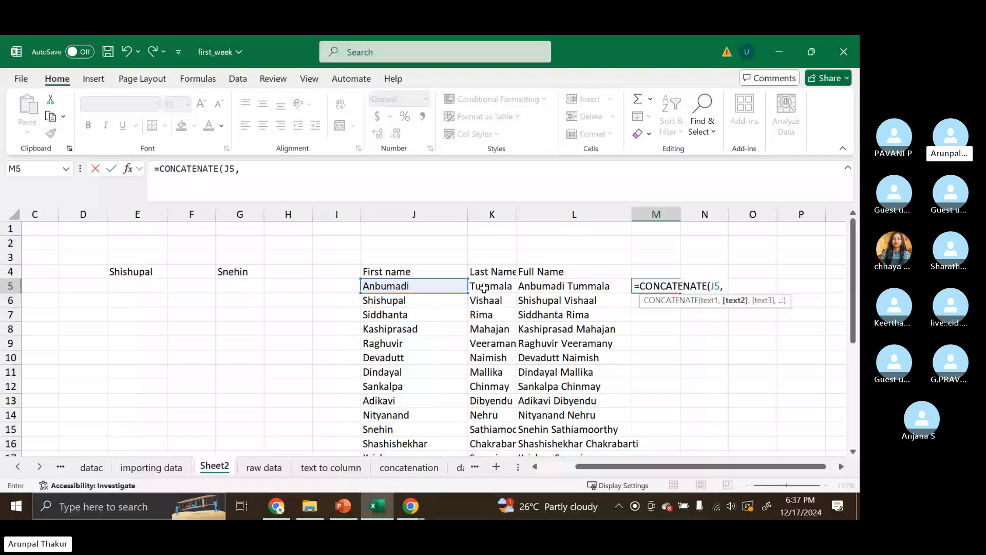
{"action": "type", "text": "\" \""}
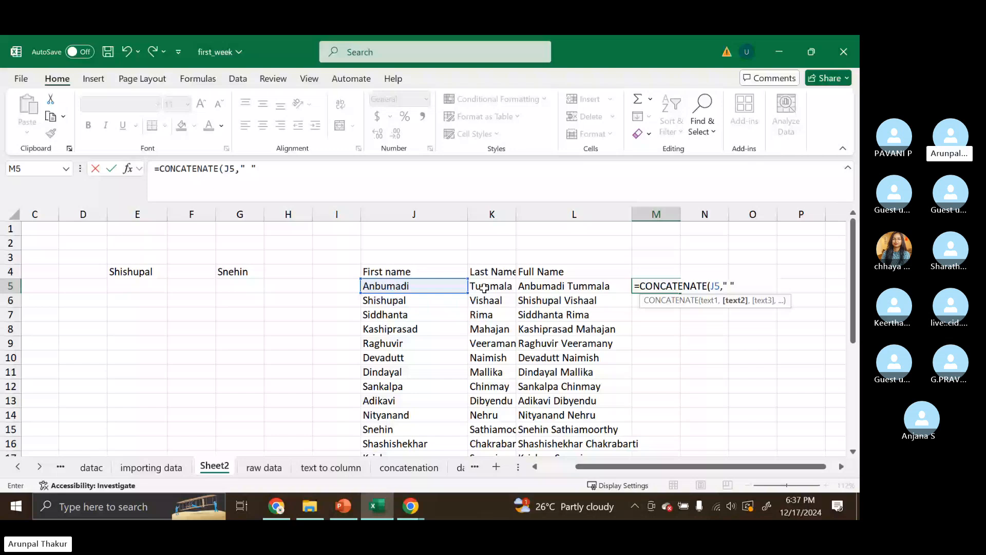
{"action": "type", "text": ","}
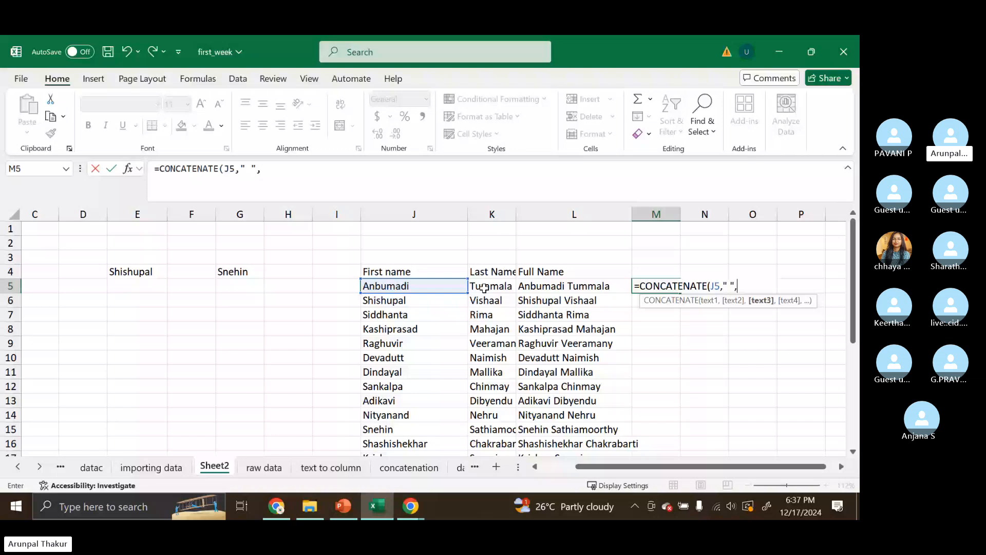
{"action": "left_click", "coordinate": [484, 288]}
{"action": "type", "text": ")"}
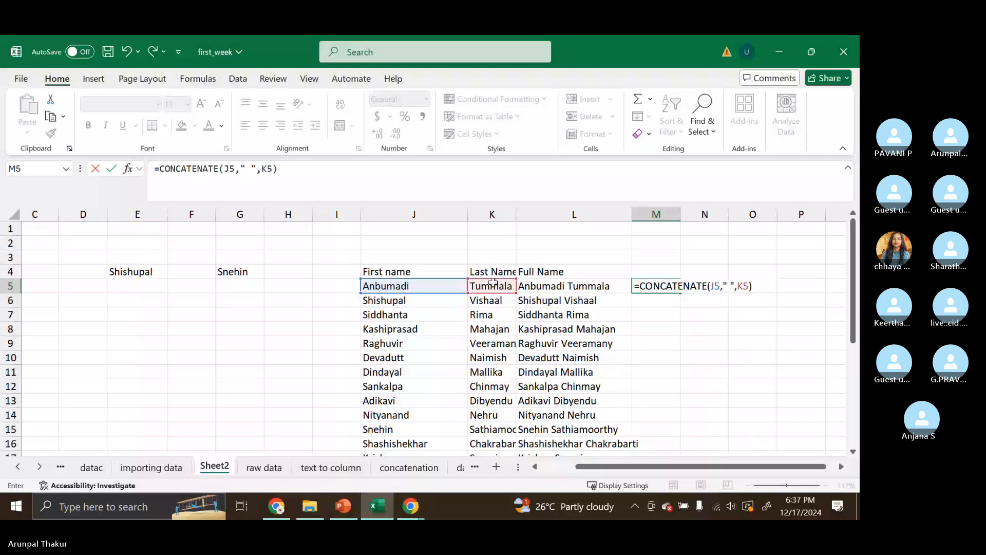
{"action": "key", "text": "Return"}
{"action": "left_click", "coordinate": [673, 286]}
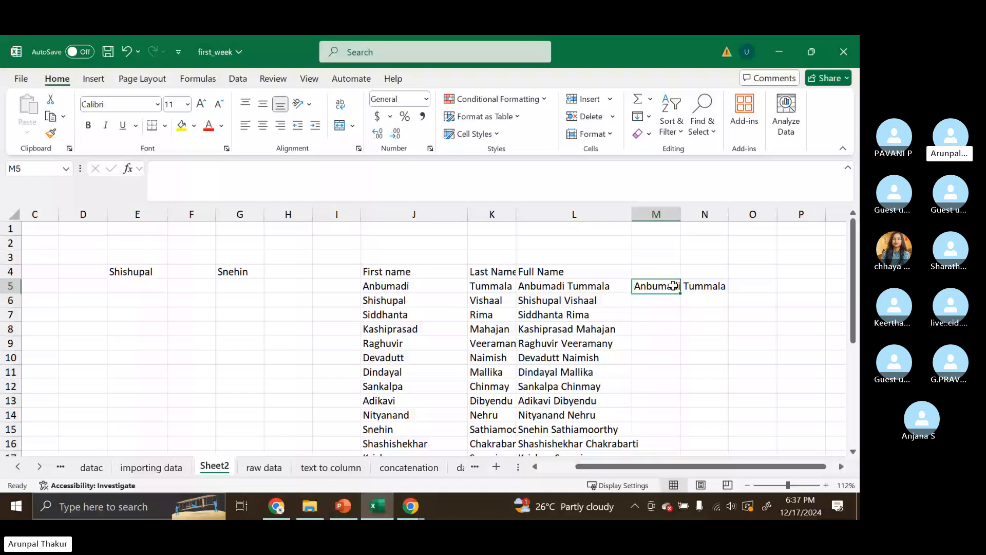
{"action": "double_click", "coordinate": [680, 292]}
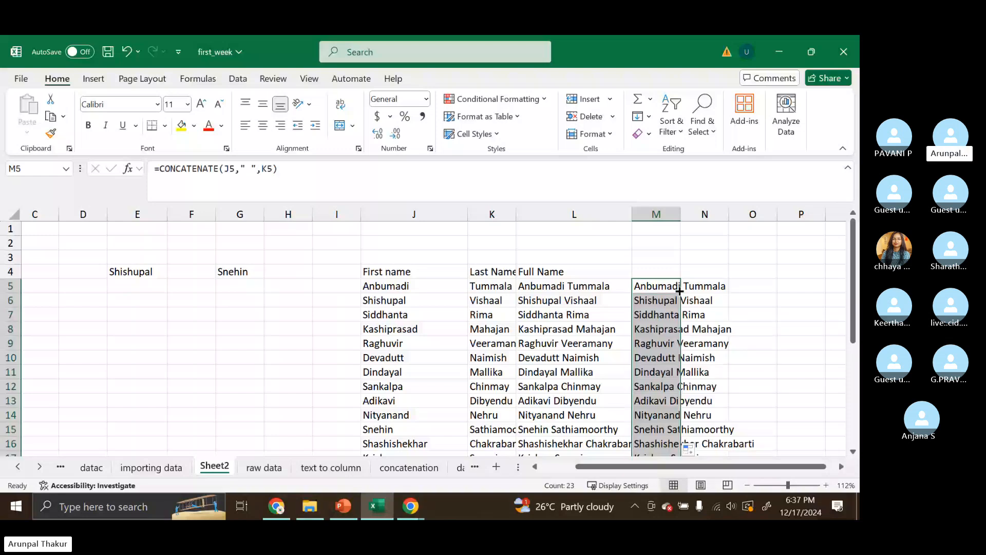
{"action": "key", "text": "ctrl+z"}
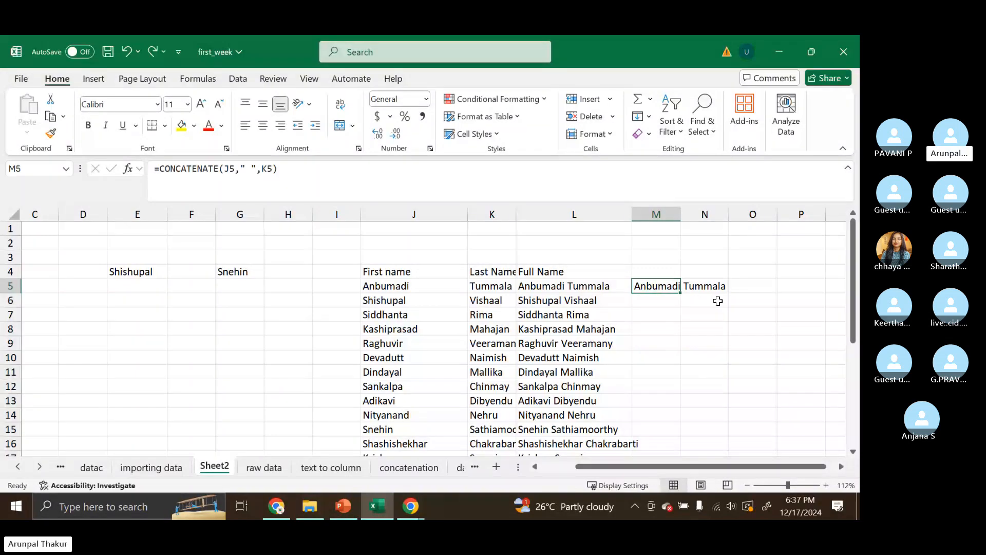
- Widen column M and fill M5's CONCATENATE formula down for all names
{"action": "left_click_drag", "start_coordinate": [681, 214], "coordinate": [750, 221]}
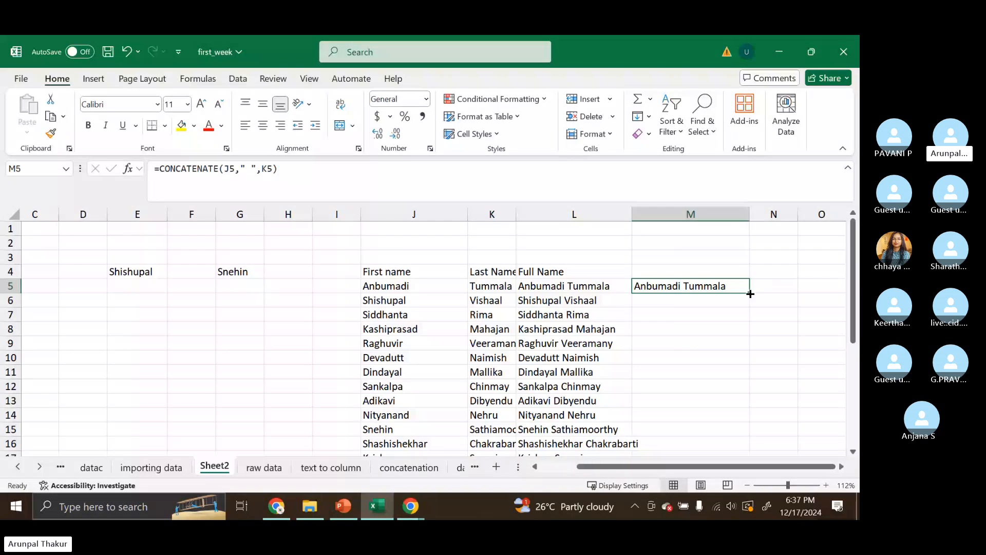
{"action": "left_click_drag", "start_coordinate": [750, 294], "coordinate": [750, 293]}
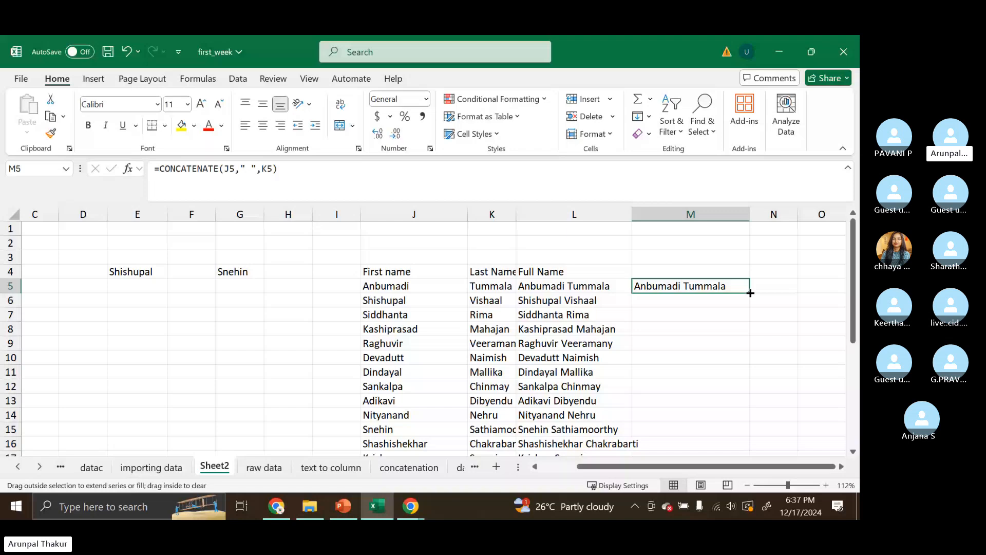
{"action": "double_click", "coordinate": [750, 292]}
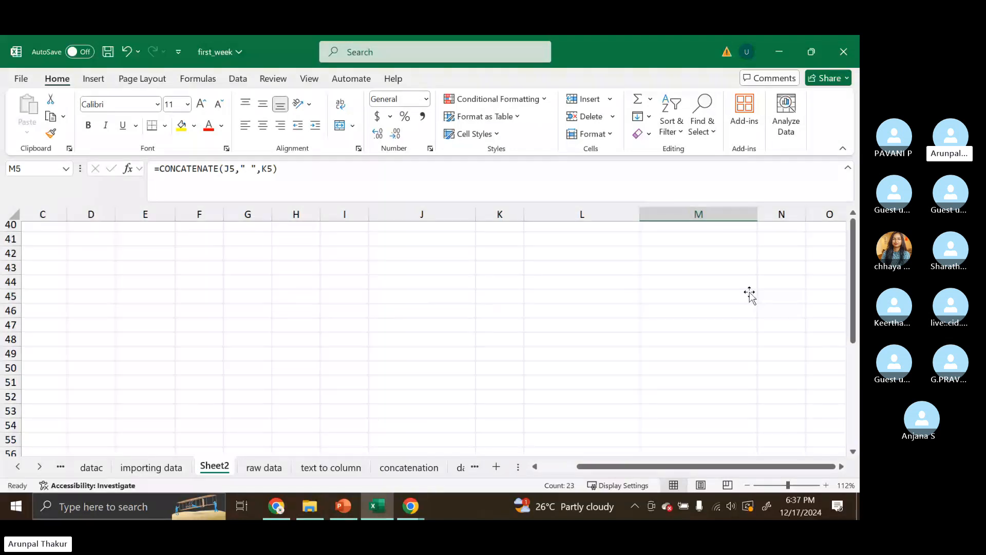
{"action": "scroll", "coordinate": [749, 293], "scroll_direction": "up", "scroll_amount": 8}
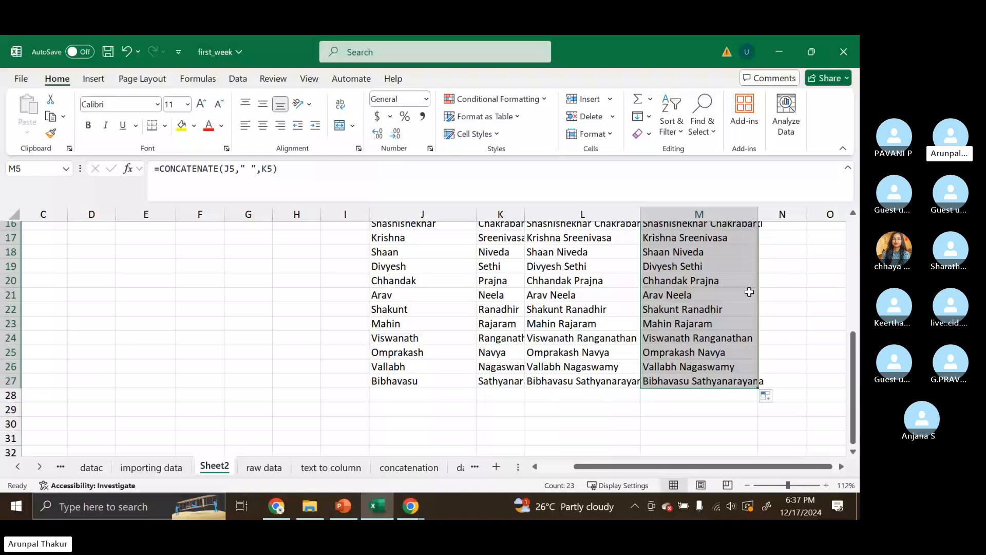
{"action": "scroll", "coordinate": [749, 292], "scroll_direction": "up", "scroll_amount": 5}
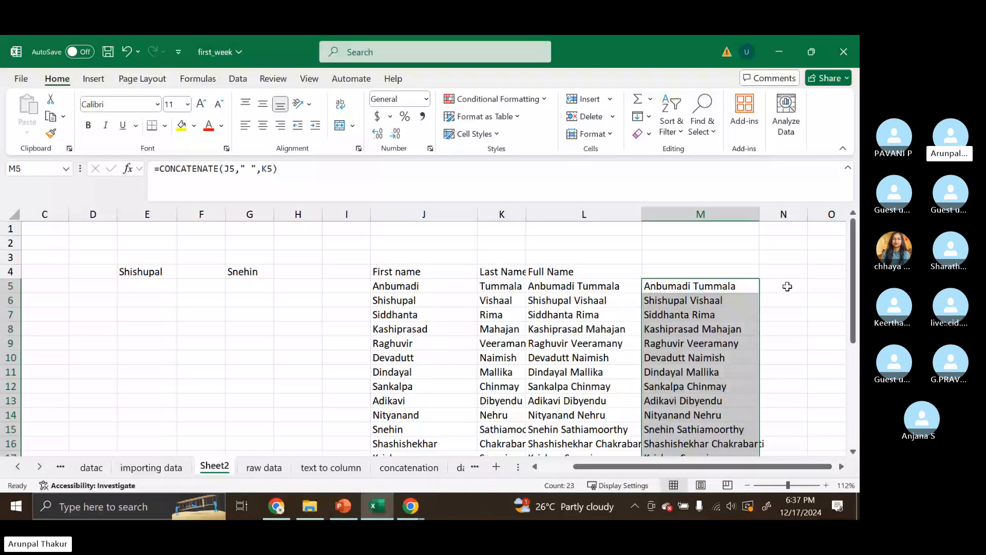
{"action": "key", "text": "ctrl+z"}
{"action": "left_click_drag", "start_coordinate": [759, 293], "coordinate": [742, 487]}
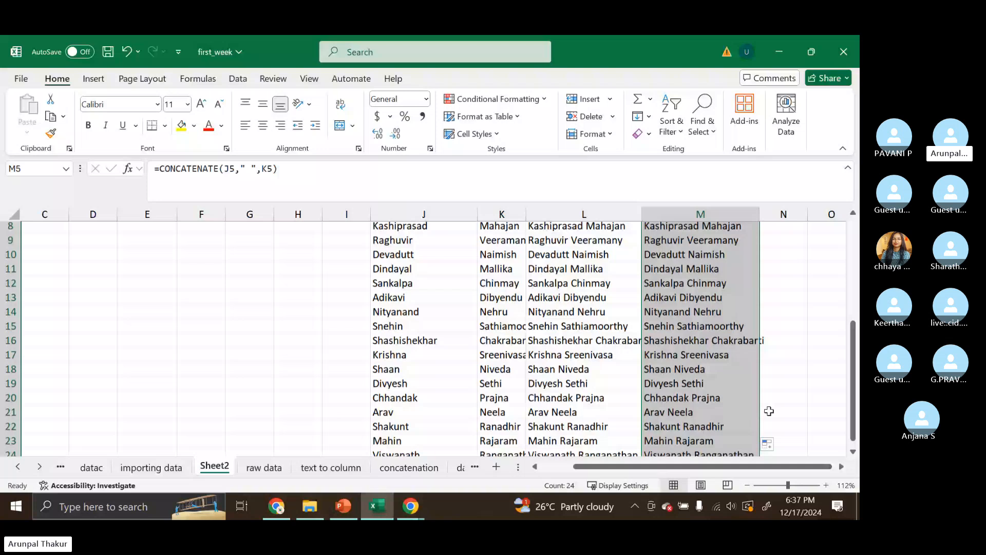
- Undo the fill of column M and fill M5's CONCATENATE formula down the name rows again
{"action": "key", "text": "ctrl+z"}
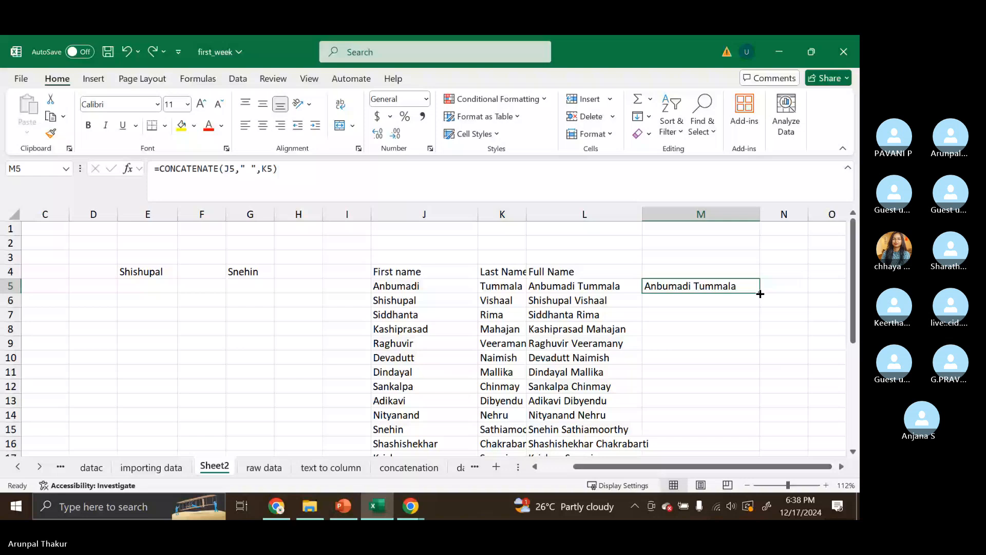
{"action": "double_click", "coordinate": [760, 293]}
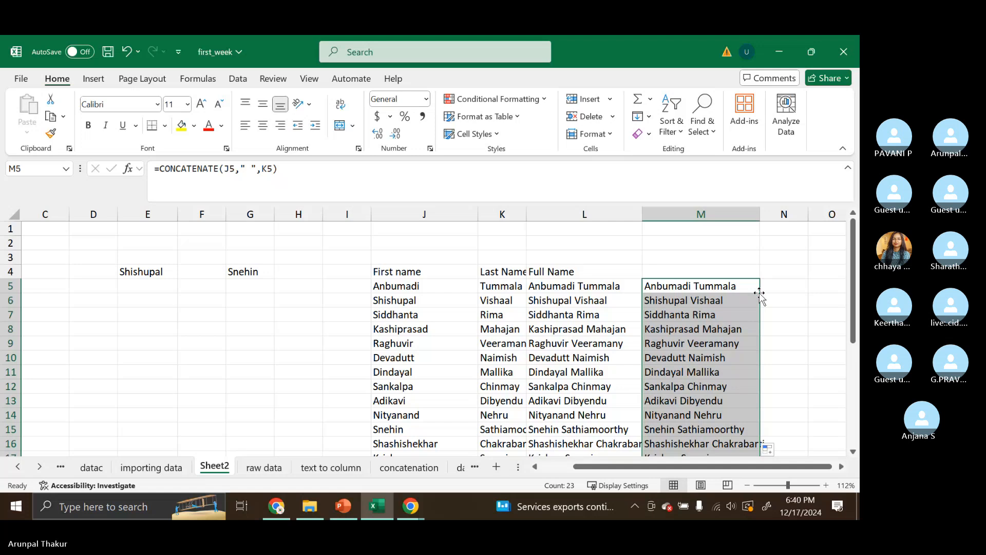
- Review the RIGHT function slide in the presentation, then return to the sheet
{"action": "left_click", "coordinate": [342, 511]}
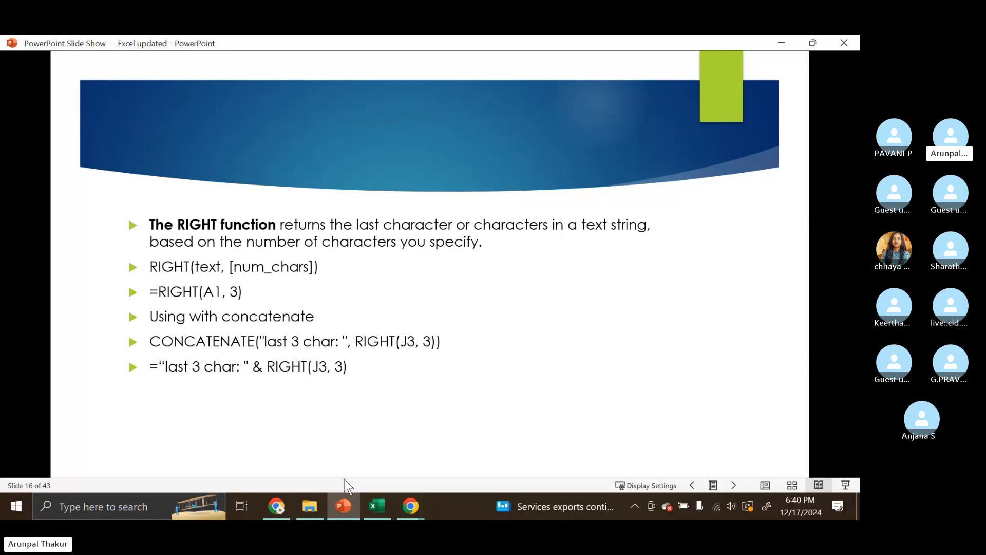
{"action": "key", "text": "Left"}
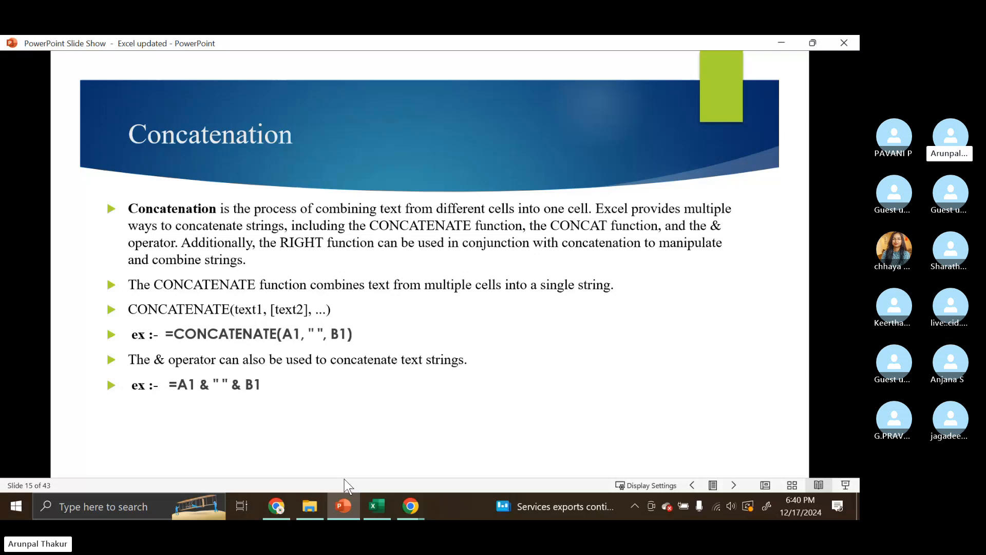
{"action": "key", "text": "Right"}
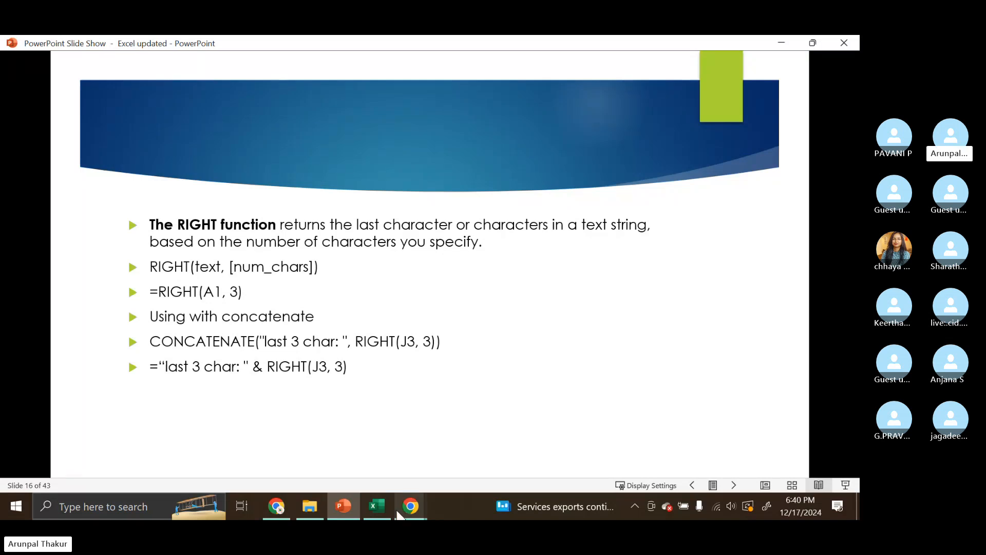
{"action": "mouse_move", "coordinate": [378, 506]}
{"action": "left_click", "coordinate": [381, 465]}
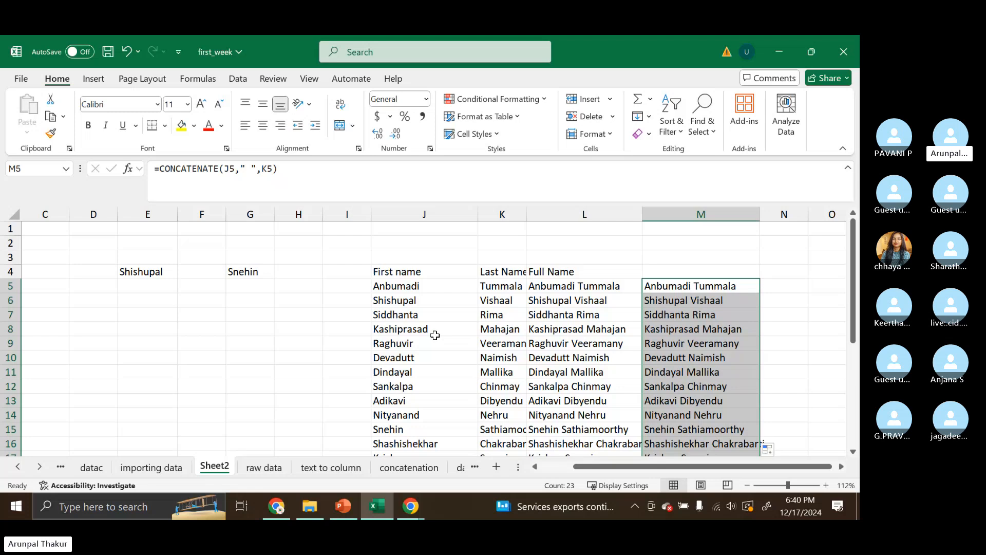
- Enter =RIGHT(J5,3) in H5 to extract the last three characters of the first name
{"action": "left_click", "coordinate": [300, 293]}
{"action": "type", "text": "=rig"}
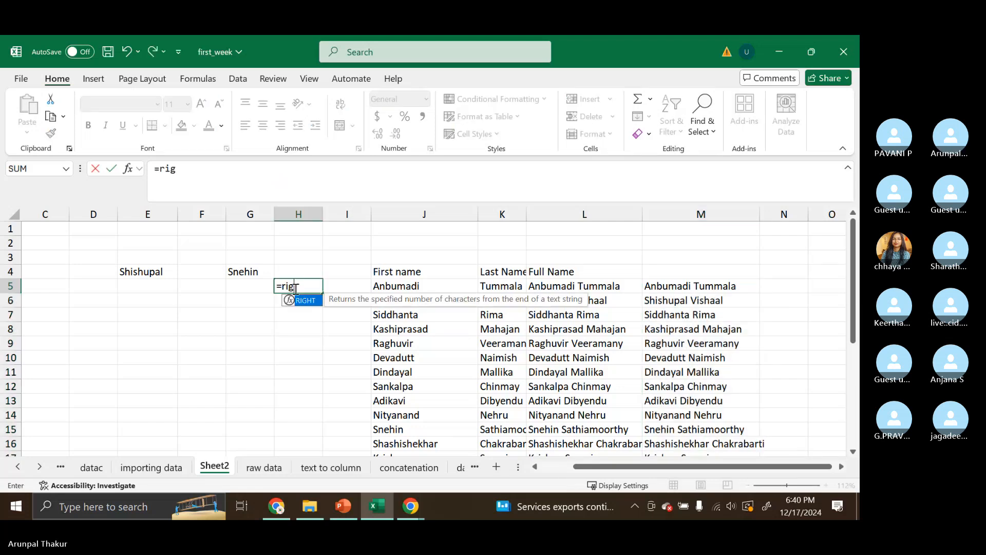
{"action": "key", "text": "Tab"}
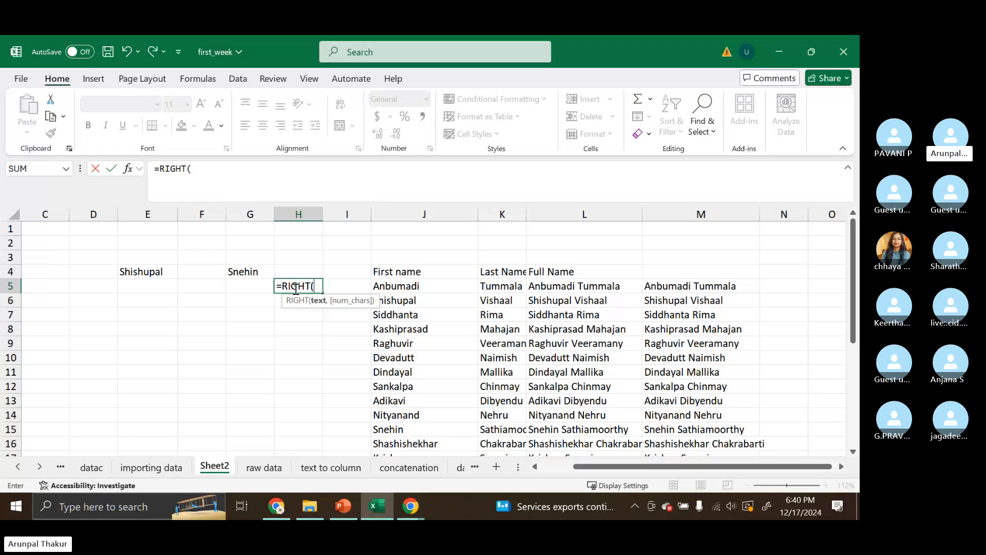
{"action": "key", "text": "BackSpace"}
{"action": "key", "text": "BackSpace"}
{"action": "key", "text": "BackSpace"}
{"action": "key", "text": "BackSpace"}
{"action": "key", "text": "BackSpace"}
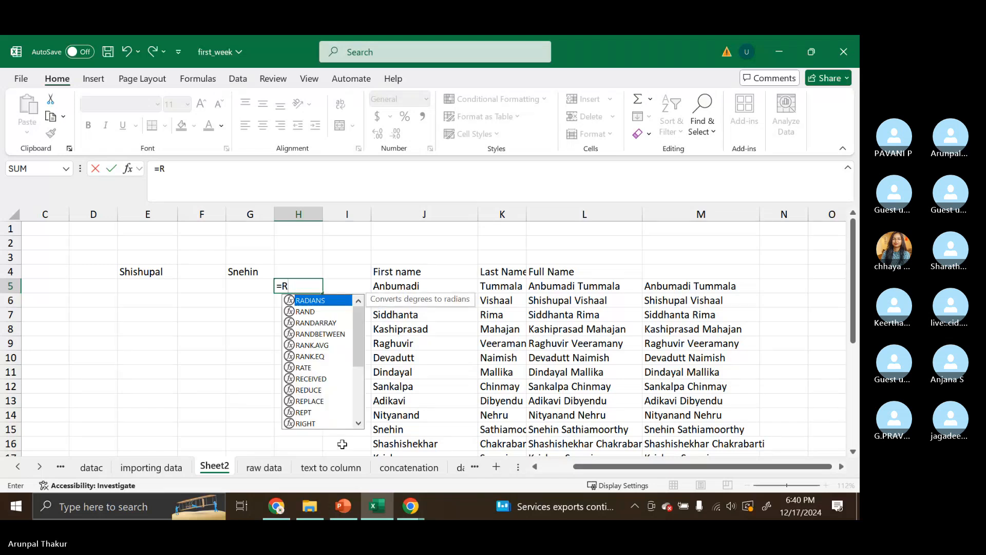
{"action": "type", "text": "i"}
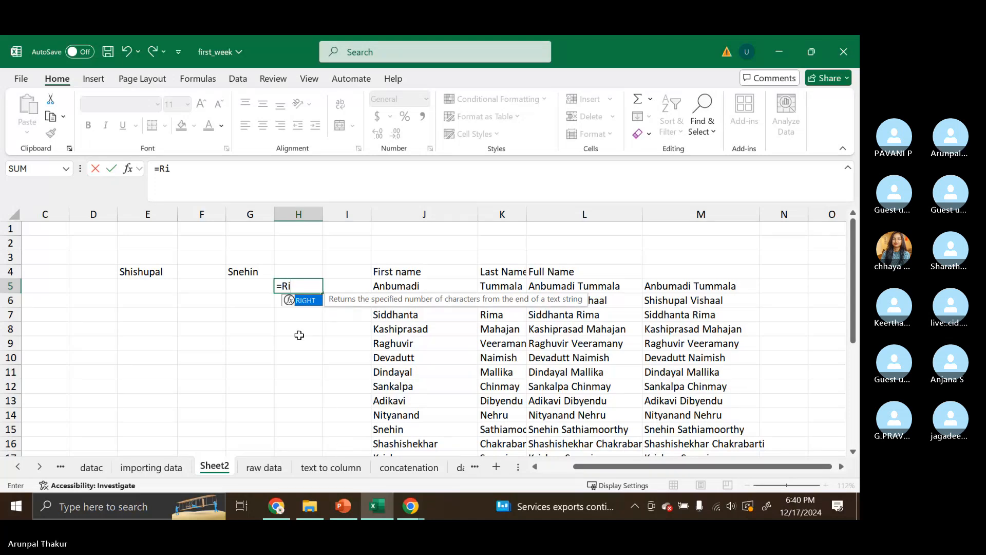
{"action": "key", "text": "Tab"}
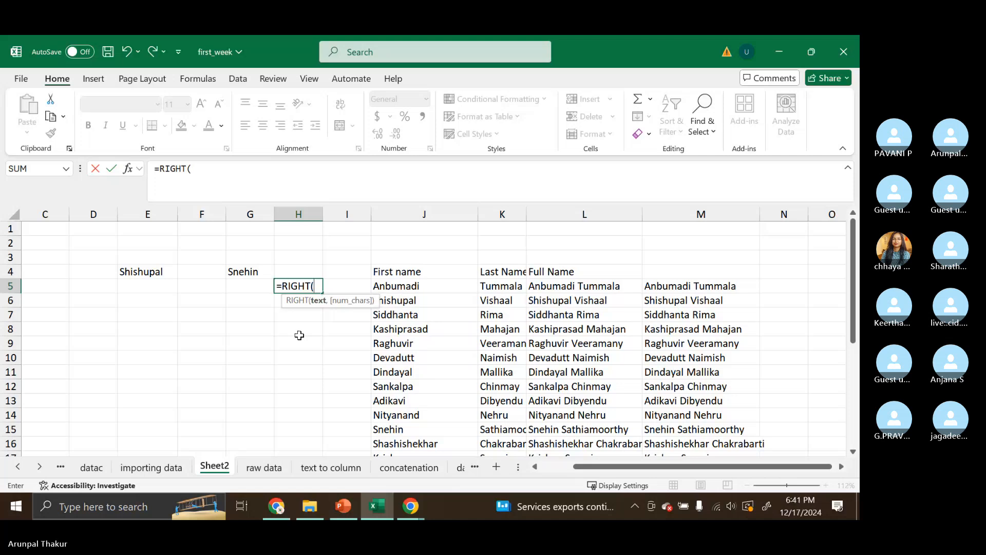
{"action": "left_click", "coordinate": [420, 289]}
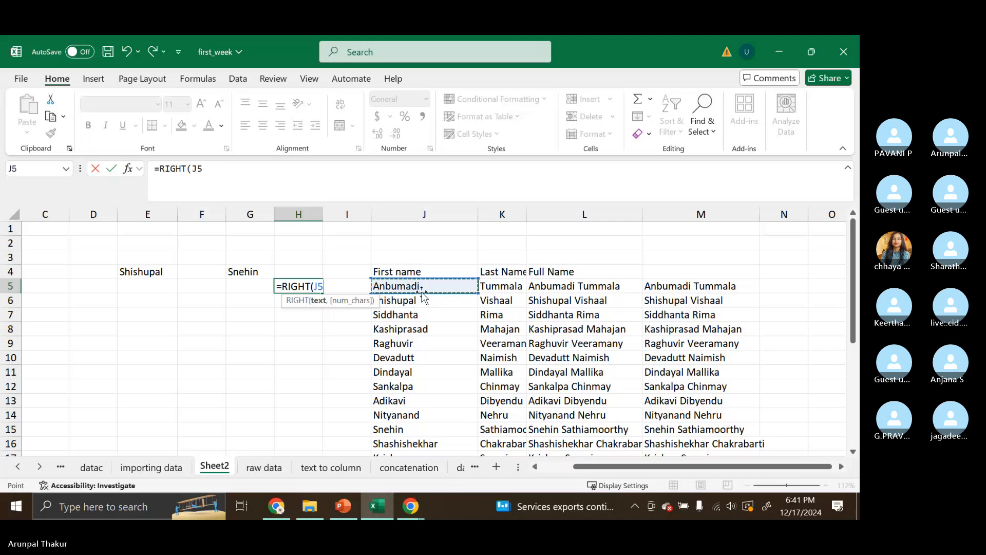
{"action": "type", "text": ","}
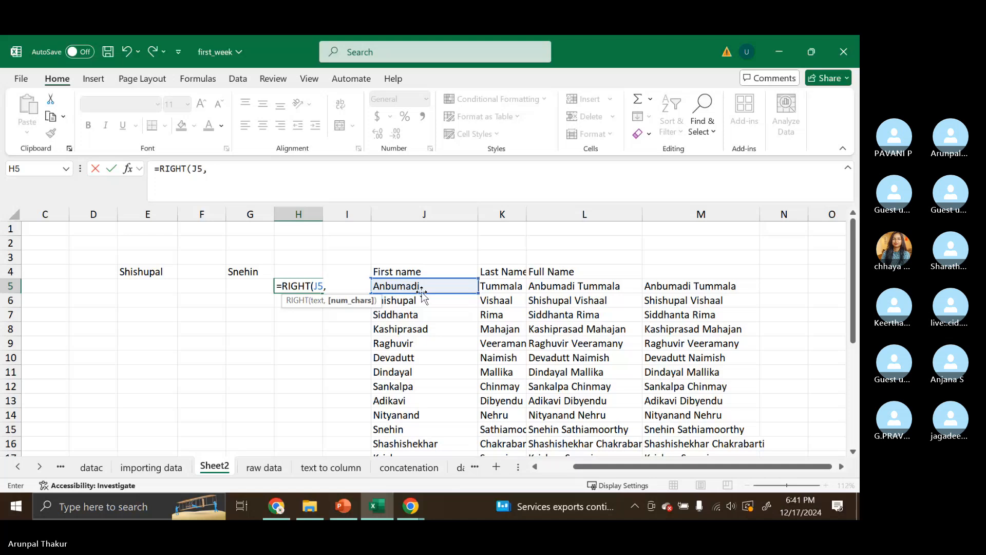
{"action": "type", "text": "3"}
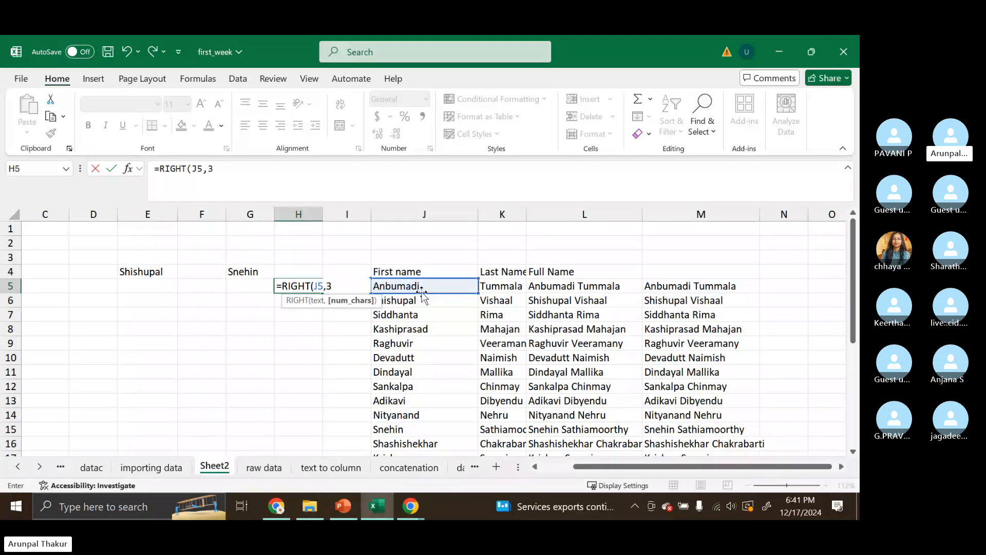
{"action": "key", "text": "Return"}
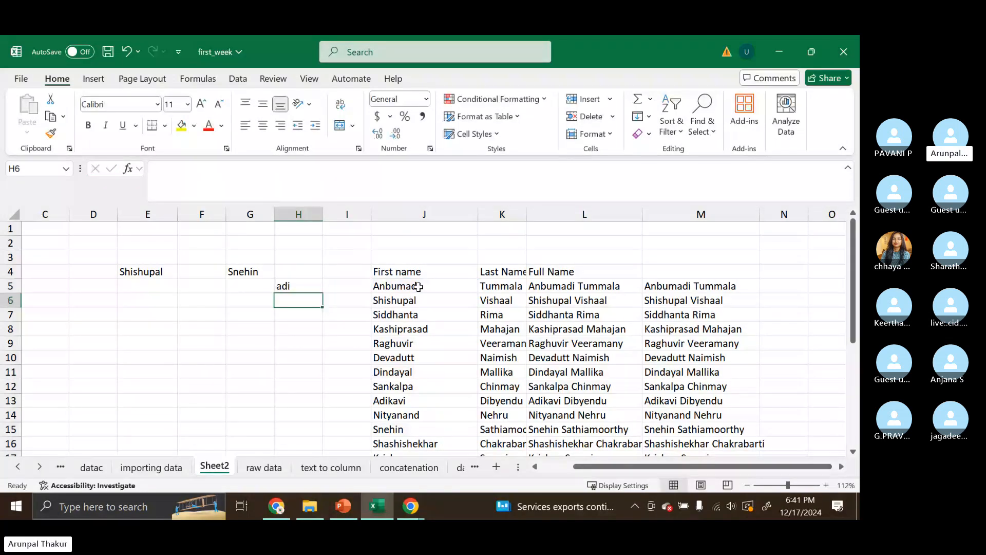
- Inspect the last three letters of the first name in J5 by selecting them in the cell
{"action": "left_click", "coordinate": [418, 287]}
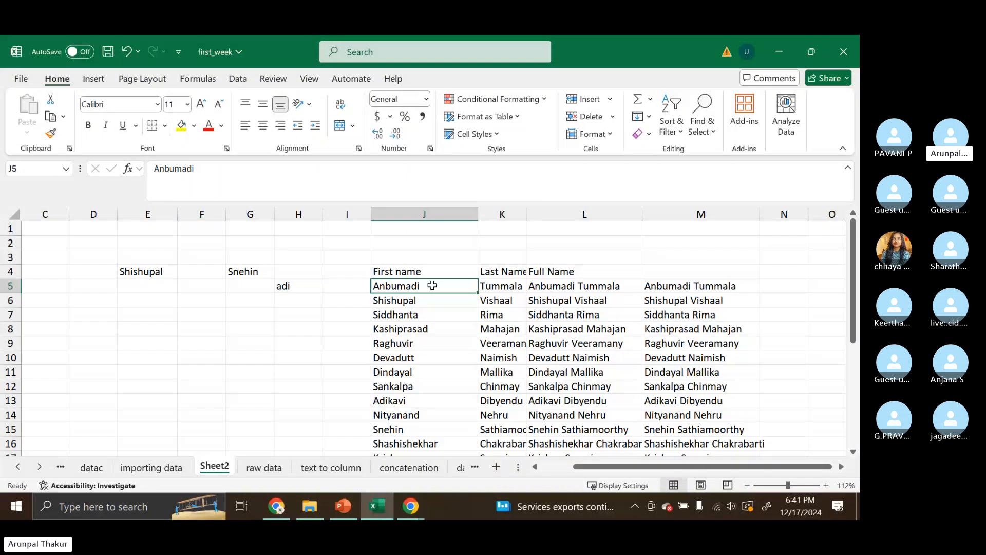
{"action": "double_click", "coordinate": [409, 285]}
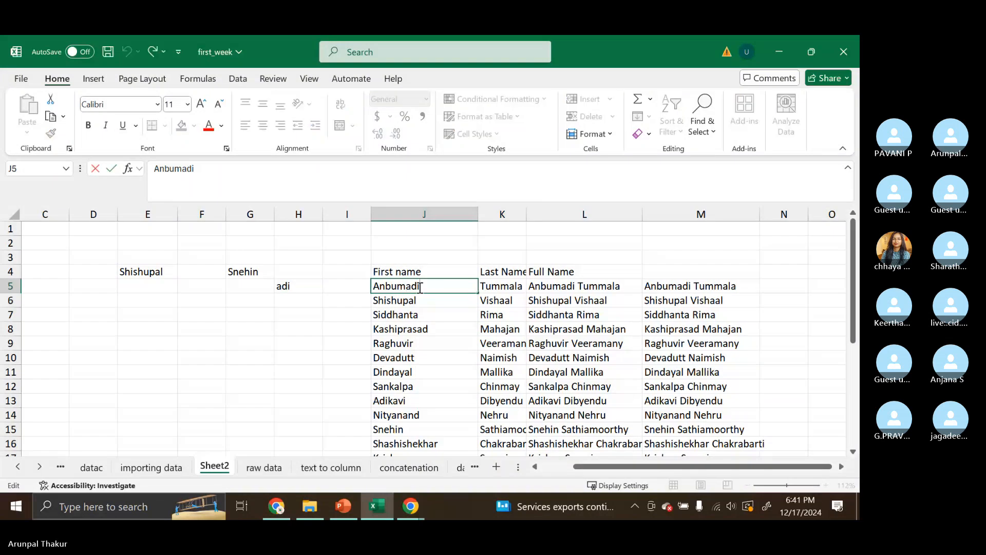
{"action": "left_click_drag", "start_coordinate": [420, 287], "coordinate": [405, 286]}
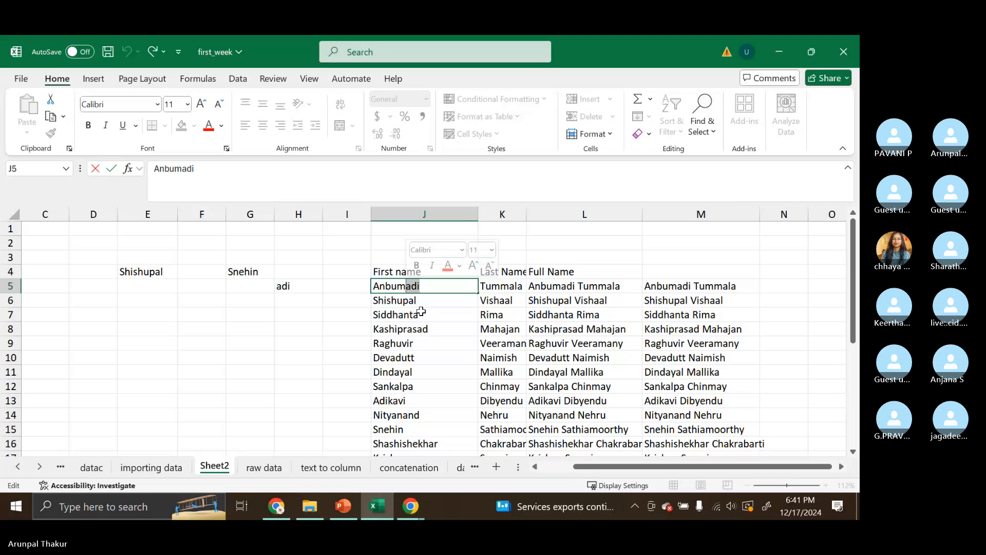
- Fill H5's RIGHT formula down through row 27
{"action": "left_click", "coordinate": [302, 289]}
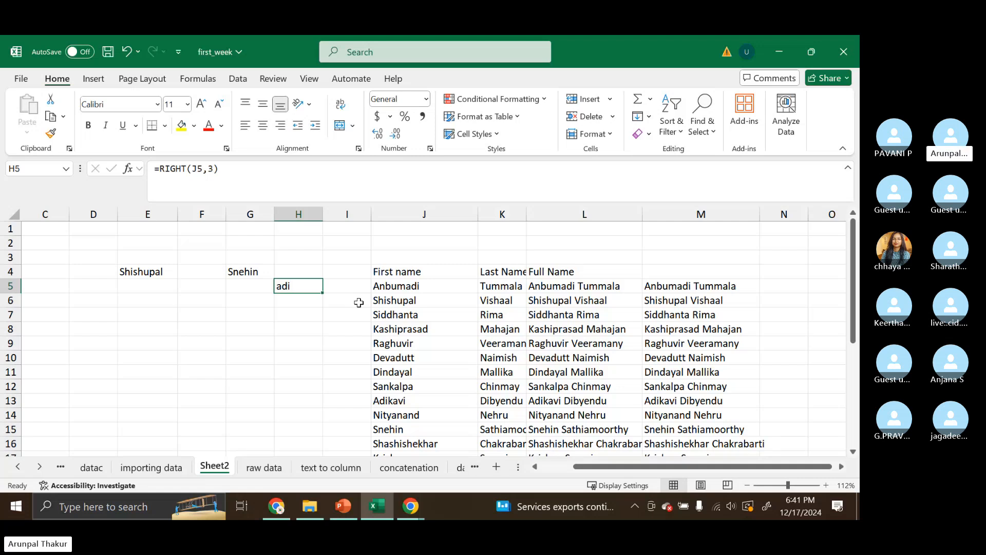
{"action": "left_click_drag", "start_coordinate": [322, 293], "coordinate": [324, 295]}
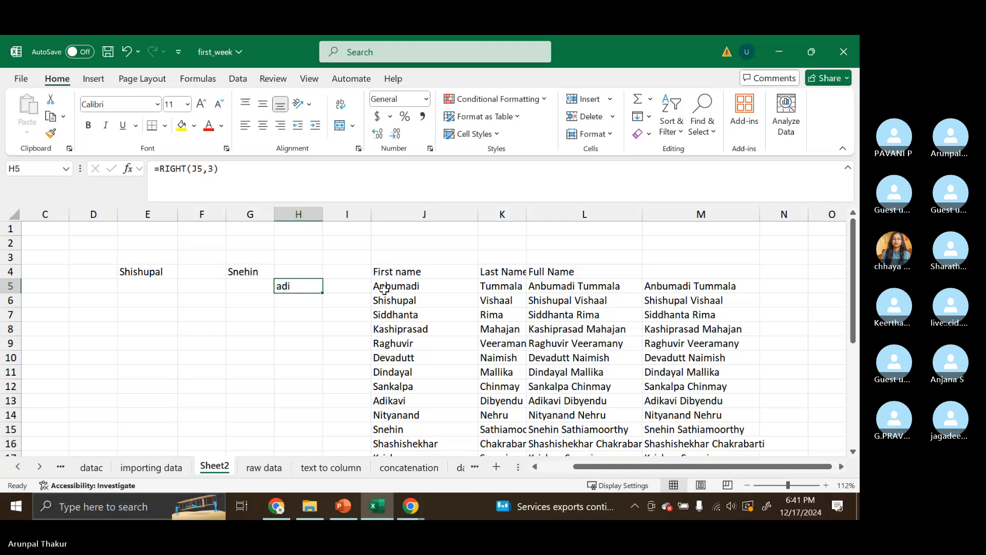
{"action": "left_click_drag", "start_coordinate": [323, 292], "coordinate": [320, 312]}
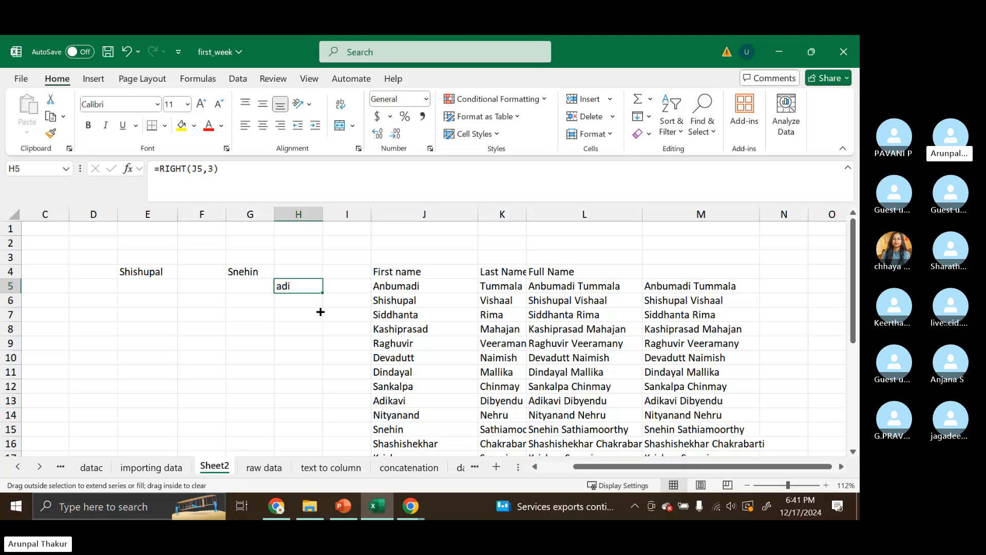
{"action": "left_click_drag", "start_coordinate": [320, 311], "coordinate": [311, 419]}
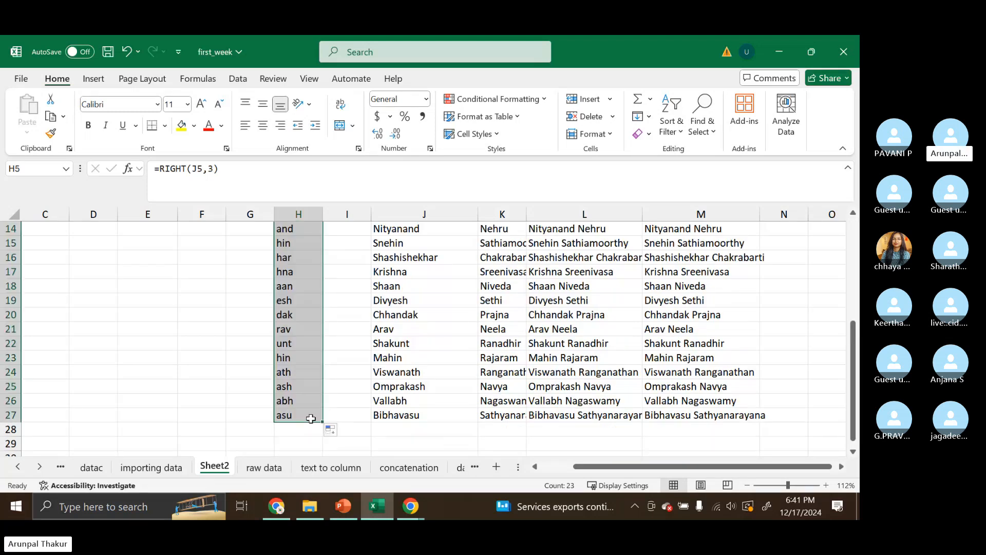
{"action": "scroll", "coordinate": [337, 343], "scroll_direction": "up", "scroll_amount": 5}
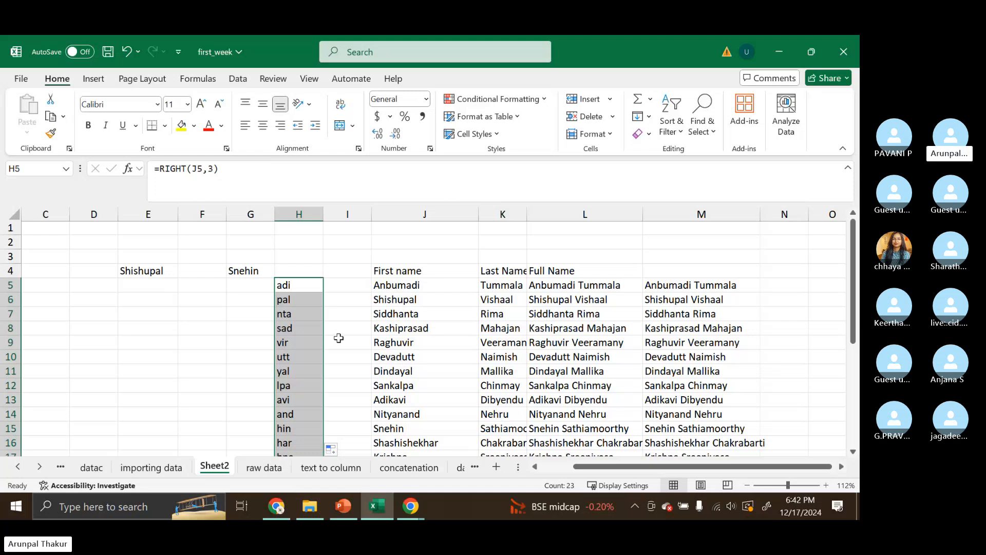
- Enter =CONCATENATE("Last 3 Char",RIGHT(J5,3)) in G5 and widen column G to fit the result
{"action": "left_click", "coordinate": [272, 285]}
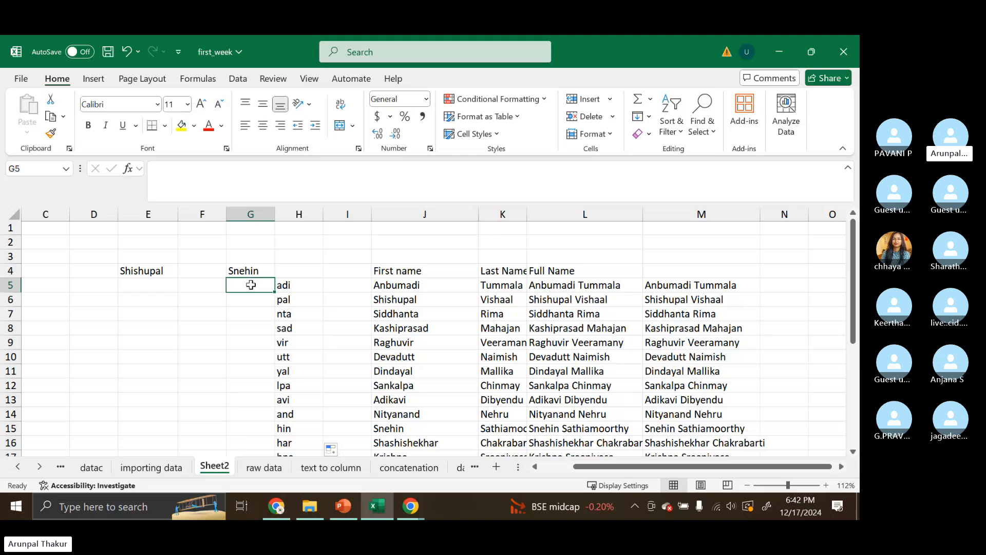
{"action": "type", "text": "=con"}
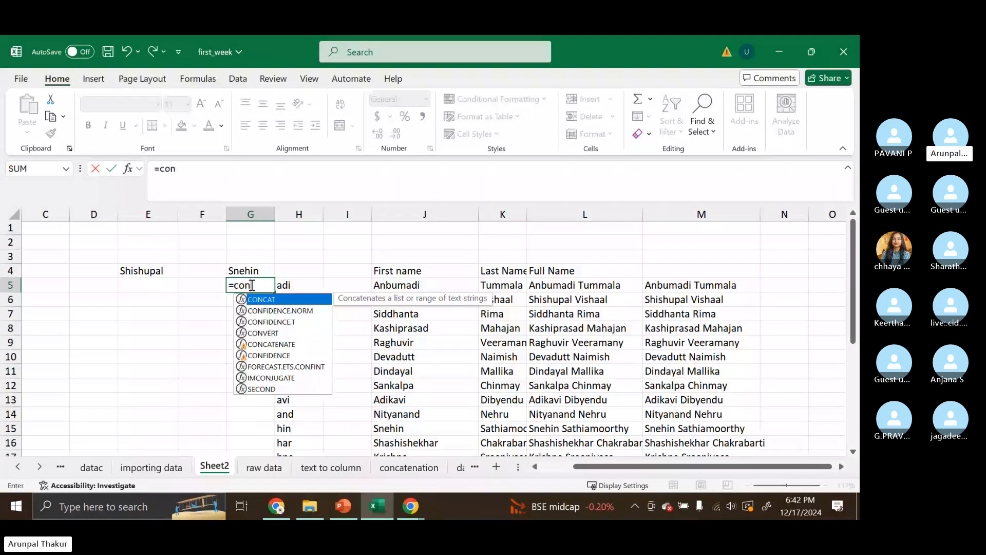
{"action": "double_click", "coordinate": [271, 345]}
{"action": "type", "text": "\""}
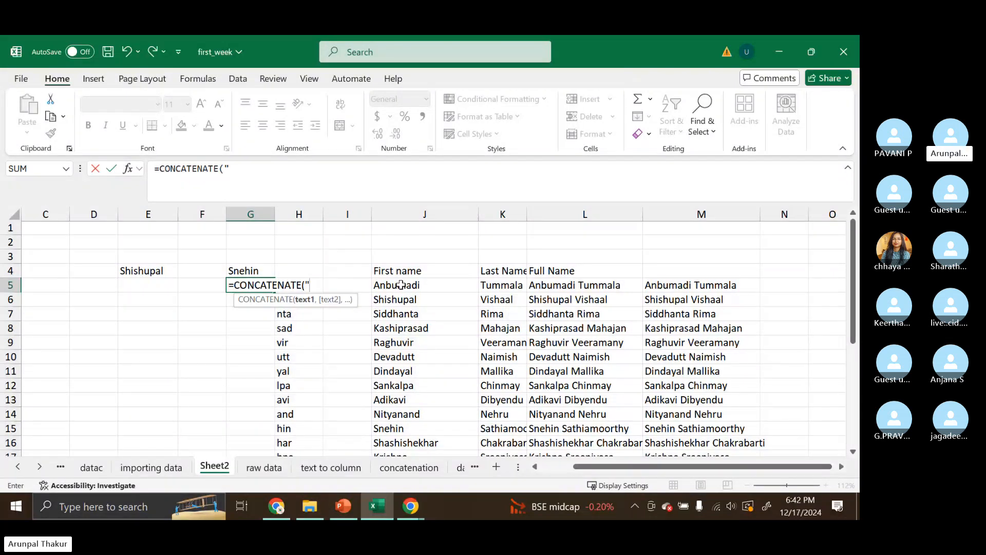
{"action": "type", "text": "Last 3 Char\""}
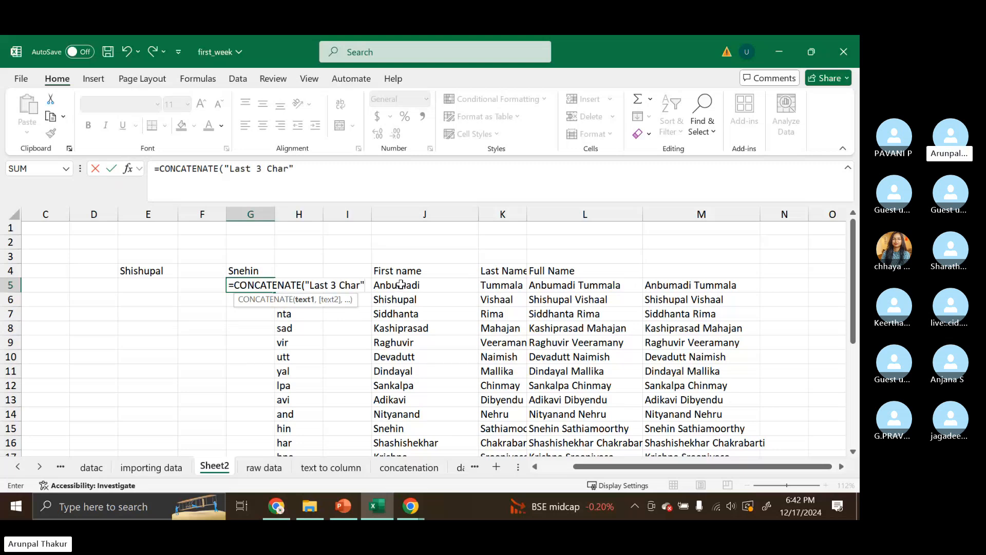
{"action": "type", "text": ",rig"}
{"action": "key", "text": "Tab"}
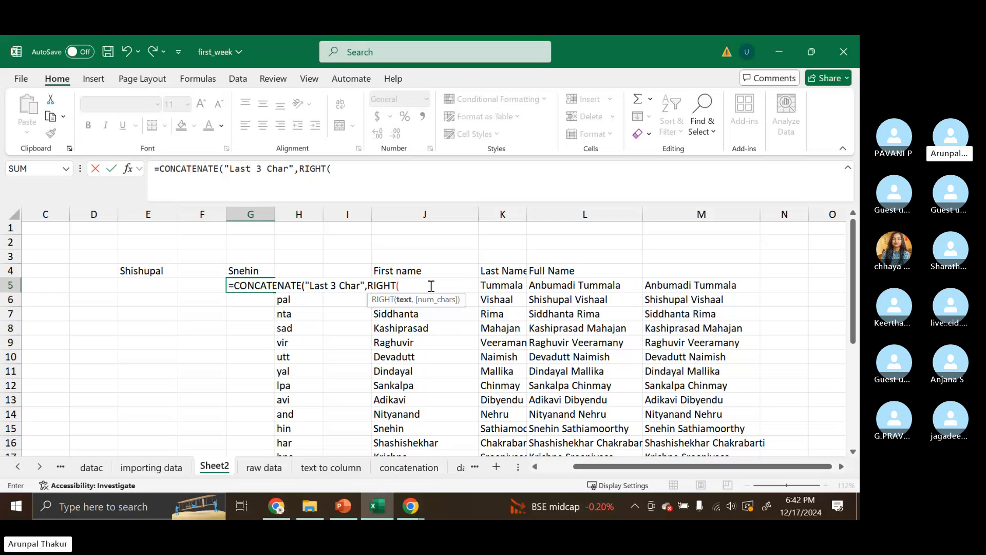
{"action": "type", "text": "j"}
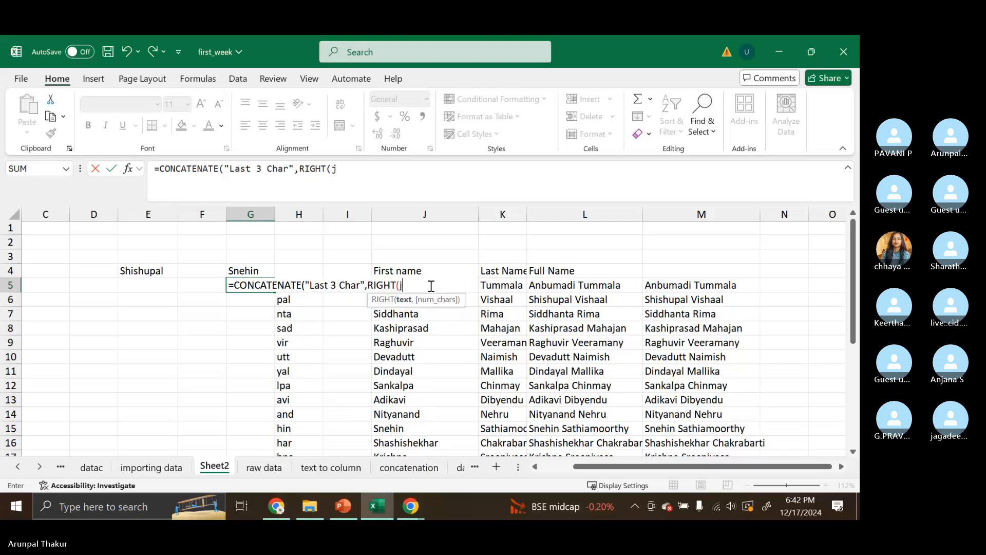
{"action": "type", "text": "5"}
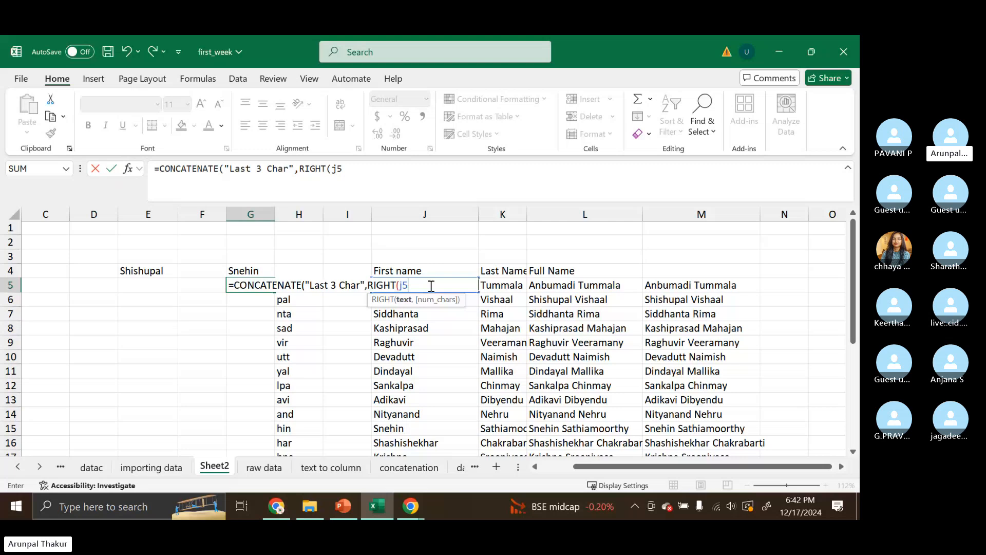
{"action": "type", "text": ",3))"}
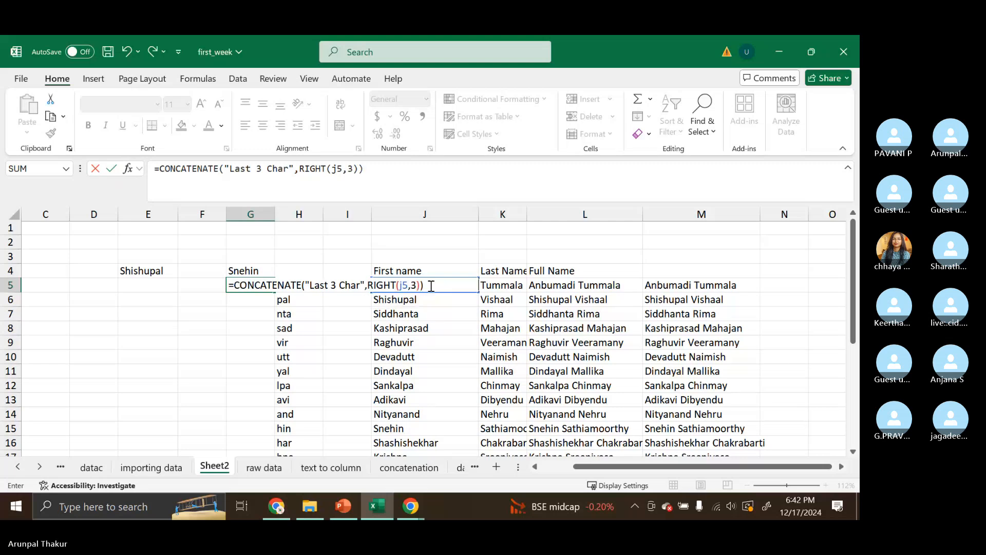
{"action": "key", "text": "Return"}
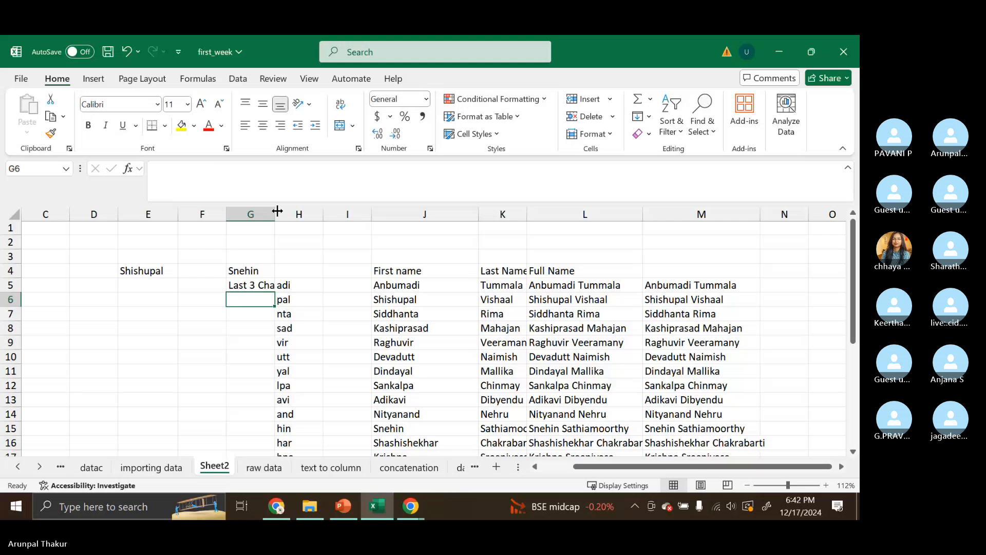
{"action": "left_click_drag", "start_coordinate": [275, 214], "coordinate": [361, 219]}
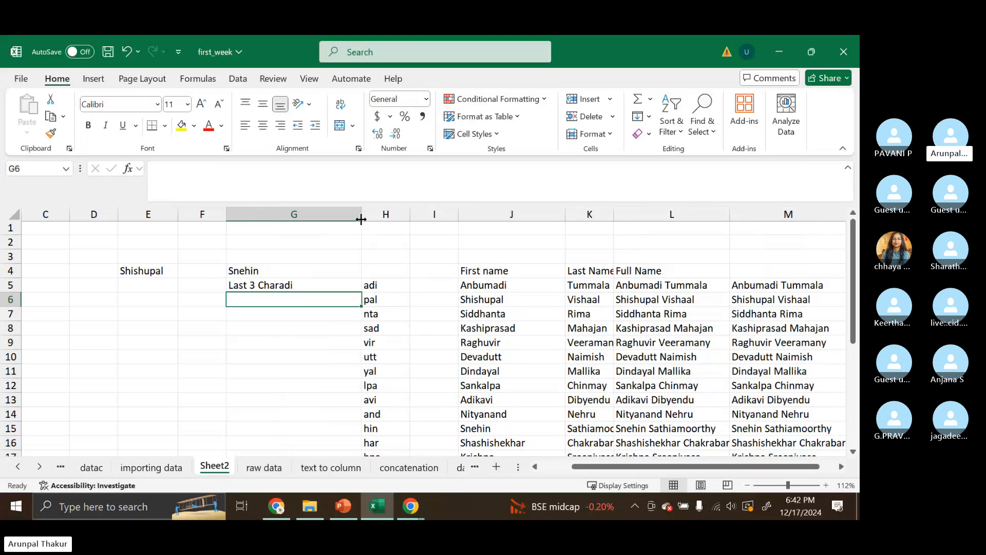
- Add a separate ":-" text argument between the label and RIGHT in G5's CONCATENATE formula
{"action": "double_click", "coordinate": [297, 285]}
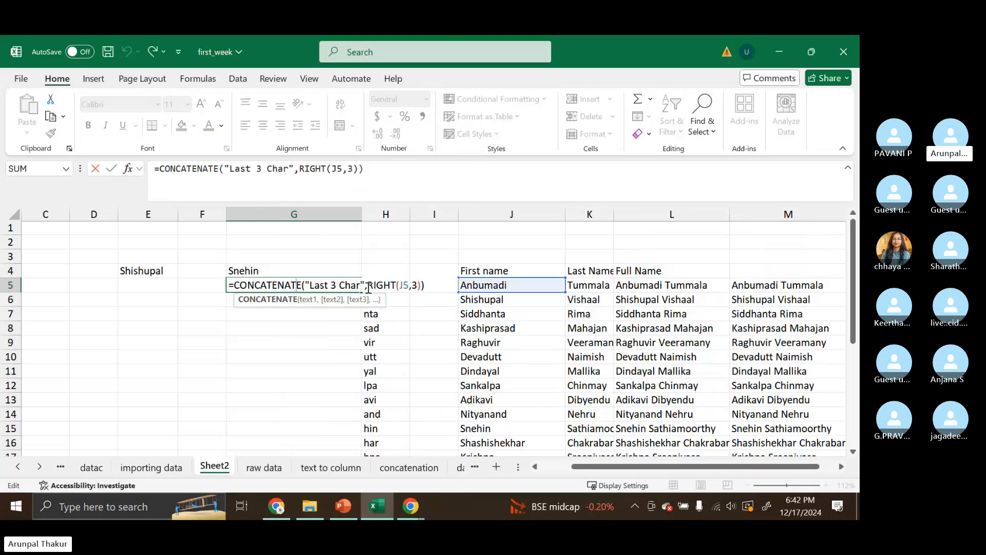
{"action": "left_click", "coordinate": [368, 286]}
{"action": "type", "text": ","}
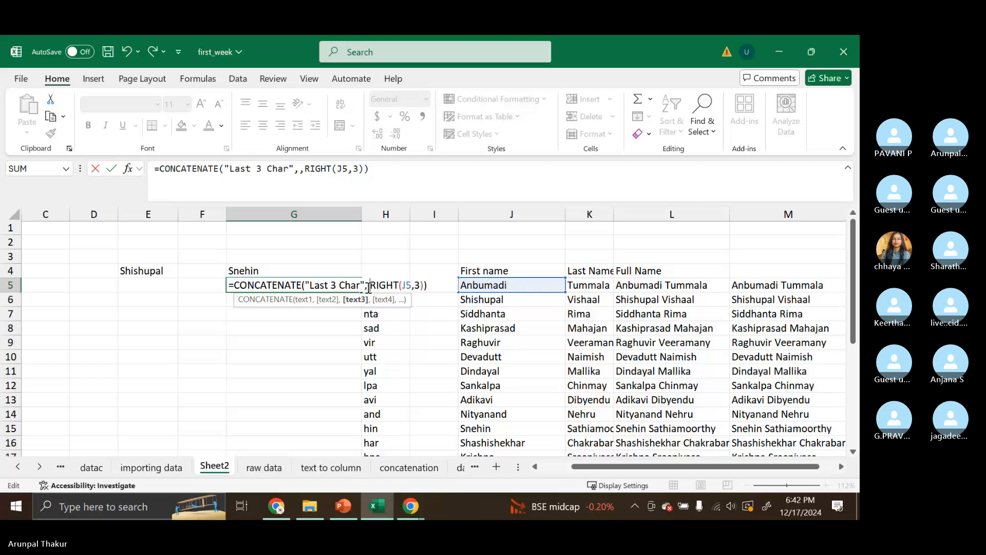
{"action": "key", "text": "Left"}
{"action": "type", "text": "\" "}
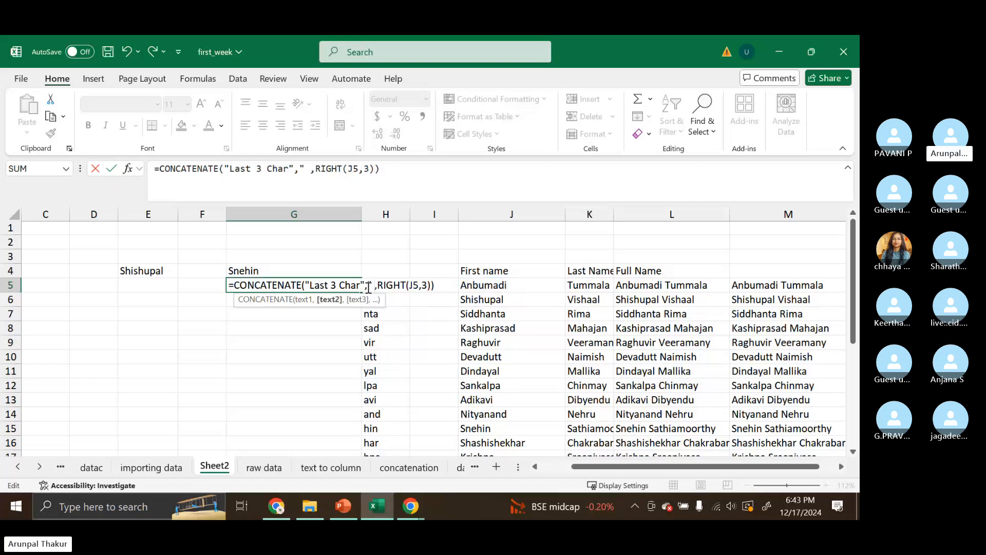
{"action": "type", "text": "\":-"}
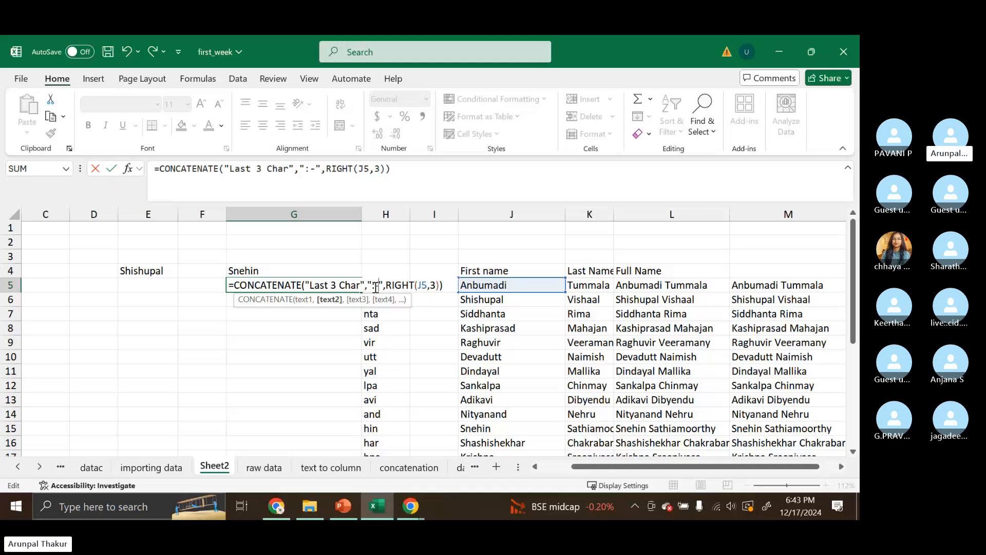
- Rewrite G5's formula as =CONCATENATE("Last 3 Char :- ",RIGHT(J5,3)), placing the separator inside the label text
{"action": "double_click", "coordinate": [376, 287]}
{"action": "left_click", "coordinate": [362, 284]}
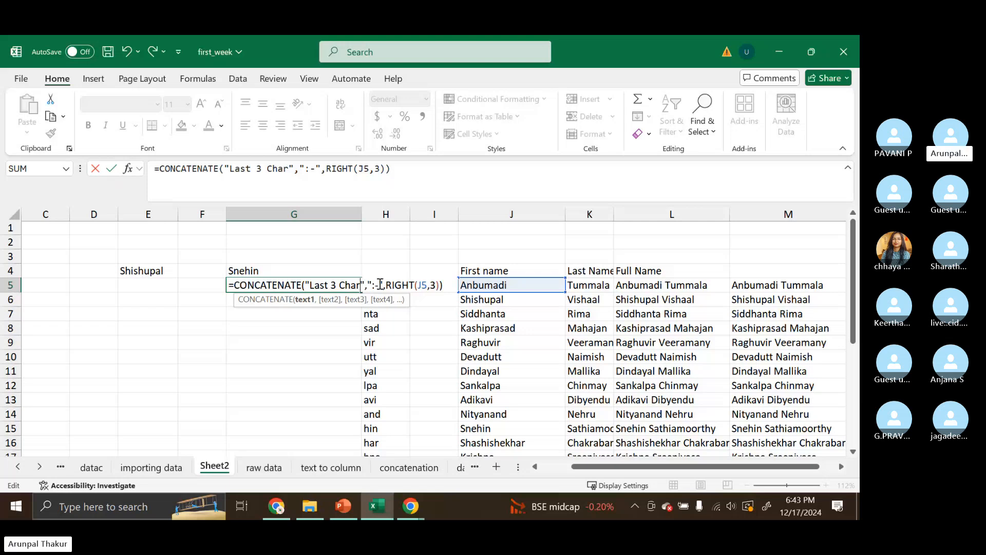
{"action": "left_click", "coordinate": [385, 285]}
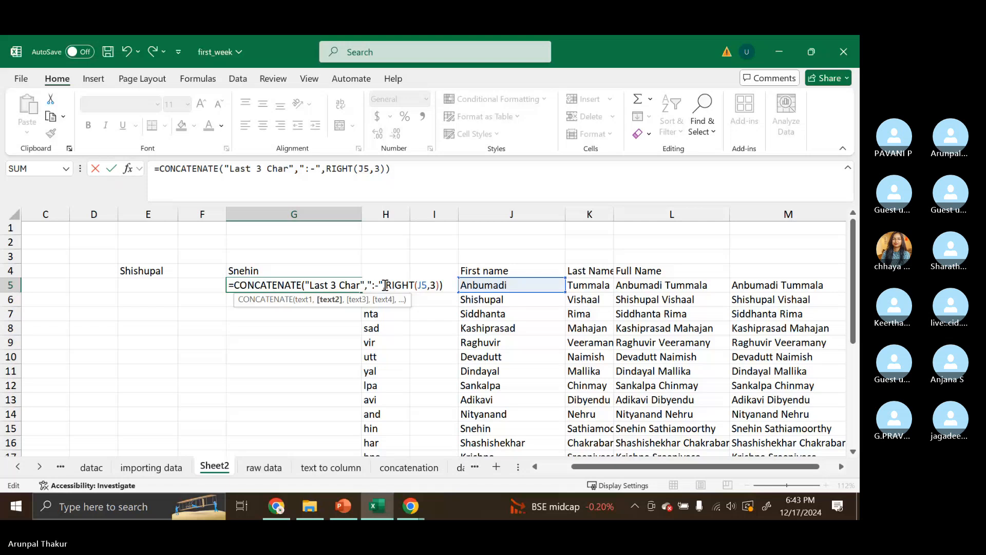
{"action": "key", "text": "BackSpace"}
{"action": "key", "text": "BackSpace"}
{"action": "key", "text": "BackSpace"}
{"action": "key", "text": "BackSpace"}
{"action": "key", "text": "BackSpace"}
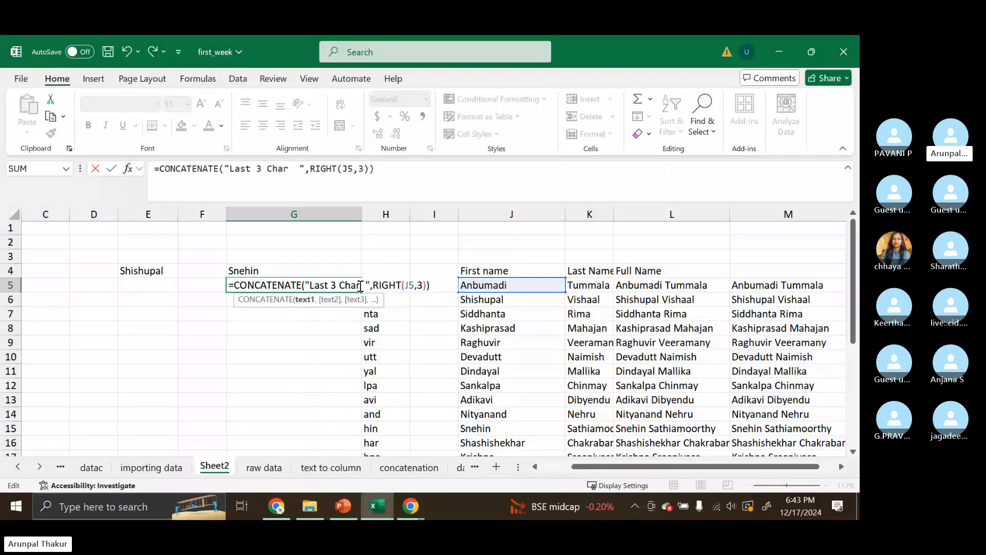
{"action": "type", "text": ":-"}
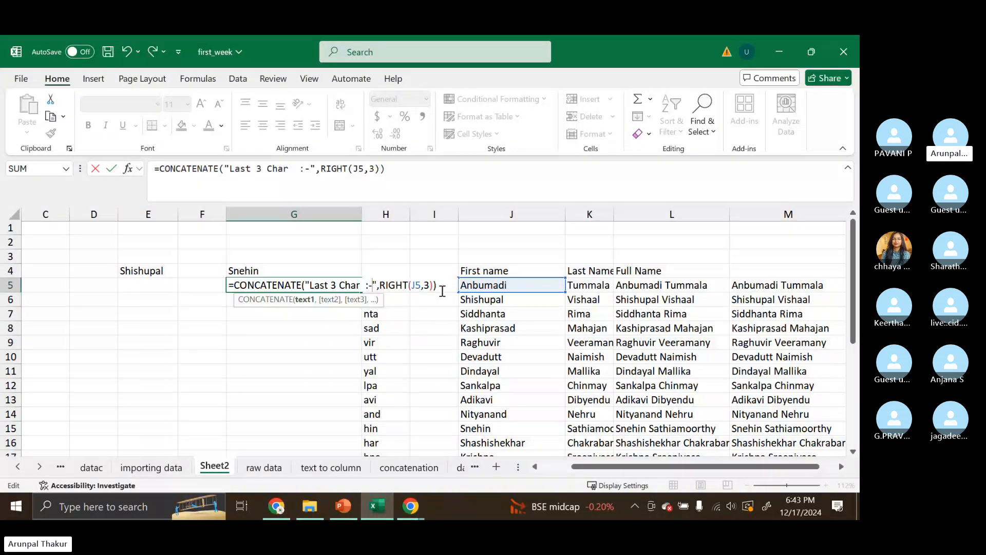
{"action": "key", "text": "Return"}
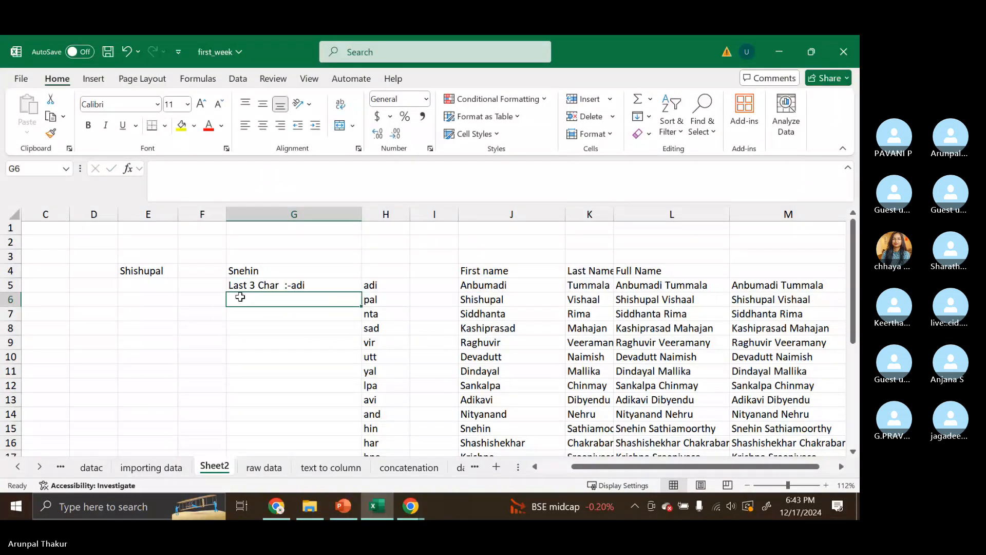
{"action": "double_click", "coordinate": [293, 283]}
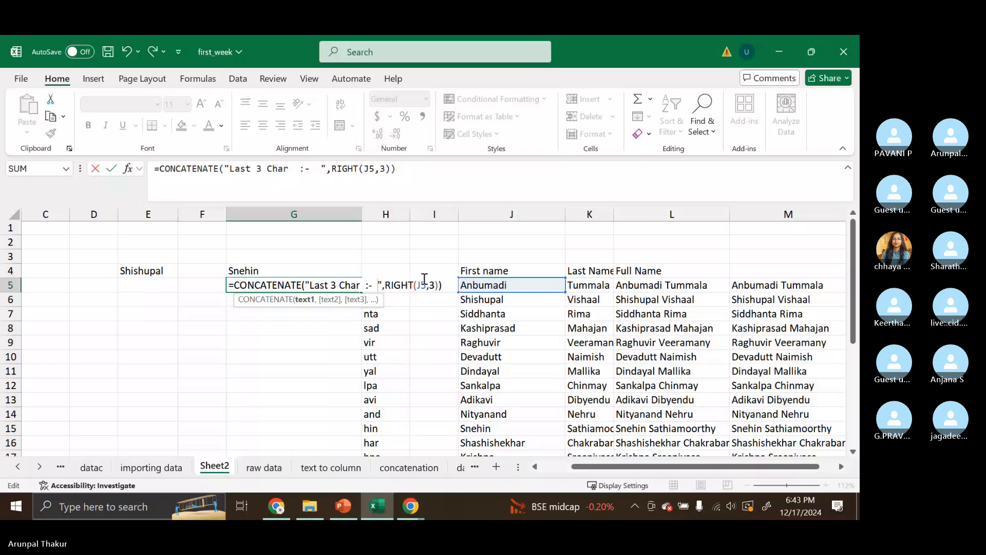
{"action": "key", "text": "Return"}
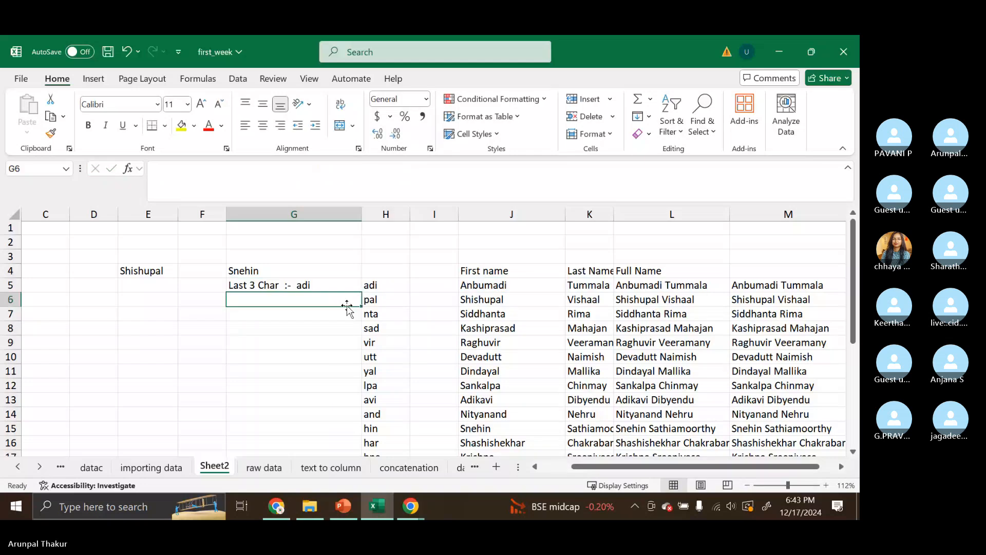
- Fill G5's updated formula down through row 27
{"action": "left_click", "coordinate": [352, 289]}
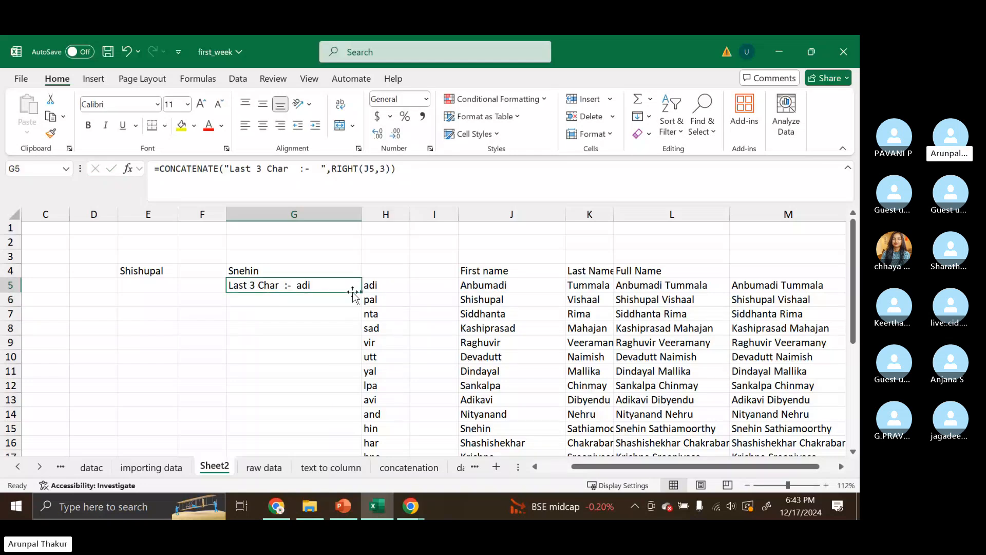
{"action": "left_click_drag", "start_coordinate": [353, 291], "coordinate": [351, 428]}
{"action": "scroll", "coordinate": [350, 428], "scroll_direction": "up", "scroll_amount": 4}
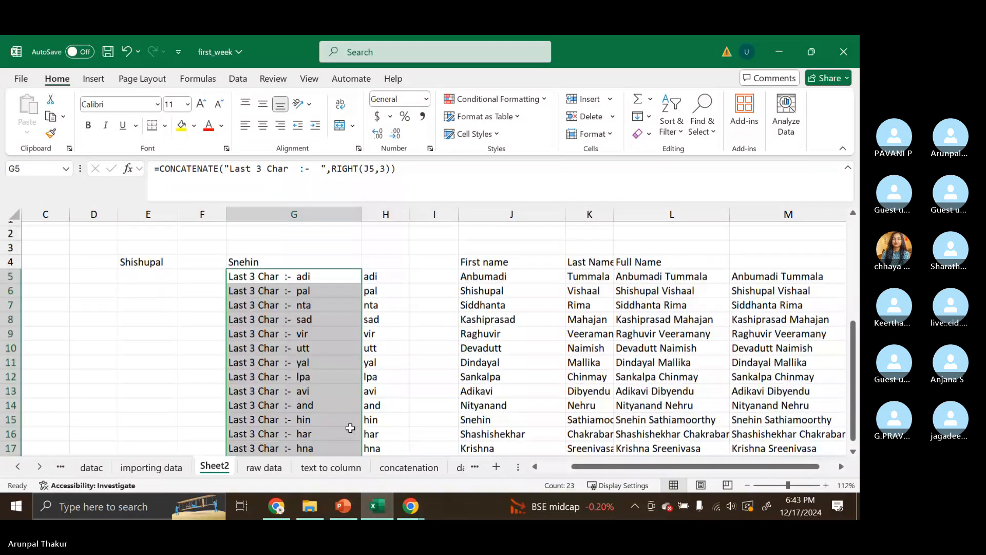
- Clear the Shishupal and Snehin entries in rows 3 to 4 of columns E to G
{"action": "left_click_drag", "start_coordinate": [308, 263], "coordinate": [126, 261]}
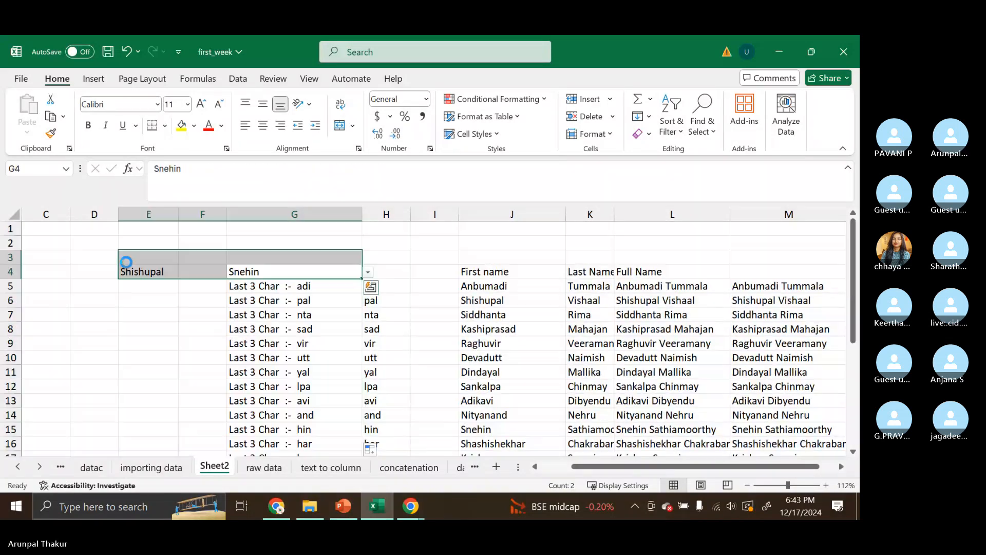
{"action": "key", "text": "Delete"}
{"action": "scroll", "coordinate": [239, 280], "scroll_direction": "down", "scroll_amount": 2}
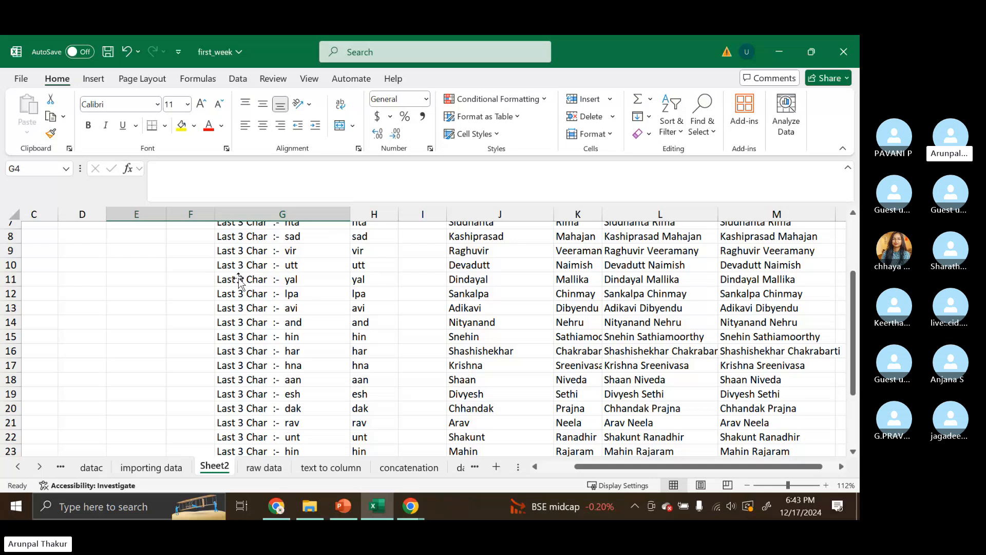
{"action": "scroll", "coordinate": [239, 280], "scroll_direction": "up", "scroll_amount": 2}
- Examine the parts of G5's formula, highlighting the RIGHT(J5,3) argument in the formula bar
{"action": "left_click", "coordinate": [241, 282]}
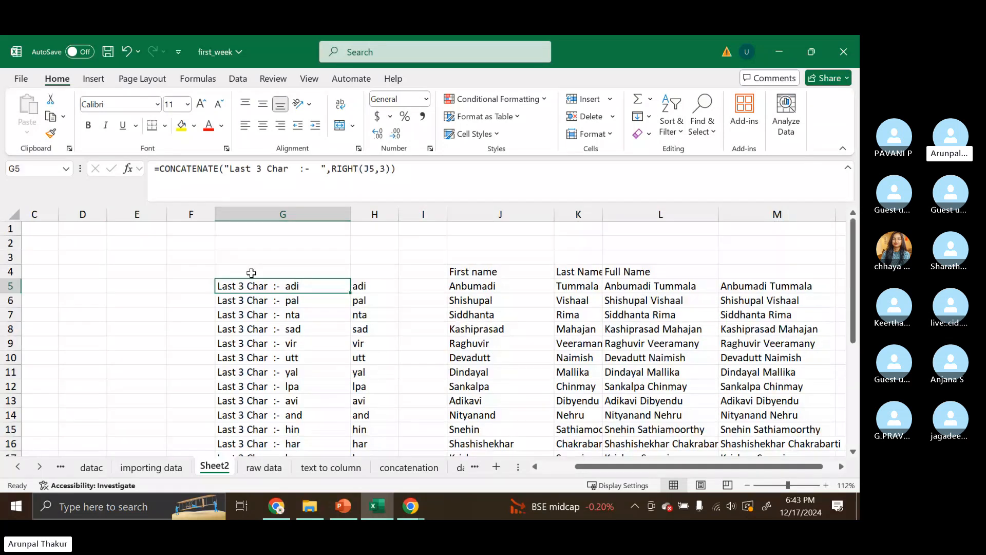
{"action": "left_click_drag", "start_coordinate": [396, 169], "coordinate": [142, 172]}
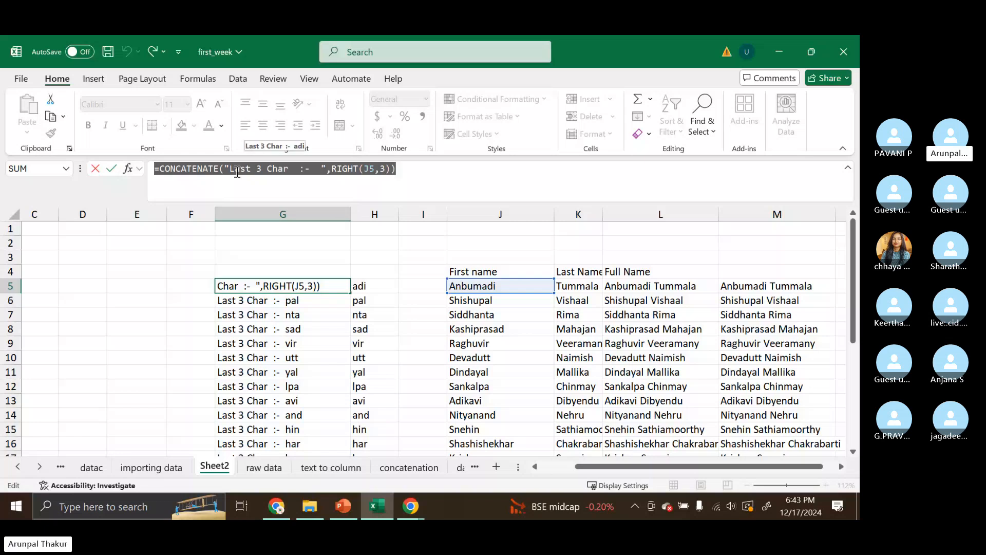
{"action": "left_click", "coordinate": [403, 178]}
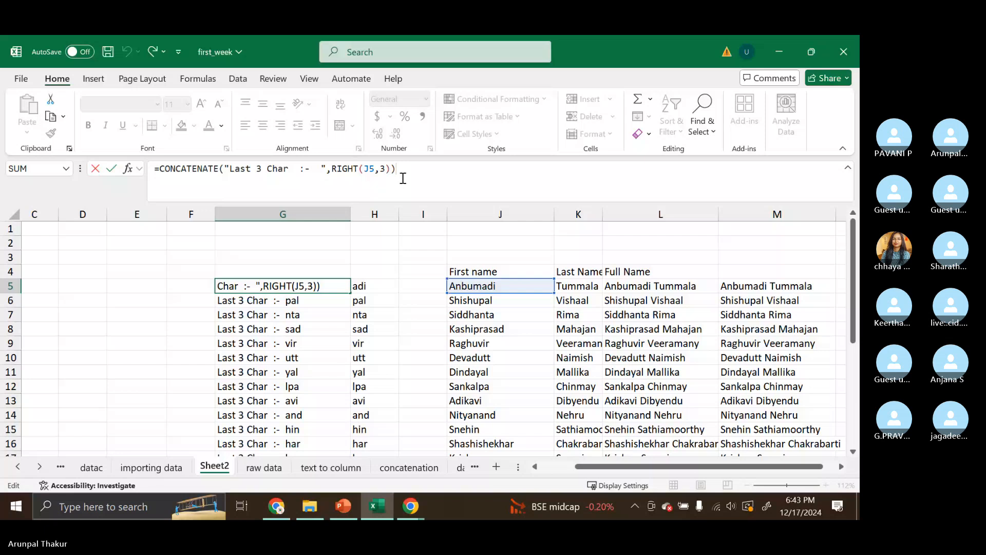
{"action": "left_click_drag", "start_coordinate": [332, 169], "coordinate": [390, 169]}
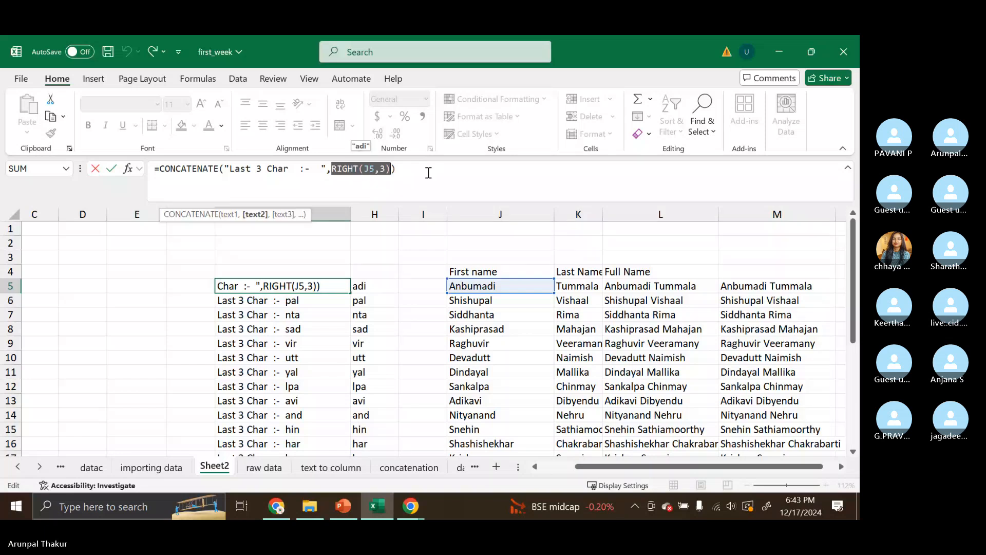
{"action": "left_click", "coordinate": [440, 176]}
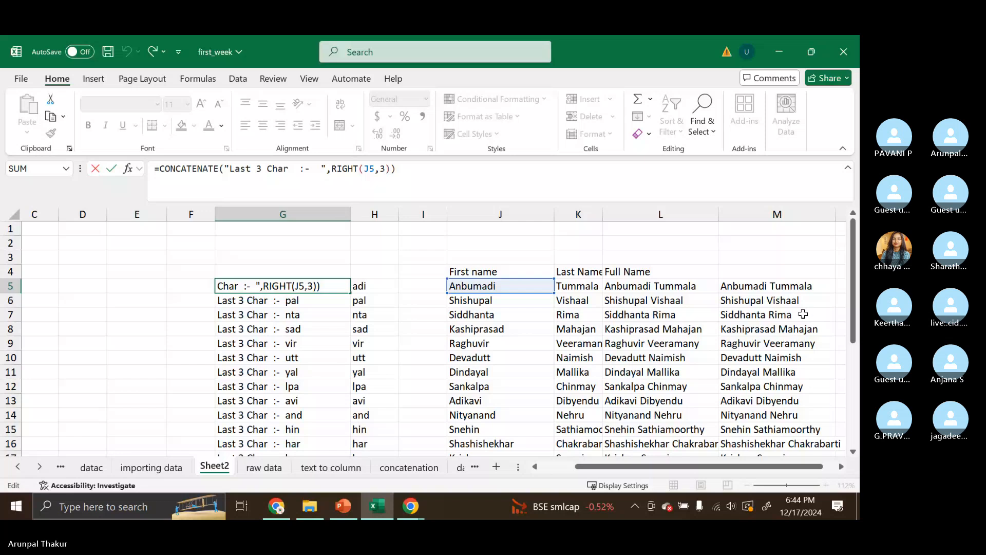
{"action": "key", "text": "Return"}
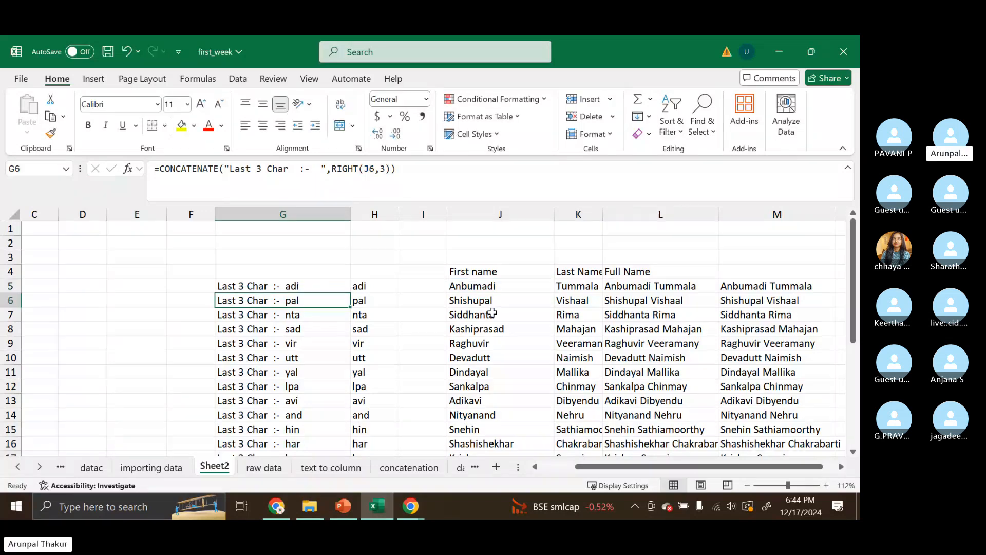
- Clear the existing full-name data in columns L and M
{"action": "left_click", "coordinate": [578, 274]}
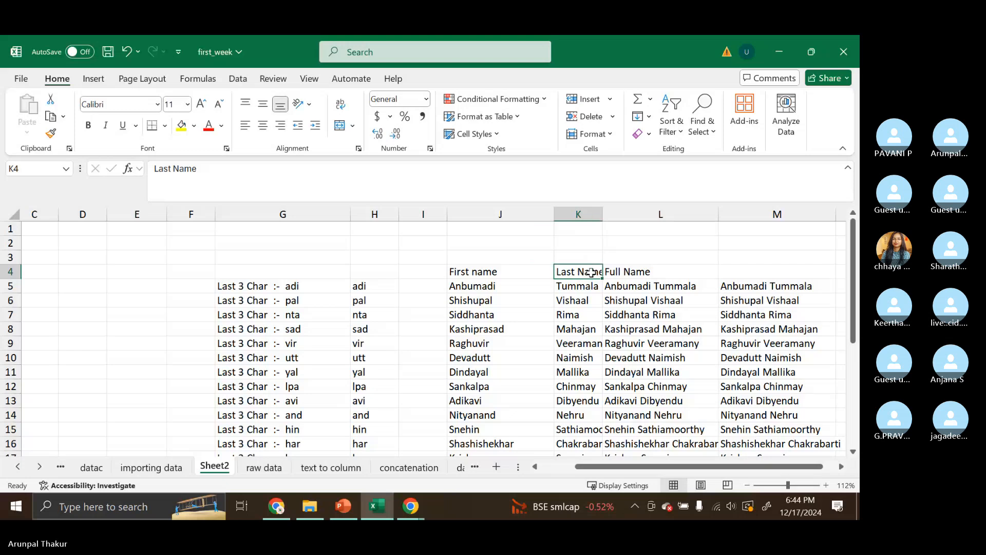
{"action": "left_click", "coordinate": [639, 274]}
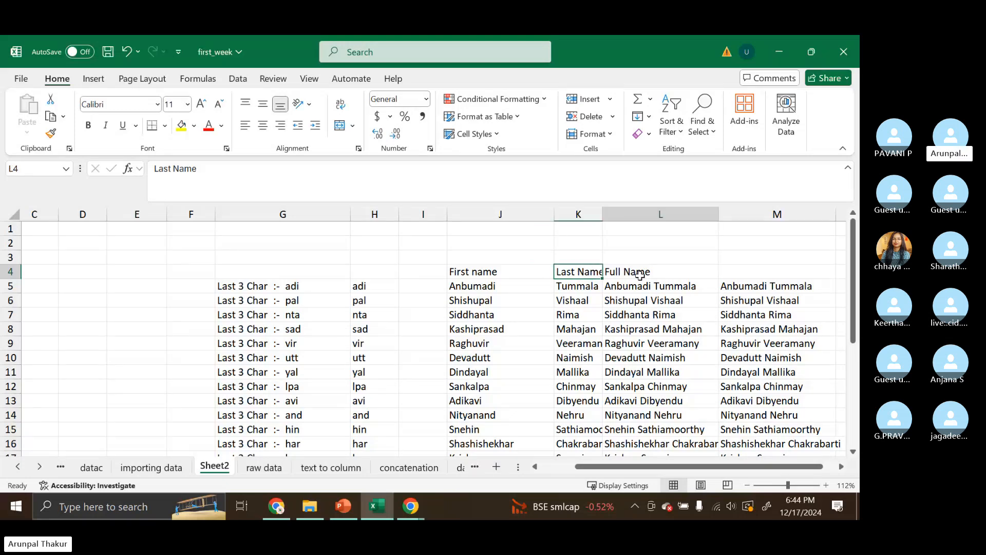
{"action": "left_click_drag", "start_coordinate": [703, 215], "coordinate": [728, 220]}
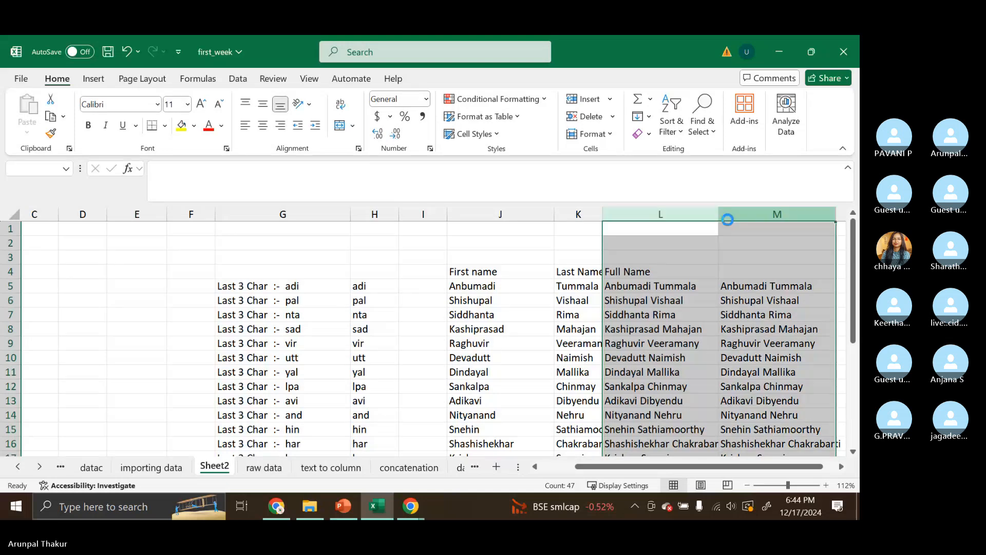
{"action": "key", "text": "Delete"}
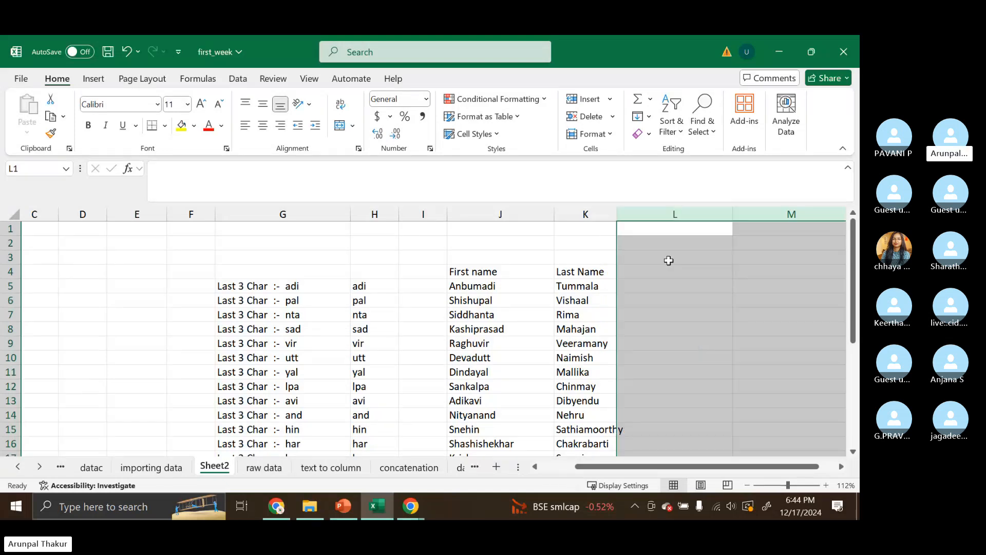
- Enter =J5&" "&K5 in L5 to join first and last name with a space
{"action": "left_click", "coordinate": [652, 287]}
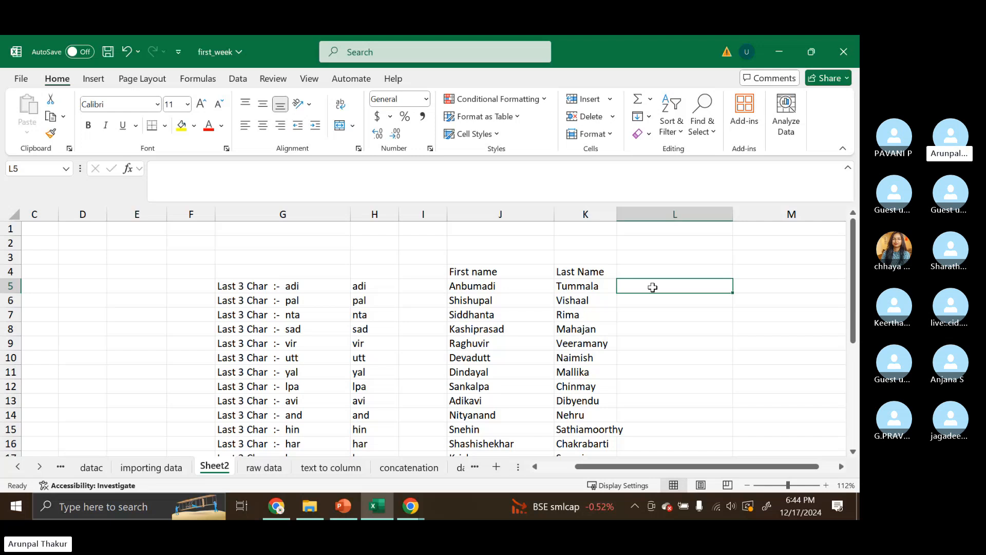
{"action": "type", "text": "="}
{"action": "left_click", "coordinate": [512, 284]}
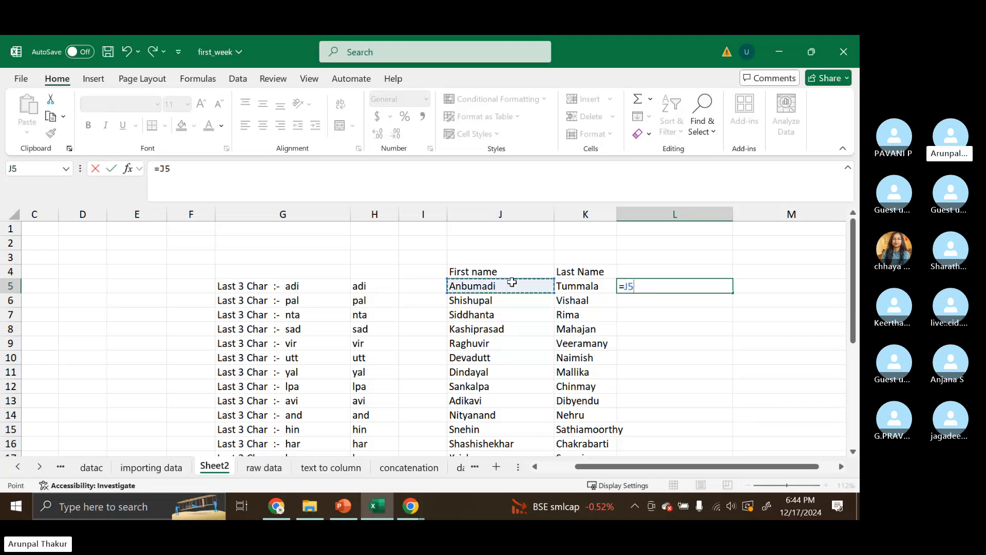
{"action": "type", "text": "&"}
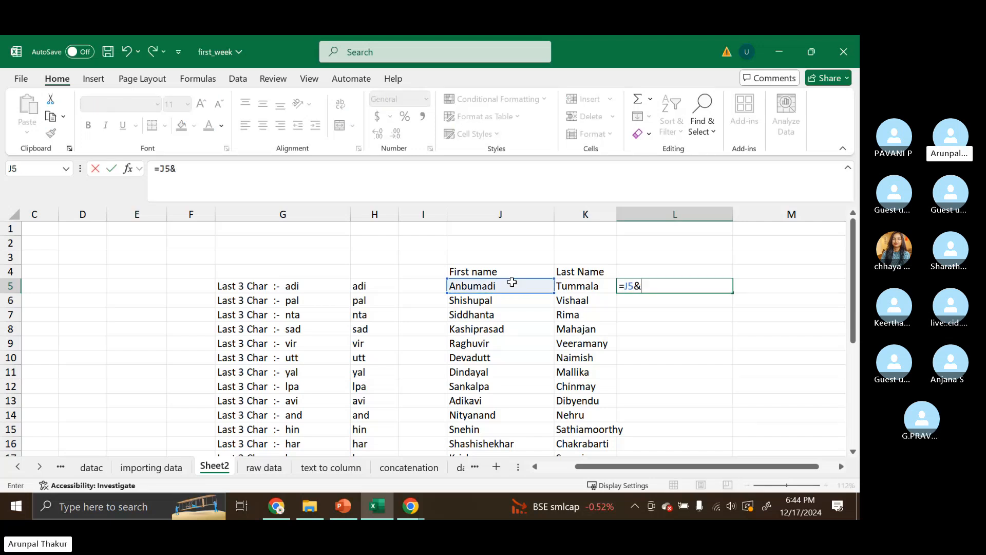
{"action": "type", "text": "\" \""}
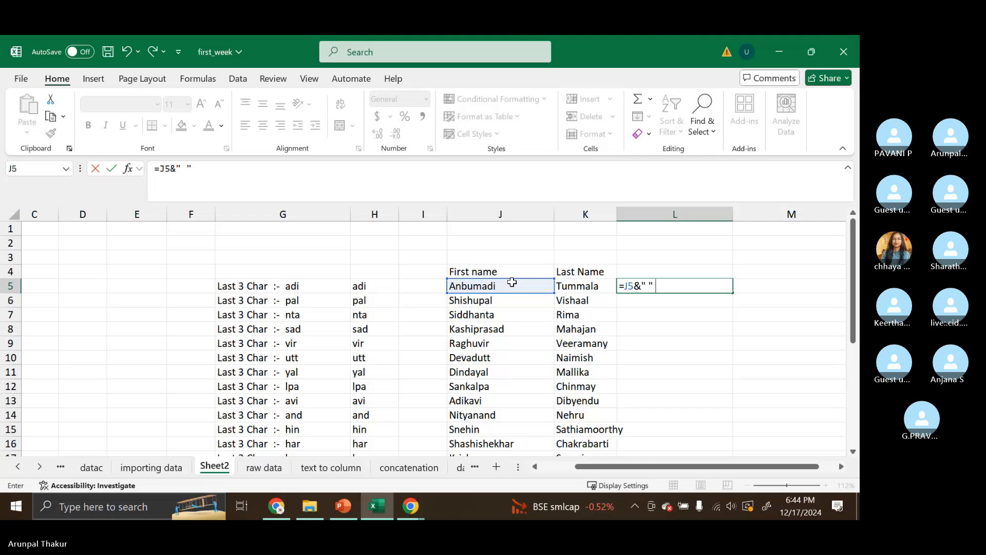
{"action": "type", "text": "&"}
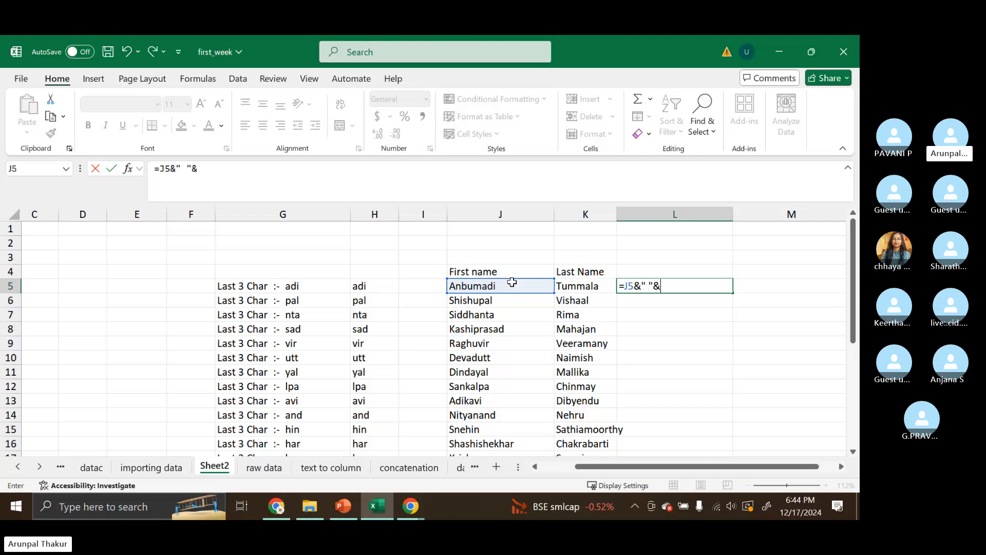
{"action": "left_click", "coordinate": [580, 284]}
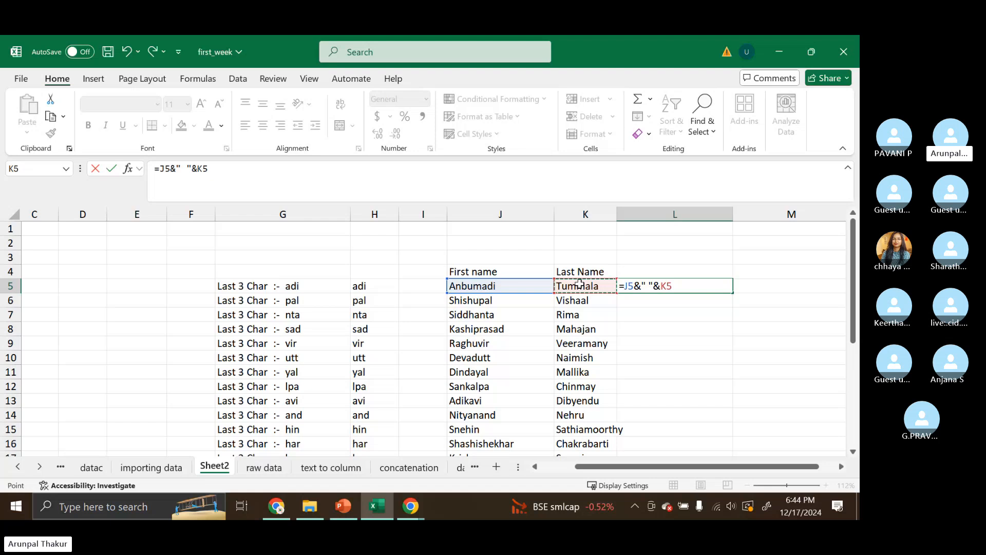
{"action": "key", "text": "ctrl+Return"}
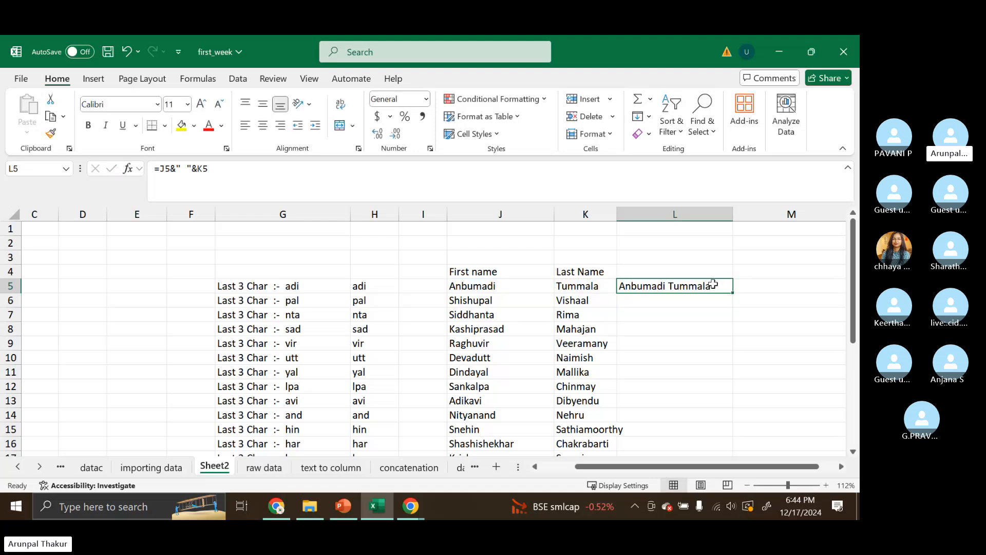
- Fill L5's ampersand formula down through row 27 and reselect L5
{"action": "left_click_drag", "start_coordinate": [713, 284], "coordinate": [735, 514]}
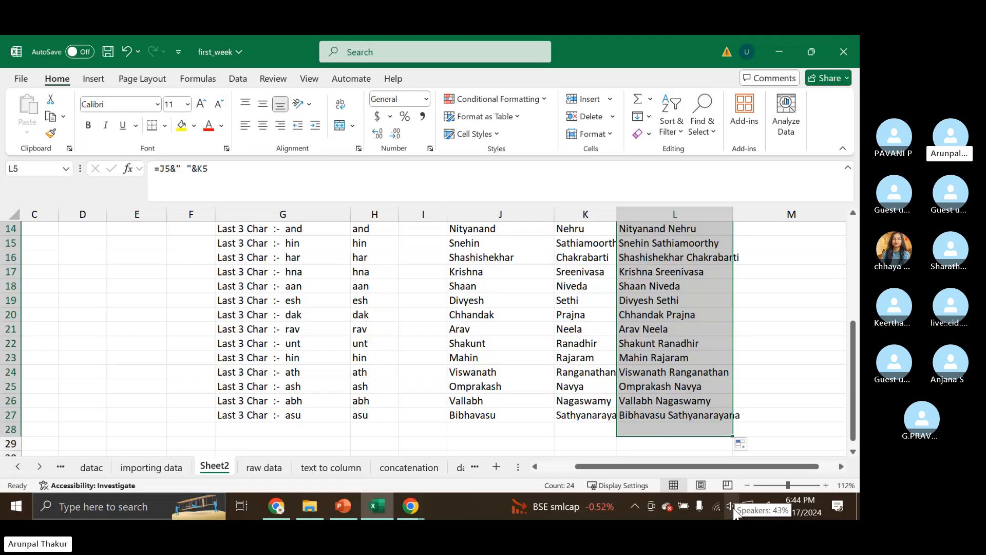
{"action": "scroll", "coordinate": [776, 288], "scroll_direction": "up", "scroll_amount": 5}
{"action": "left_click", "coordinate": [776, 289]}
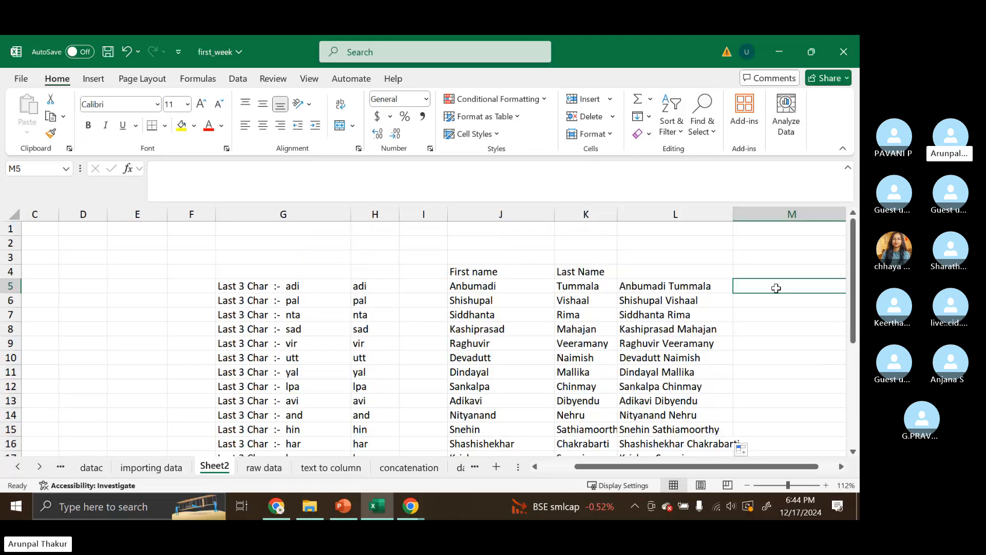
{"action": "left_click", "coordinate": [699, 283]}
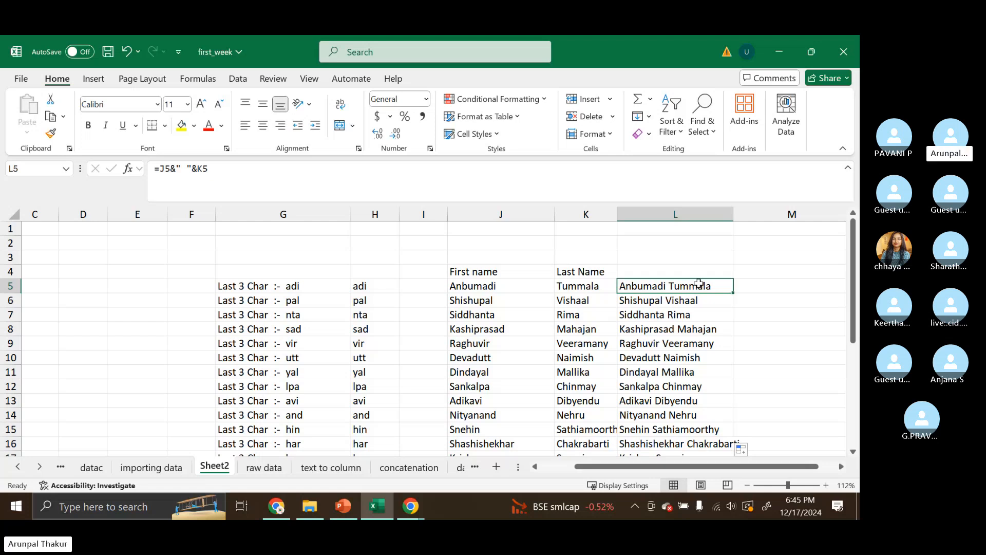
- Switch to the Skype web call in the browser and open the call's chat panel
{"action": "left_click", "coordinate": [423, 513]}
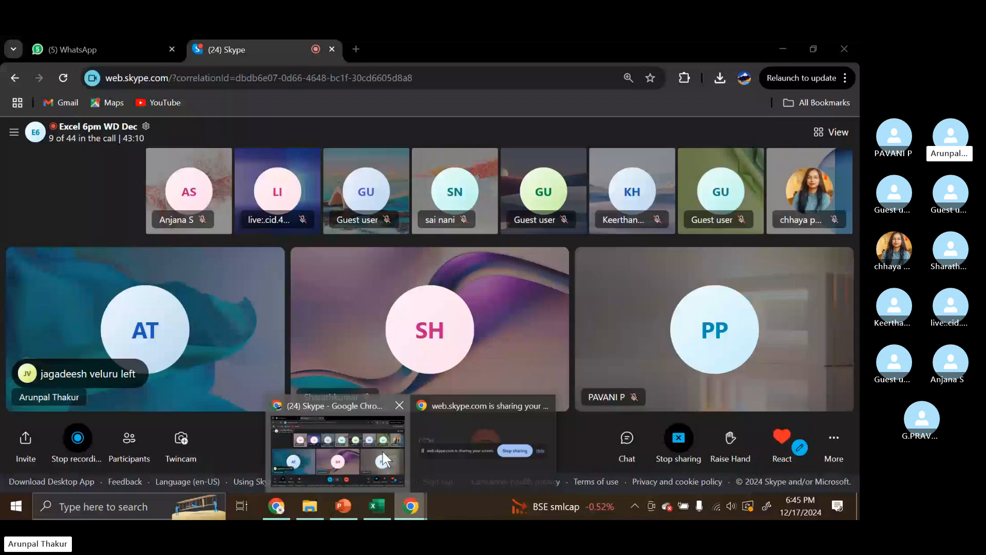
{"action": "left_click", "coordinate": [383, 452]}
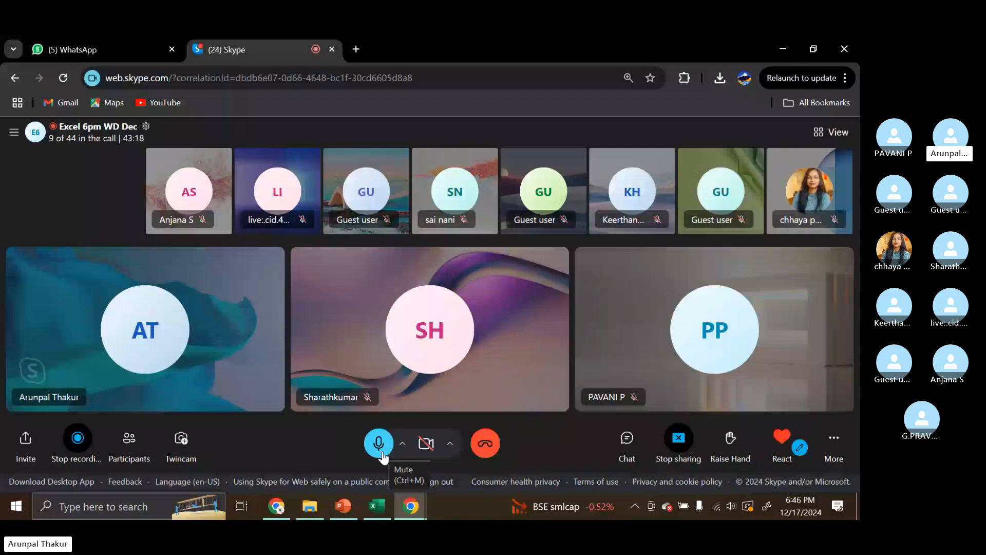
{"action": "left_click", "coordinate": [627, 443]}
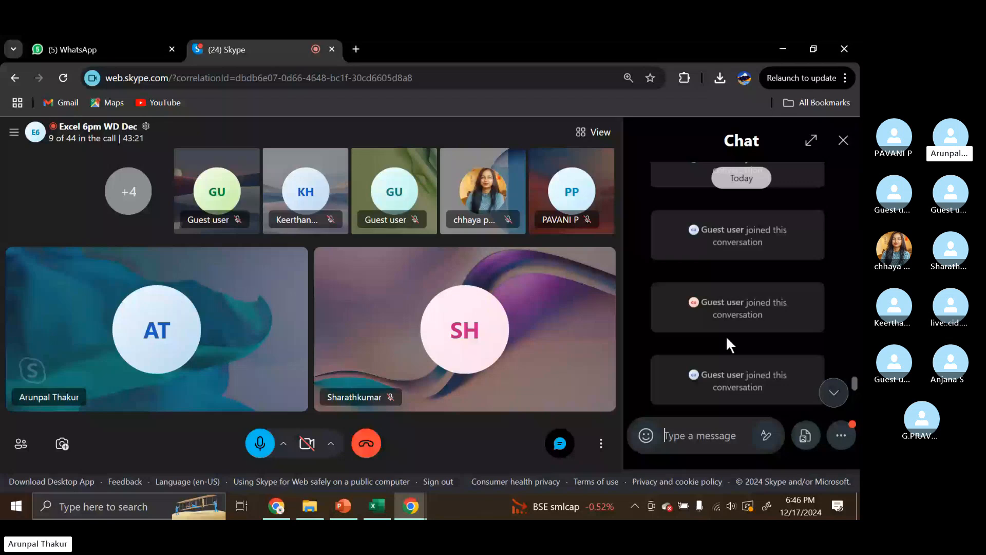
- Scroll through the chat messages of the call, then close the chat panel
{"action": "scroll", "coordinate": [726, 337], "scroll_direction": "up", "scroll_amount": 20}
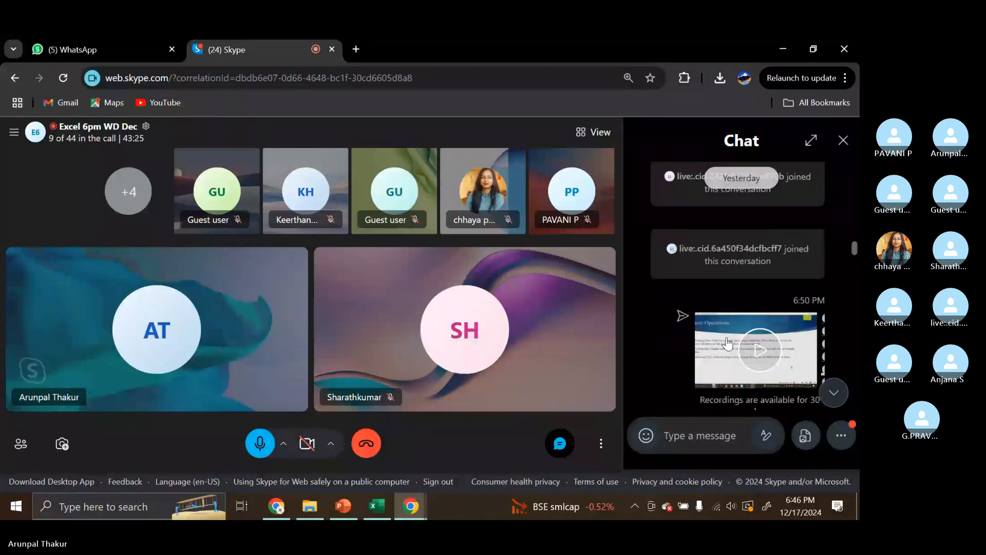
{"action": "scroll", "coordinate": [727, 337], "scroll_direction": "down", "scroll_amount": 2}
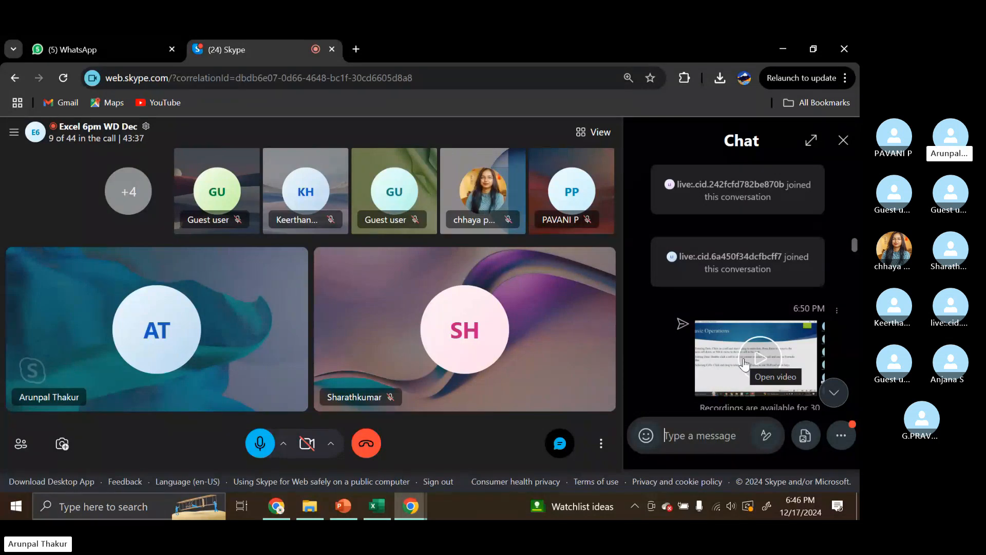
{"action": "scroll", "coordinate": [744, 363], "scroll_direction": "down", "scroll_amount": 2}
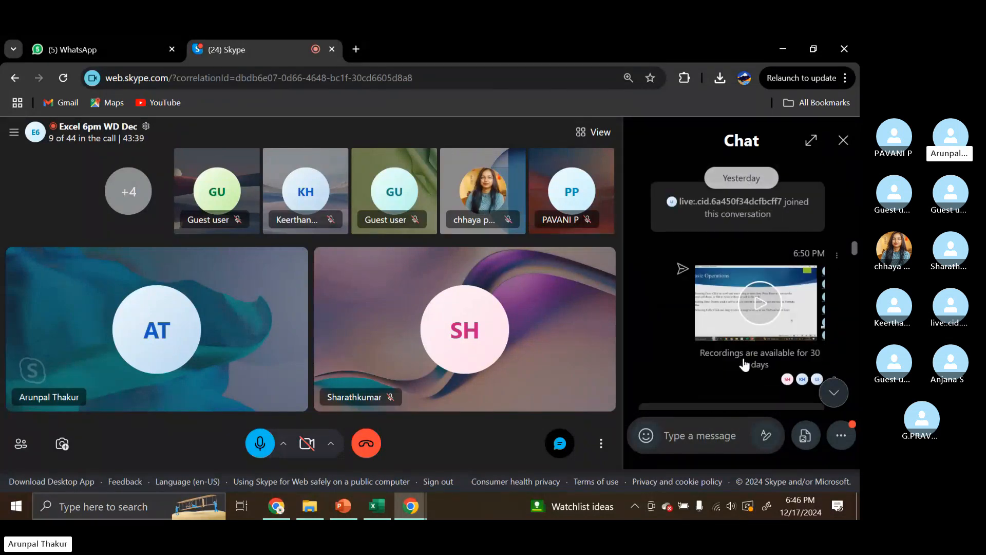
{"action": "scroll", "coordinate": [744, 362], "scroll_direction": "down", "scroll_amount": 2}
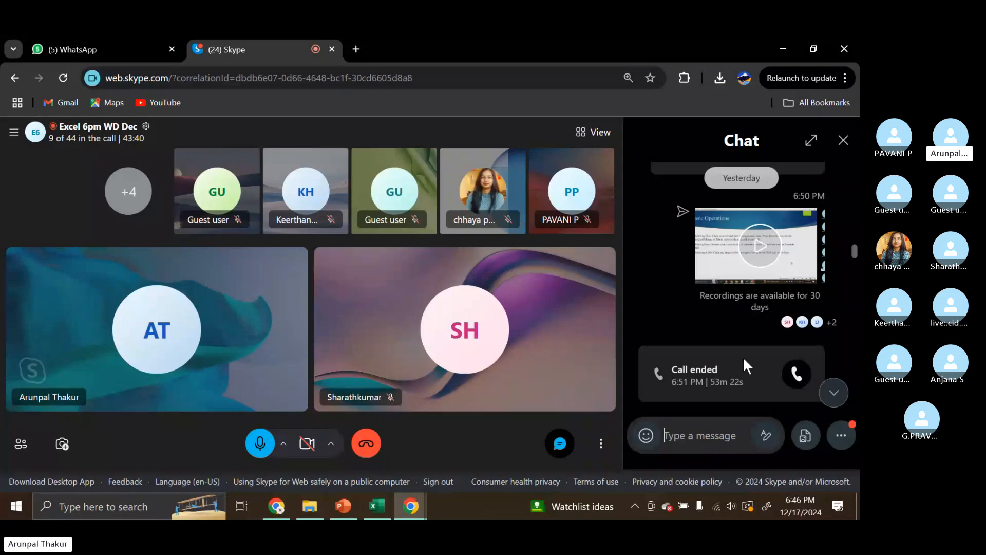
{"action": "scroll", "coordinate": [743, 356], "scroll_direction": "down", "scroll_amount": 5}
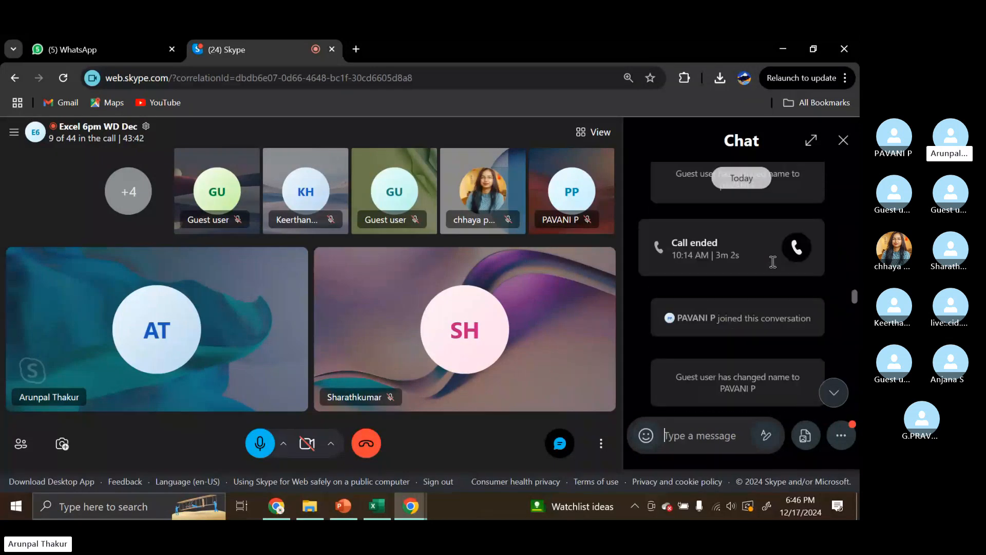
{"action": "scroll", "coordinate": [771, 268], "scroll_direction": "down", "scroll_amount": 3}
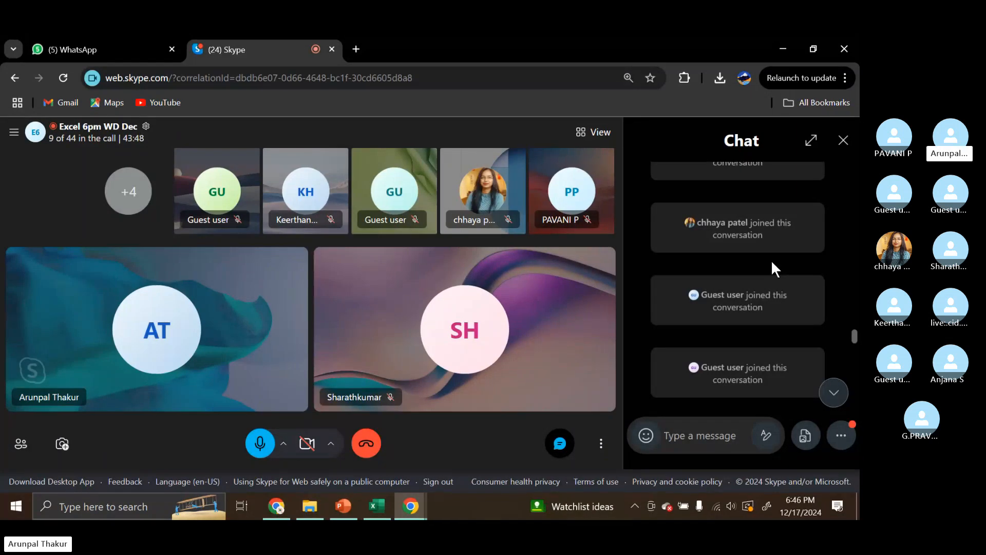
{"action": "left_click", "coordinate": [845, 143]}
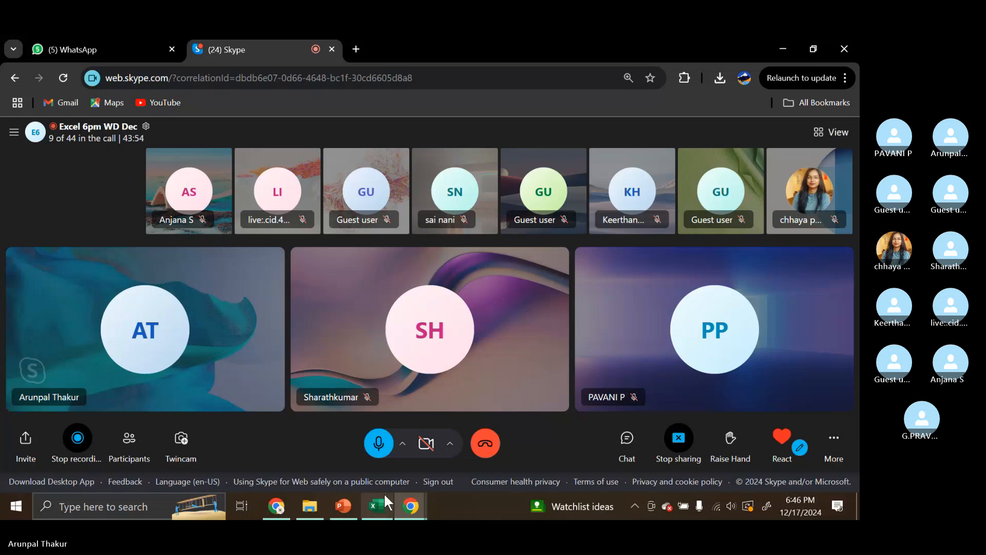
- Switch back to the workbook and then to the PowerPoint slide show on the RIGHT function
{"action": "mouse_move", "coordinate": [384, 492]}
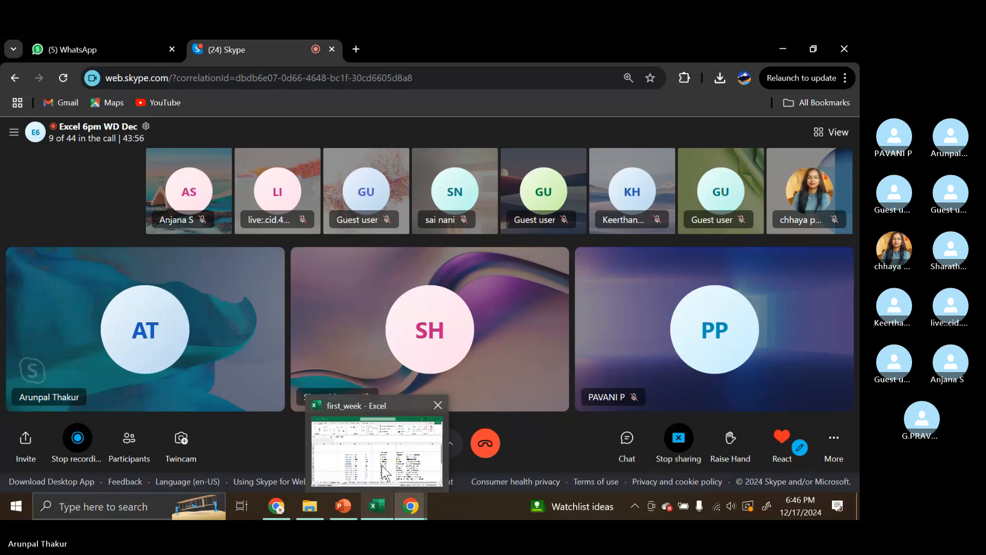
{"action": "left_click", "coordinate": [383, 471]}
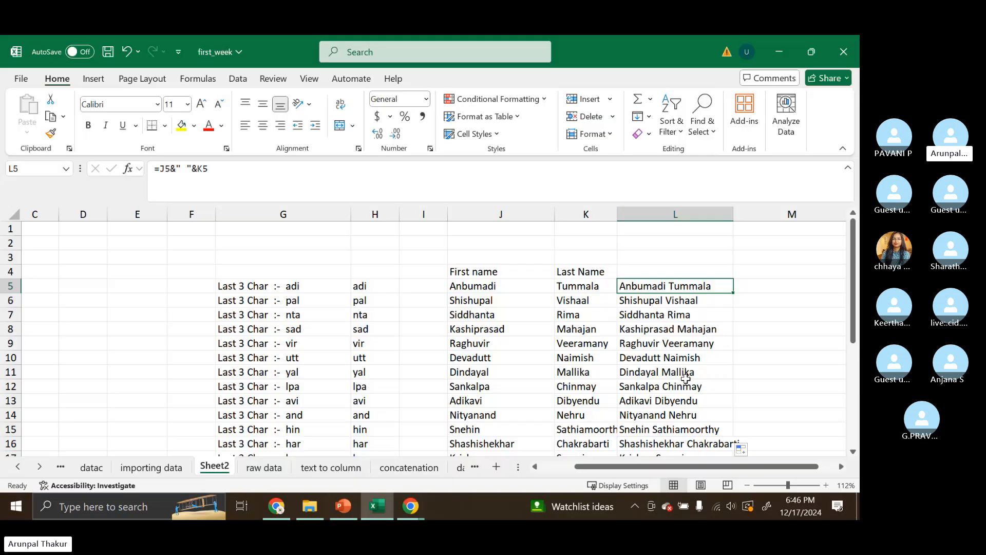
{"action": "left_click", "coordinate": [358, 503]}
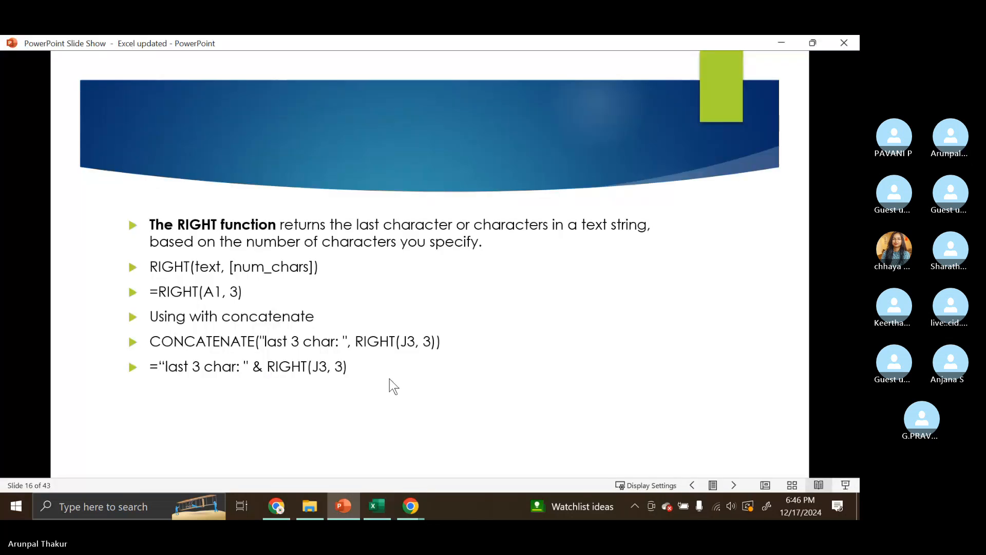